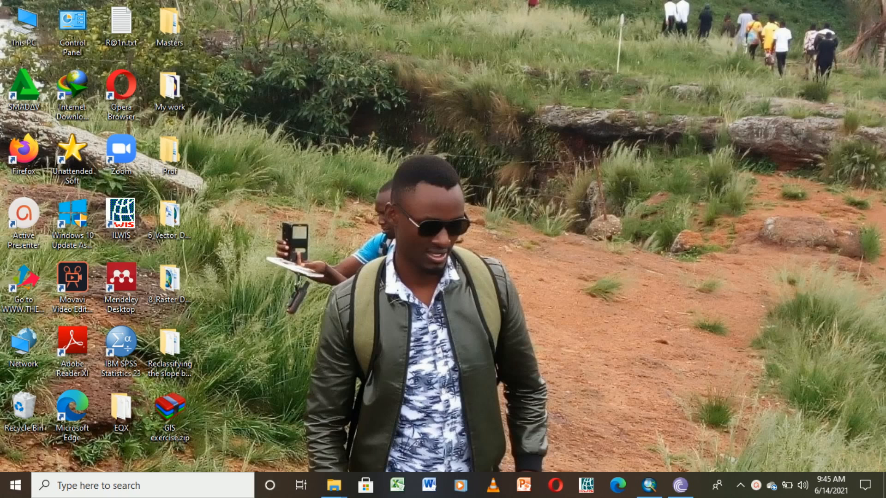
- Create a new folder named Practice on the desktop
right_click(467, 171)
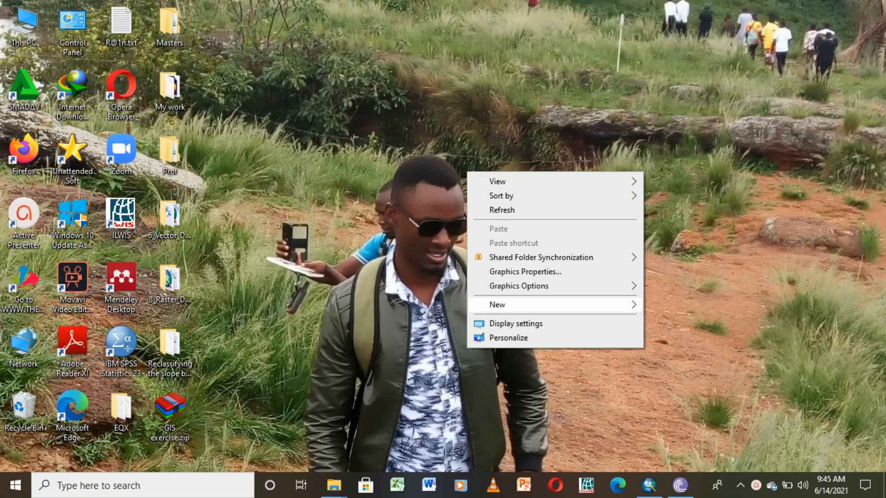
mouse_move(512, 305)
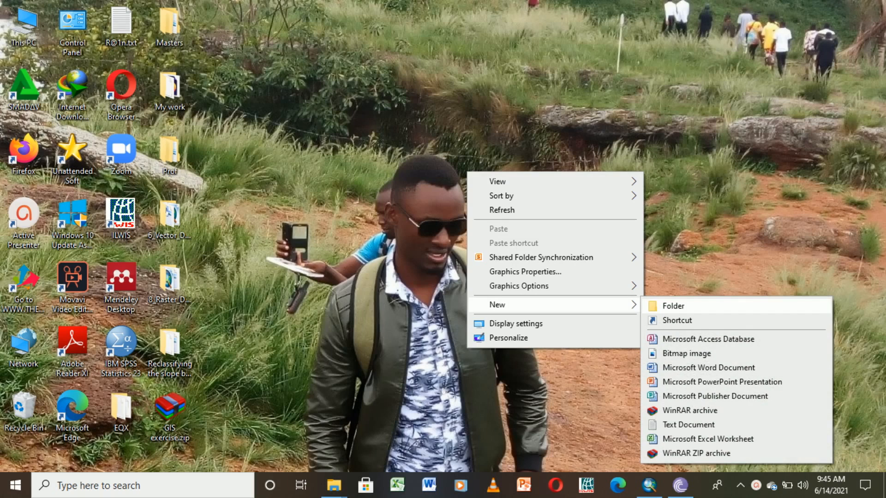
left_click(674, 306)
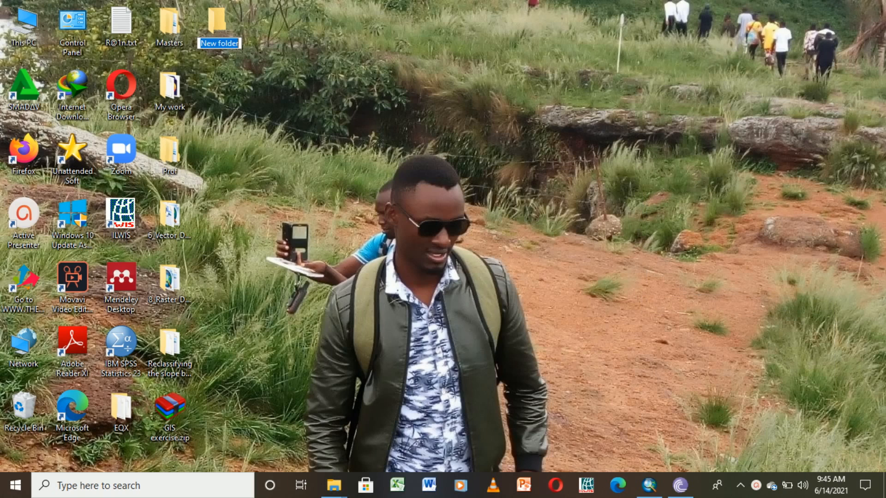
type("Pra")
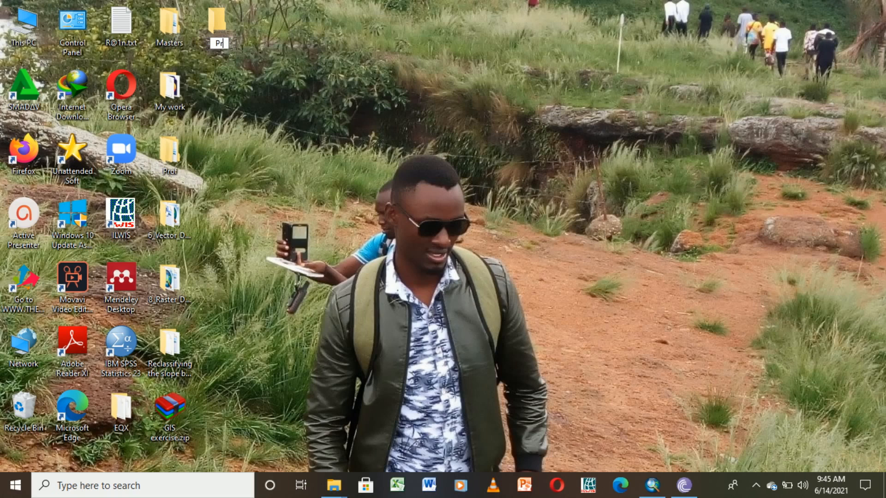
type("v")
type("tice")
key("Return")
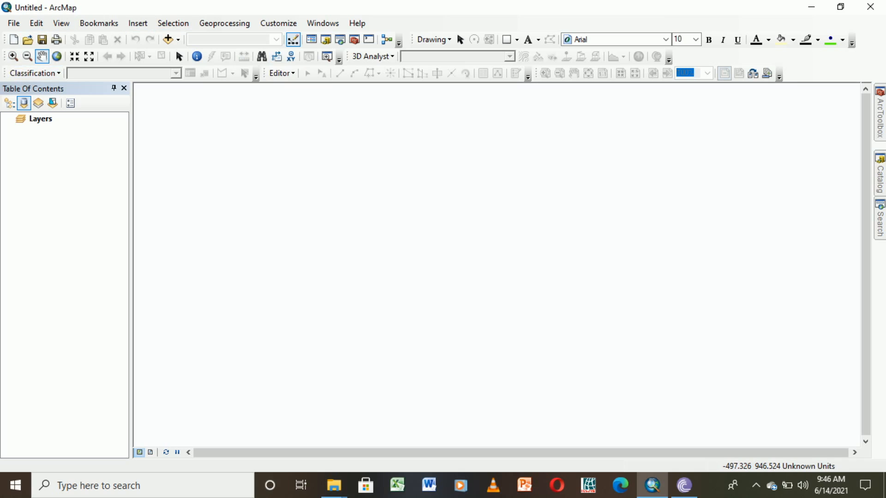
- Switch to ArcMap and create a new map document from the Blank Map template
left_click(14, 23)
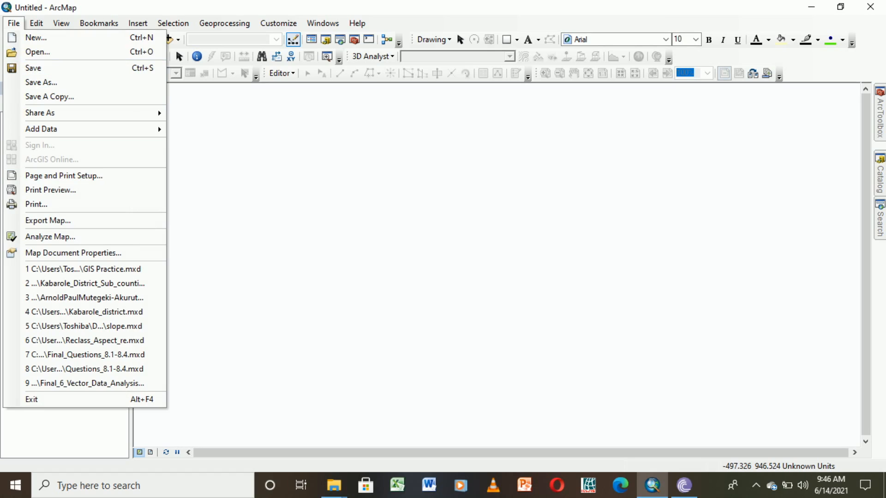
left_click(36, 38)
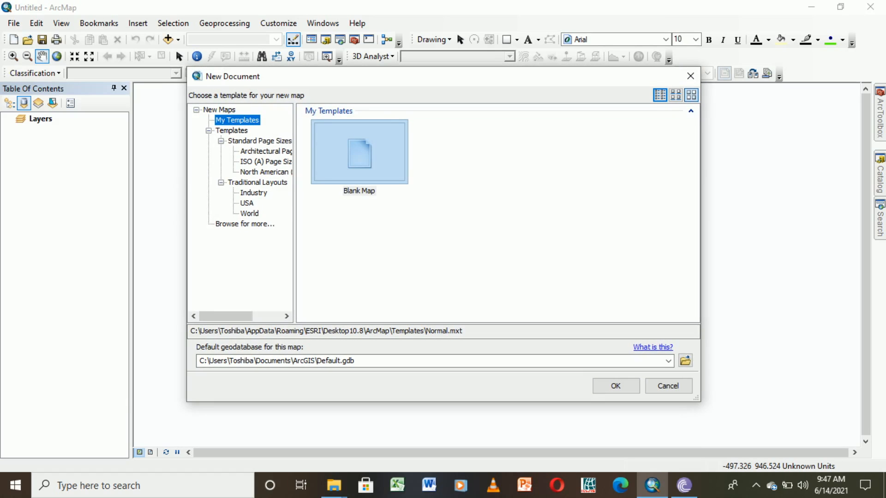
left_click(616, 387)
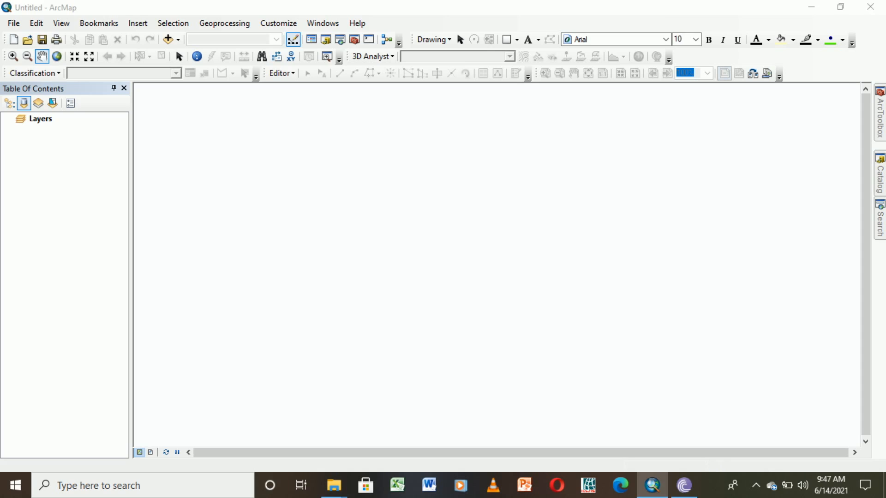
- Save the blank map document as Add Data in the Practice folder on the desktop
key("ctrl+s")
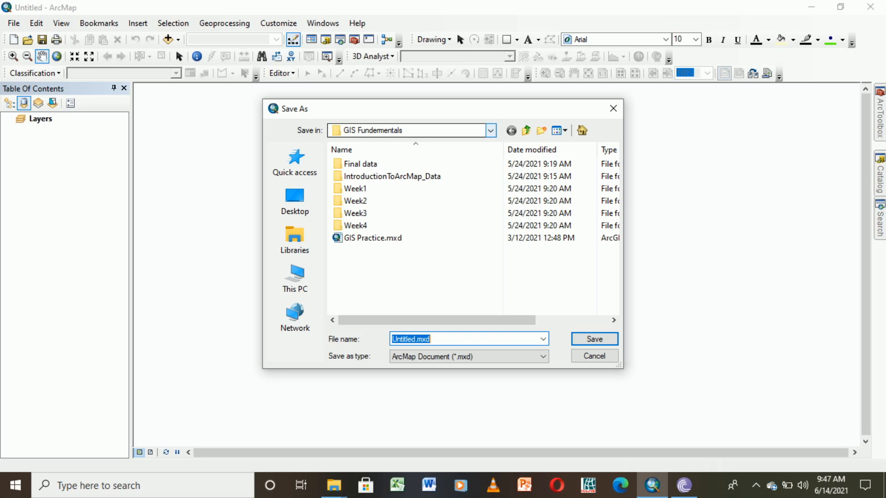
left_click(295, 200)
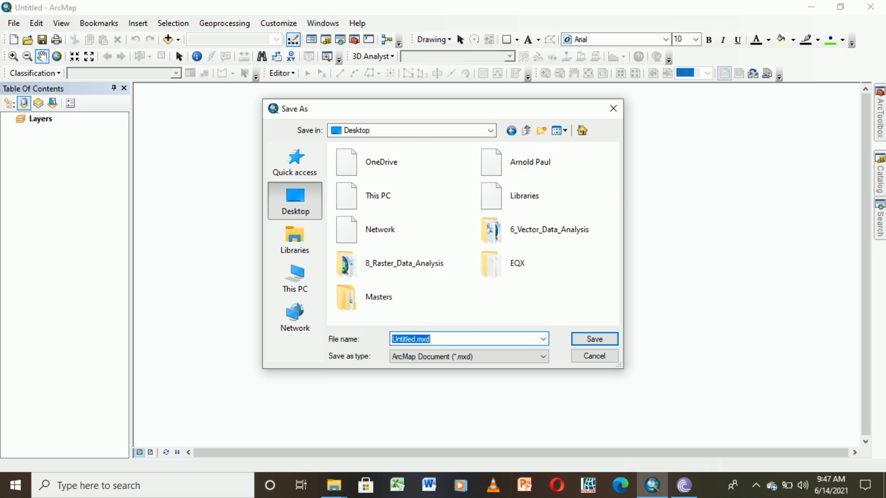
scroll(401, 212, "down", 3)
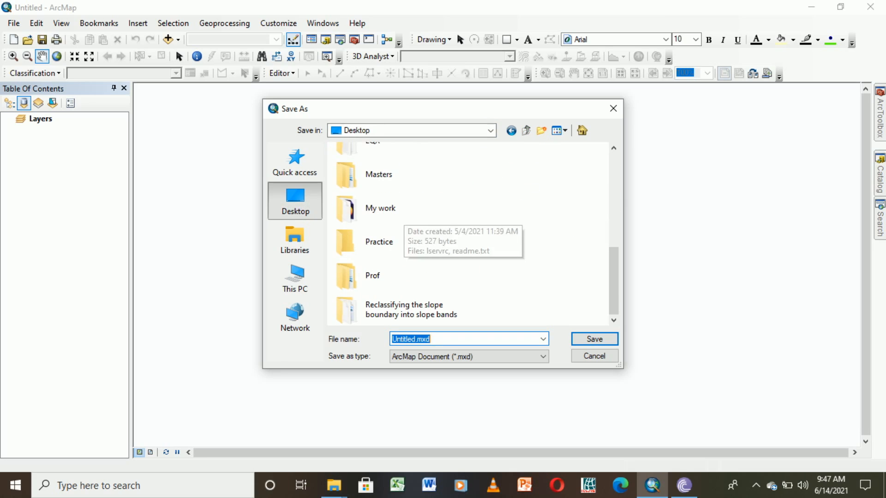
double_click(369, 241)
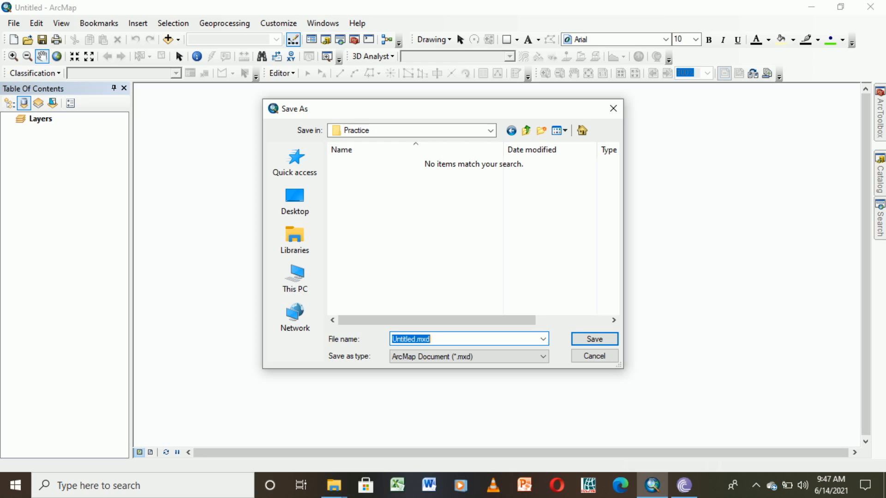
type("Add Data")
key("Return")
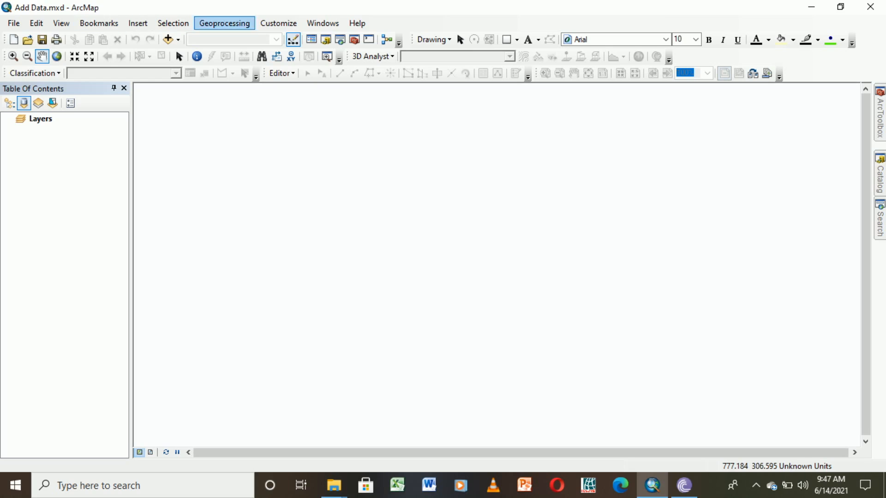
- Add the Ug_districts_2014.shp shapefile to the map from the folder of existing data
left_click(167, 39)
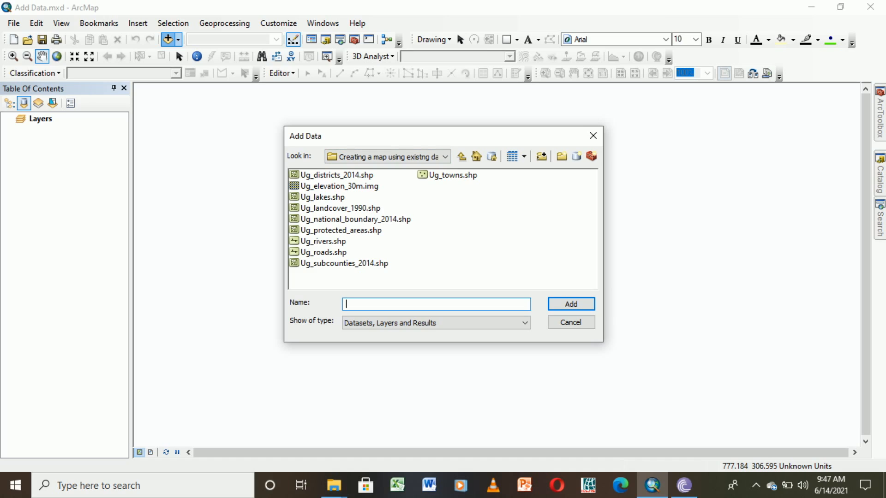
left_click(337, 175)
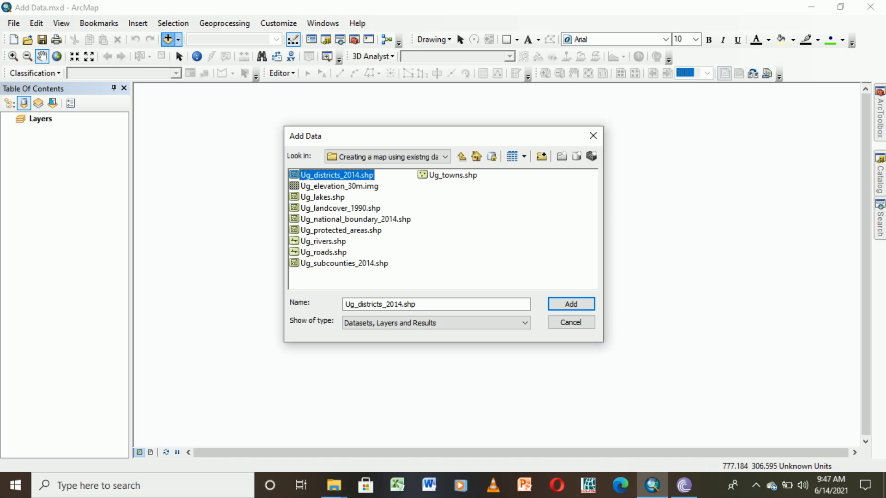
left_click(571, 304)
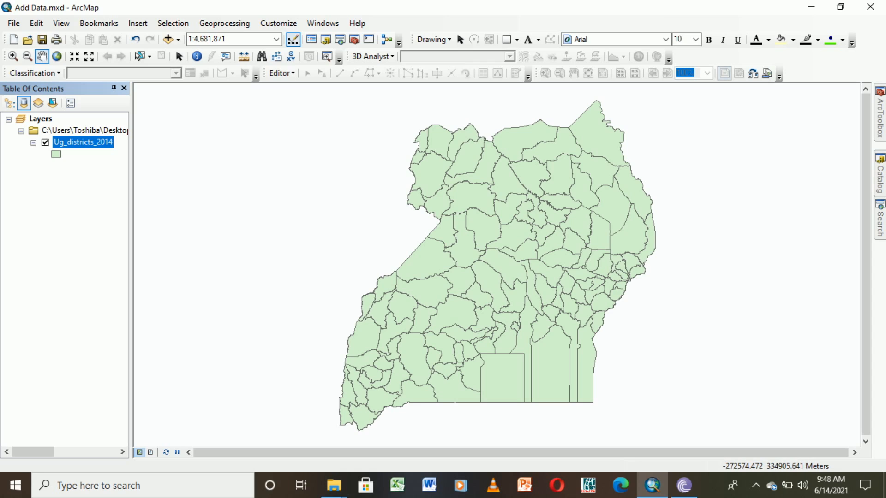
- Change the Ug_districts_2014 layer's symbol to Hollow so that only the district outlines are drawn
left_click(56, 154)
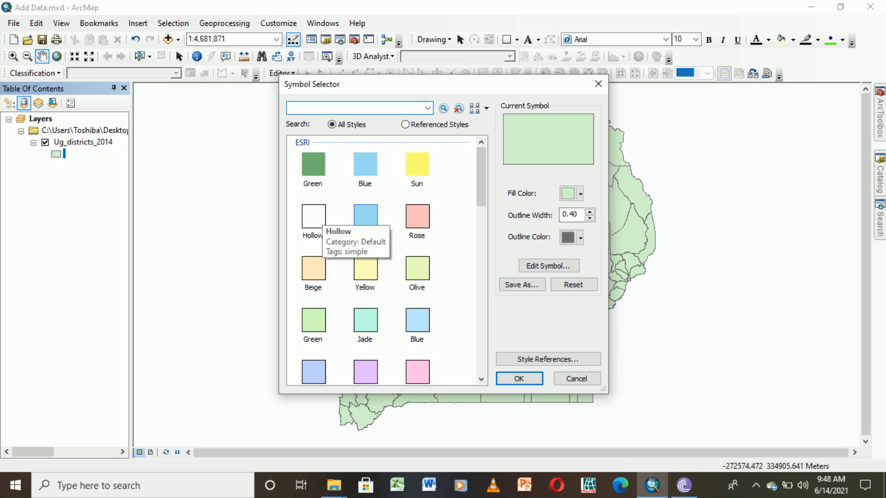
left_click(318, 217)
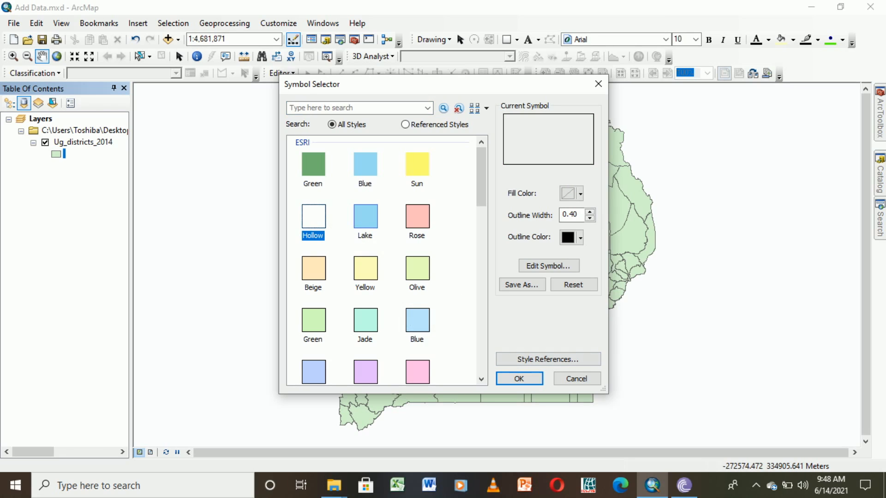
left_click(518, 378)
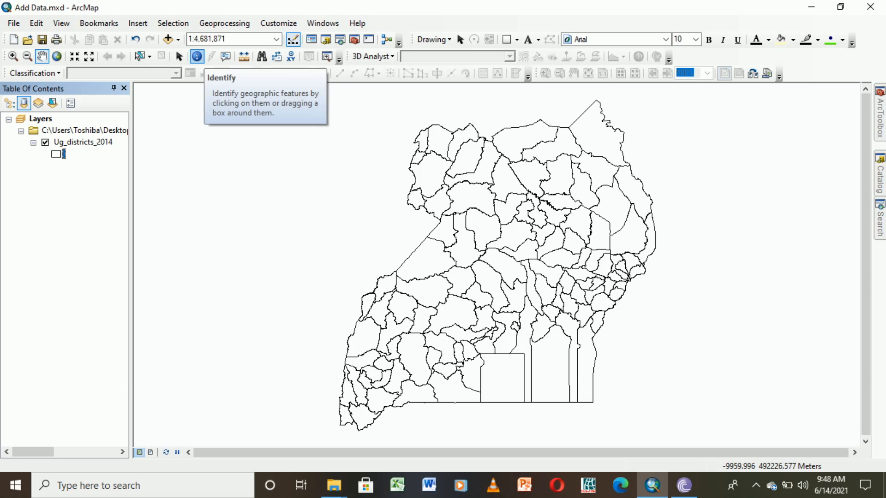
- Identify the Hoima district on the western side of the map to view its attributes
left_click(196, 55)
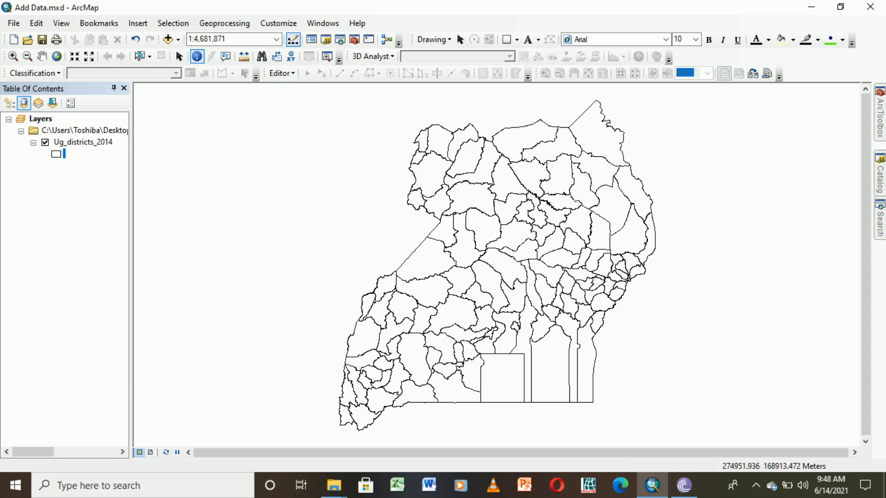
left_click(421, 256)
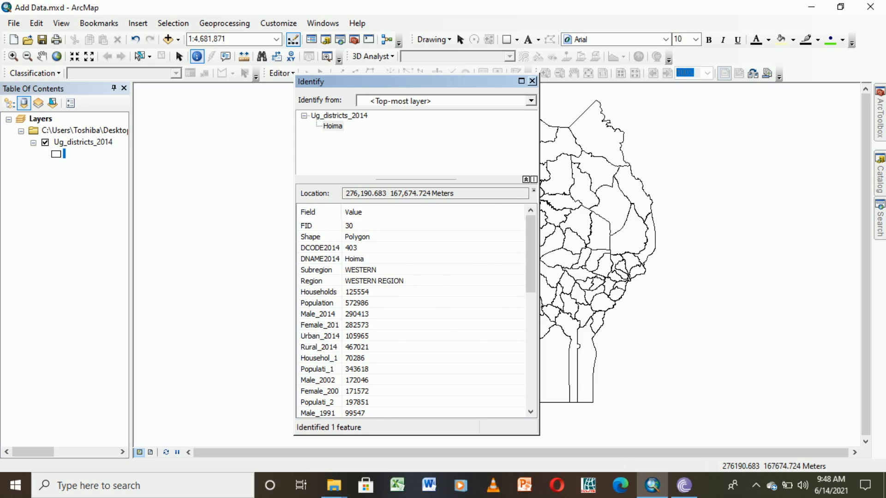
left_click(532, 81)
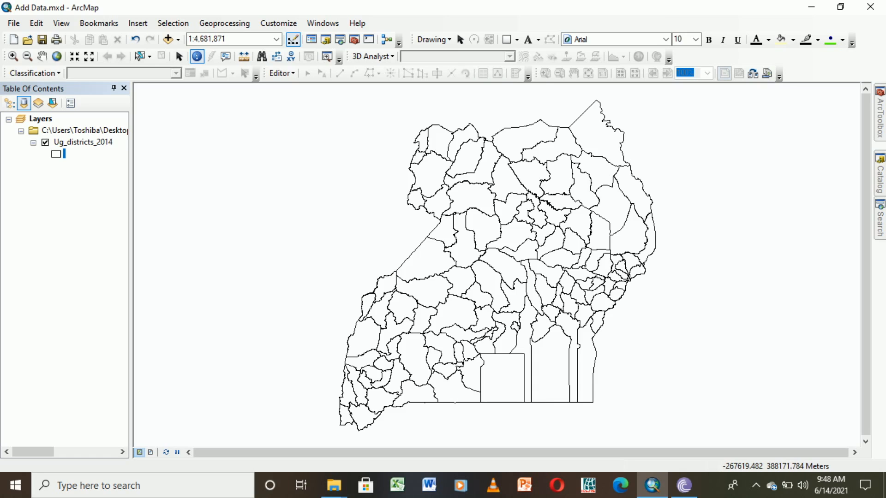
- Select the Hoima record in the attribute table of Ug_districts_2014, close the table and return to the Pan tool
right_click(66, 142)
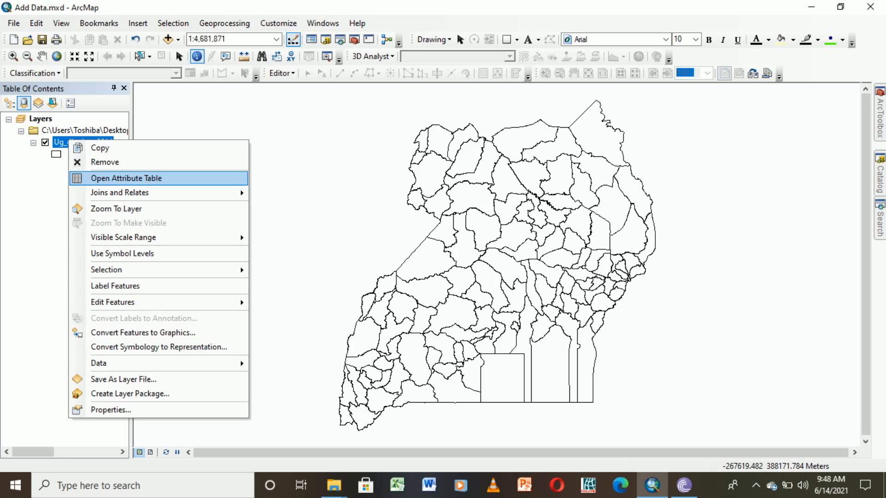
left_click(126, 179)
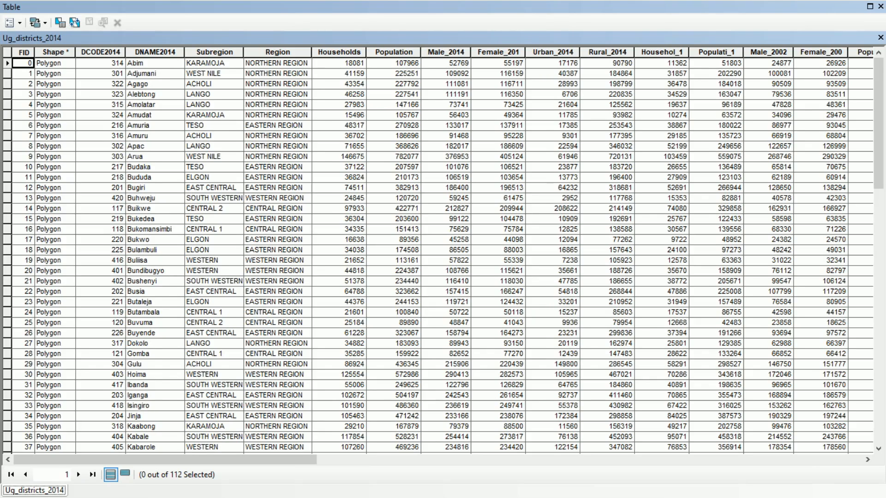
scroll(443, 253, "down", 7)
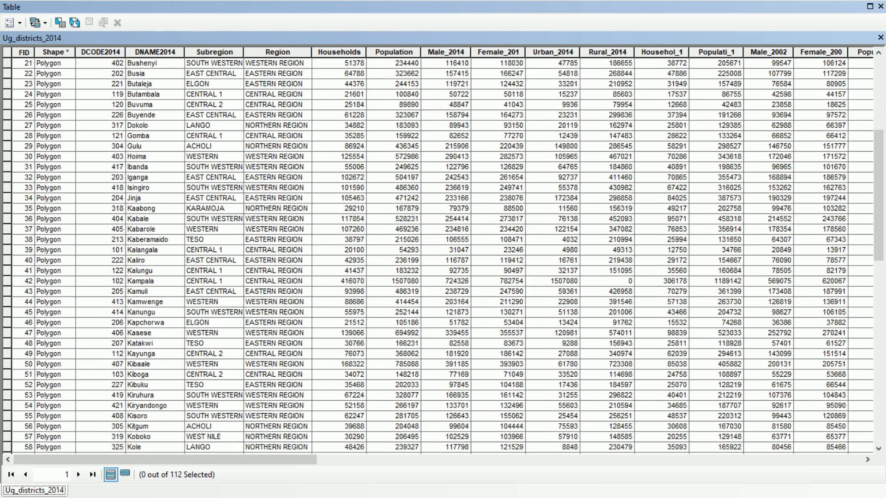
left_click(7, 157)
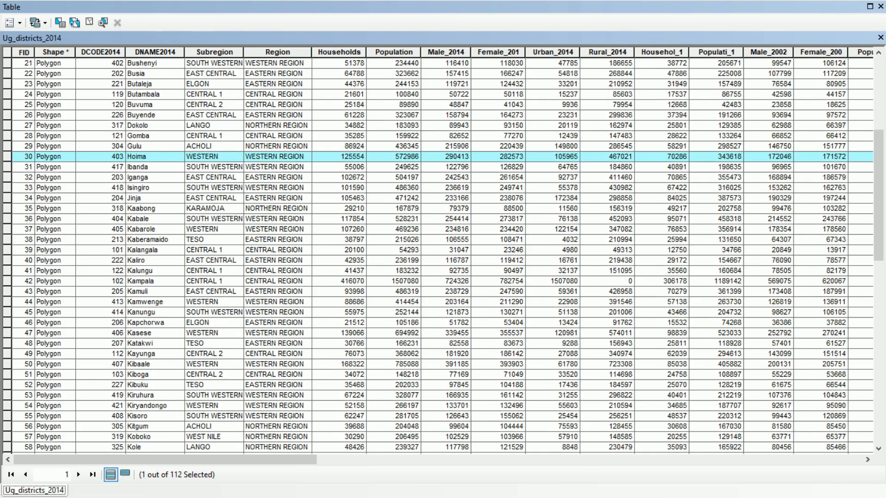
left_click(880, 6)
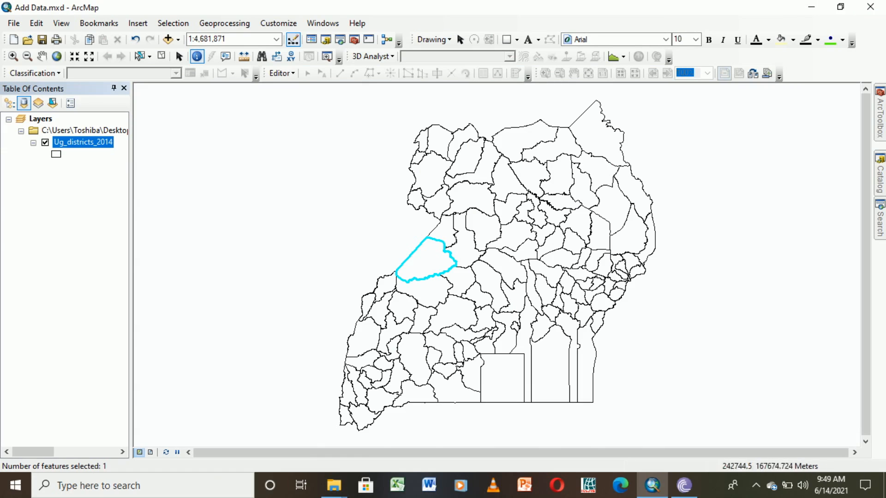
left_click(41, 55)
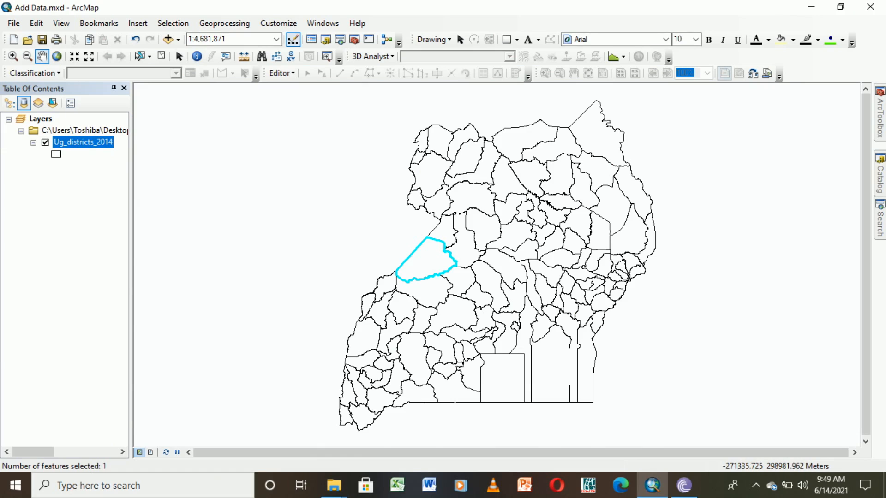
- Export the selected district as Hoima to the My work folder, add it as a layer and hide Ug_districts_2014
right_click(64, 142)
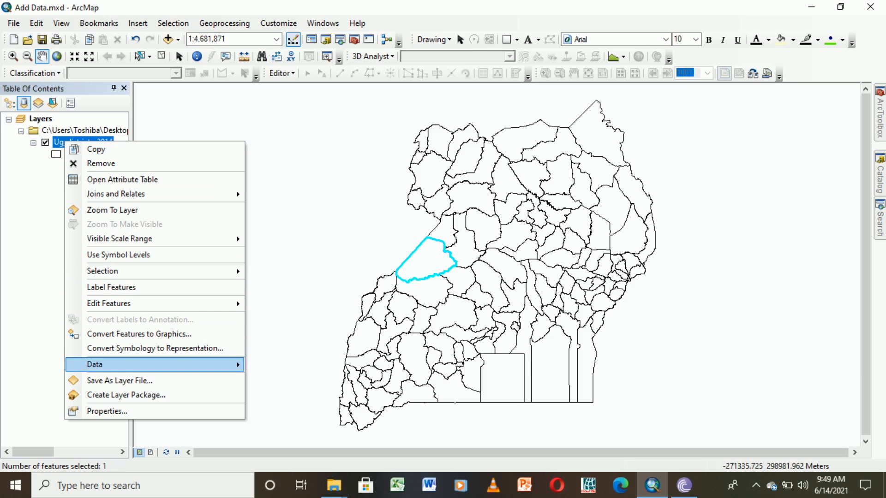
mouse_move(115, 365)
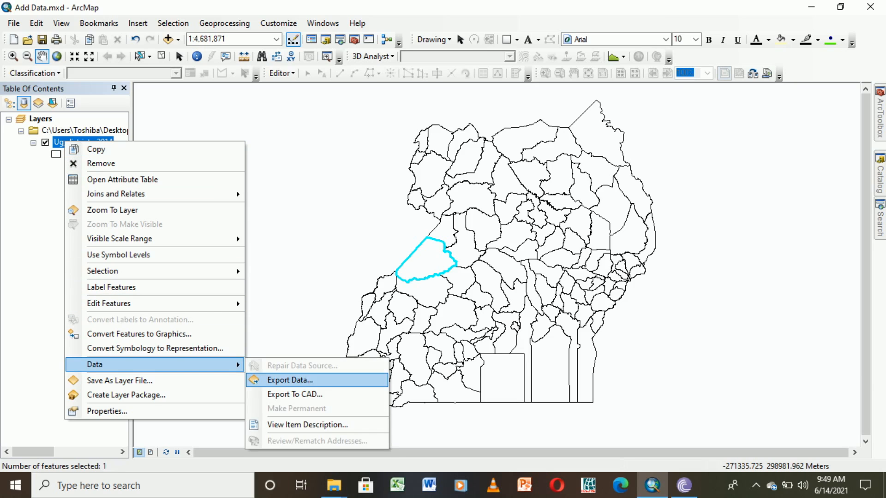
left_click(286, 380)
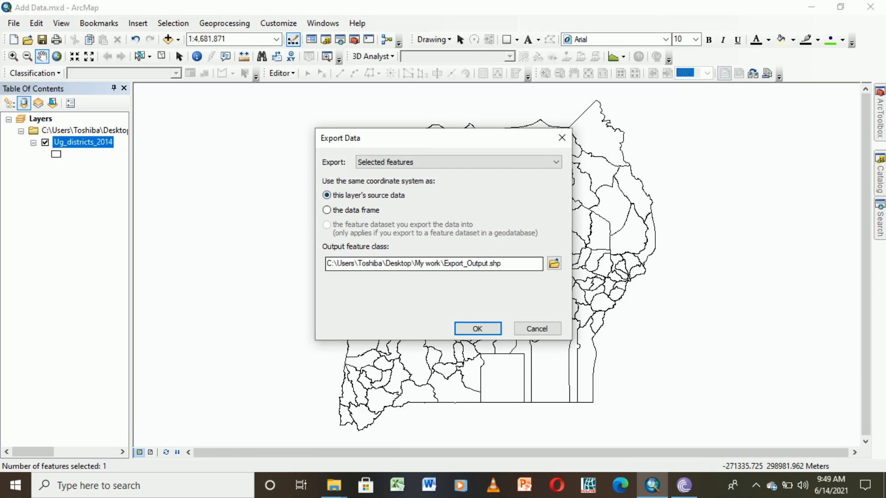
left_click_drag(502, 263, 444, 263)
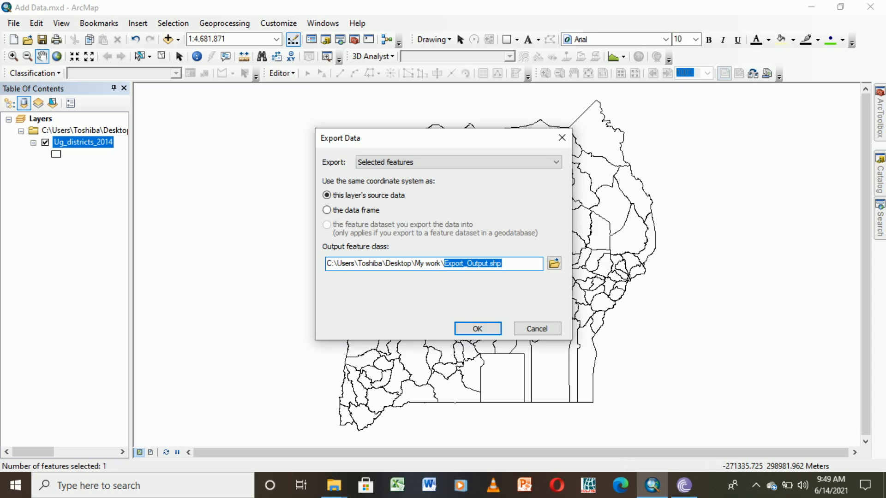
type("Hoima")
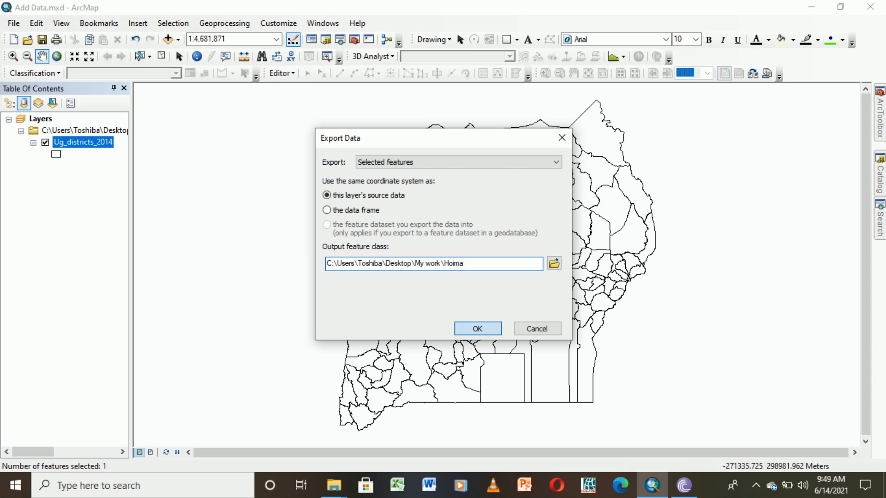
key("Return")
key("Return")
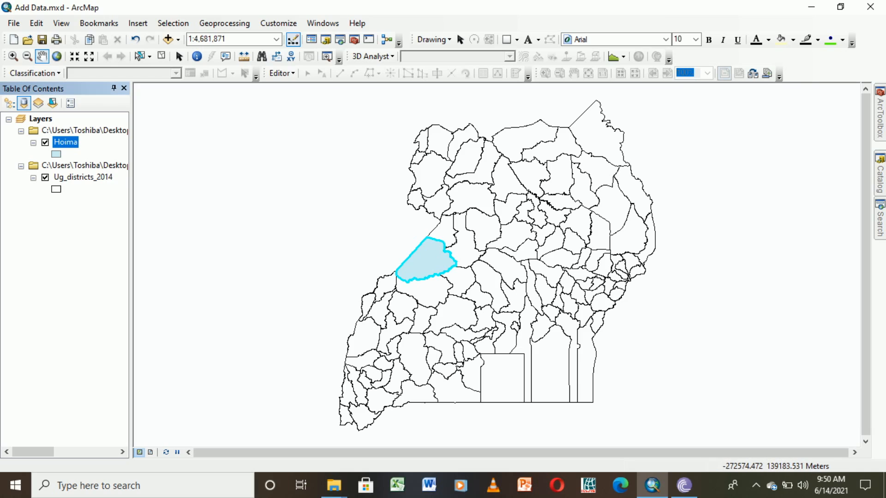
left_click(45, 178)
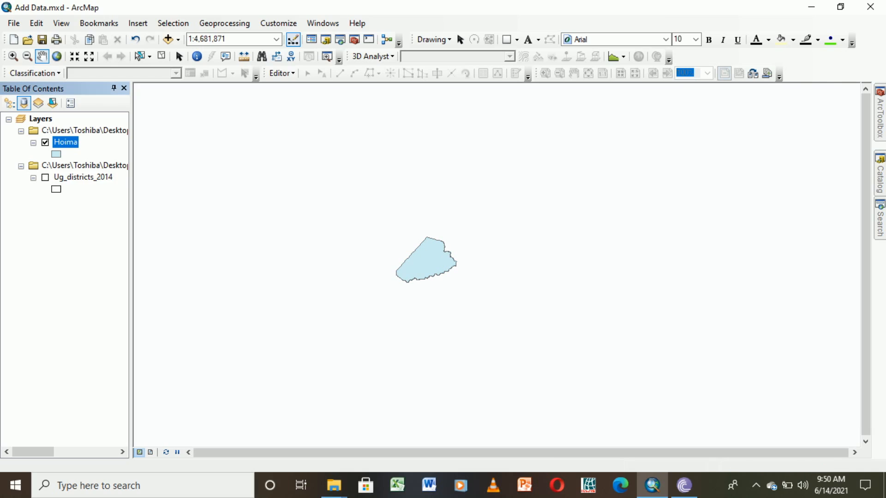
- Change the Hoima layer's symbol to Hollow so that only the district outline is drawn
scroll(439, 274, "down", 3)
left_click_drag(410, 252, 550, 277)
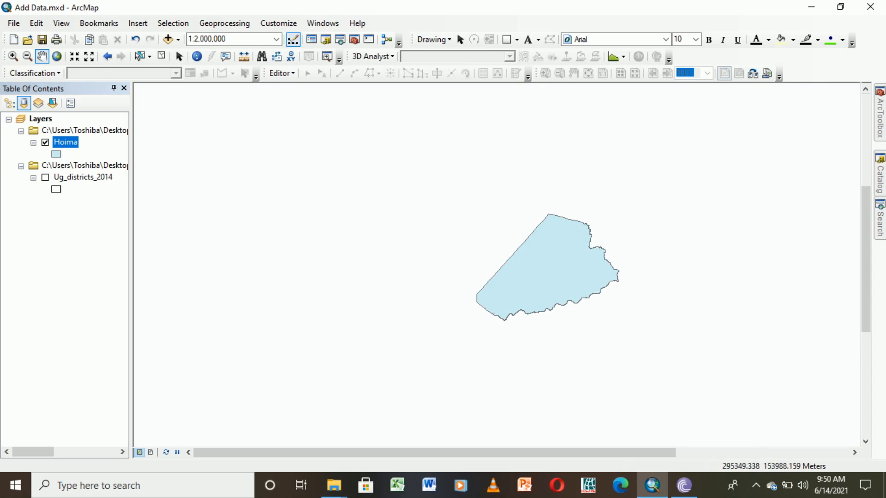
scroll(477, 247, "down", 3)
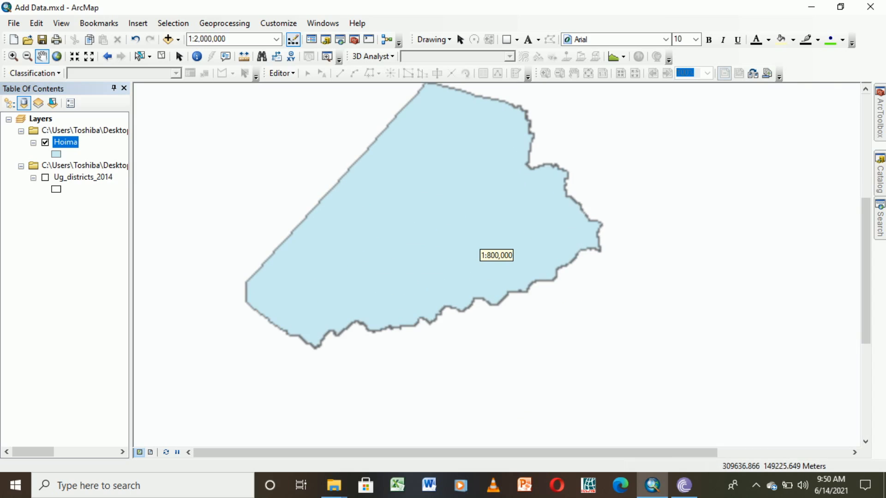
scroll(496, 252, "up", 3)
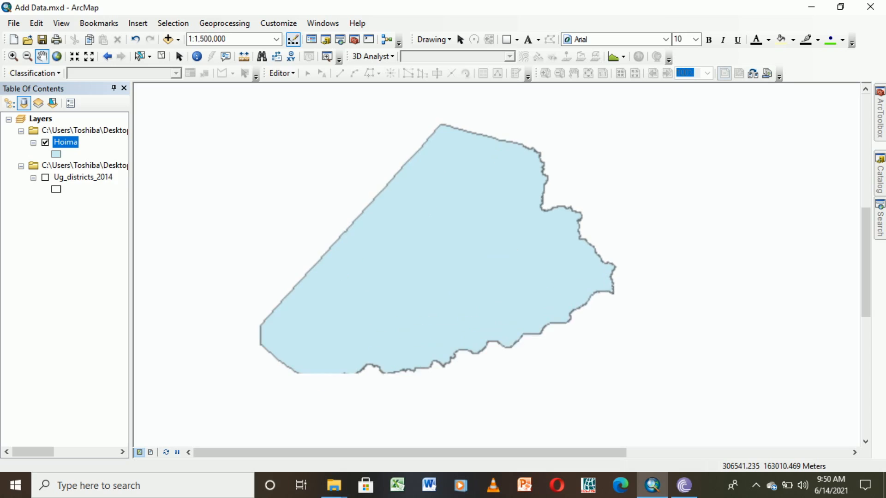
scroll(494, 253, "down", 3)
left_click_drag(486, 237, 524, 250)
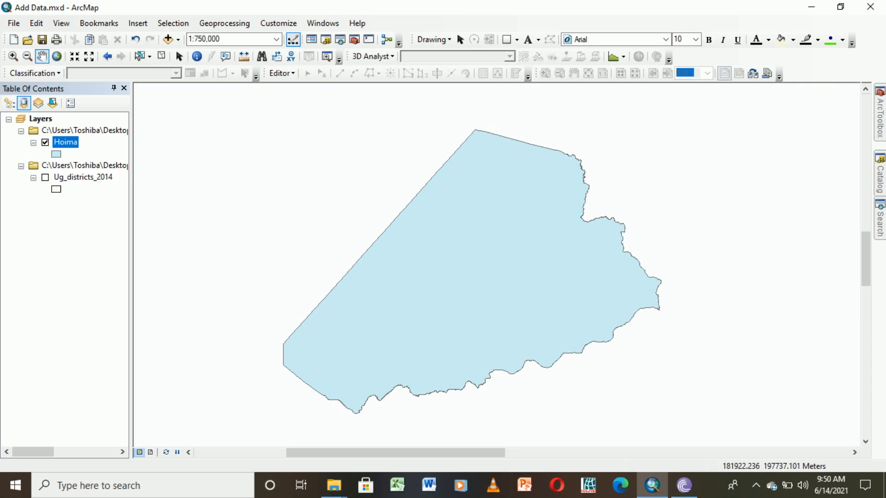
left_click(57, 154)
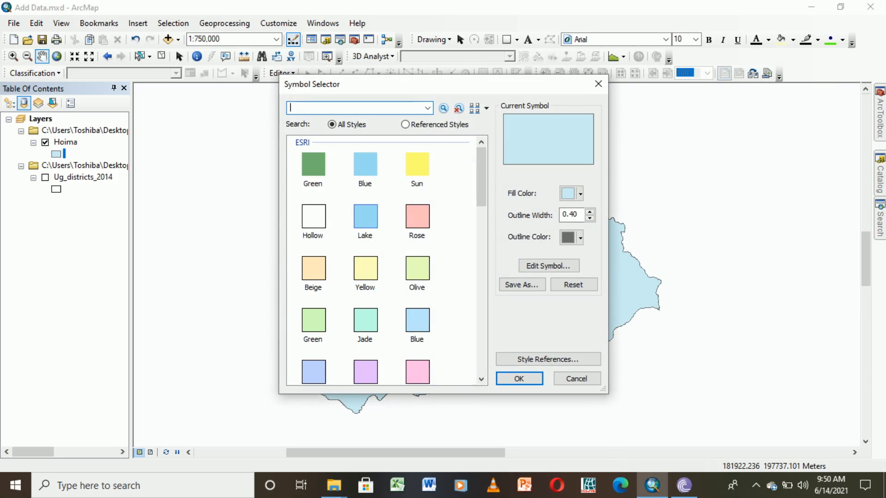
left_click(313, 216)
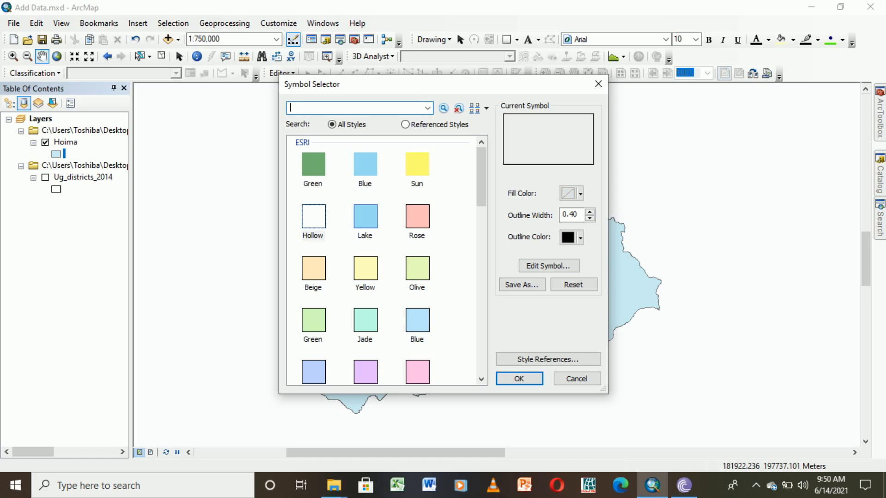
left_click(519, 378)
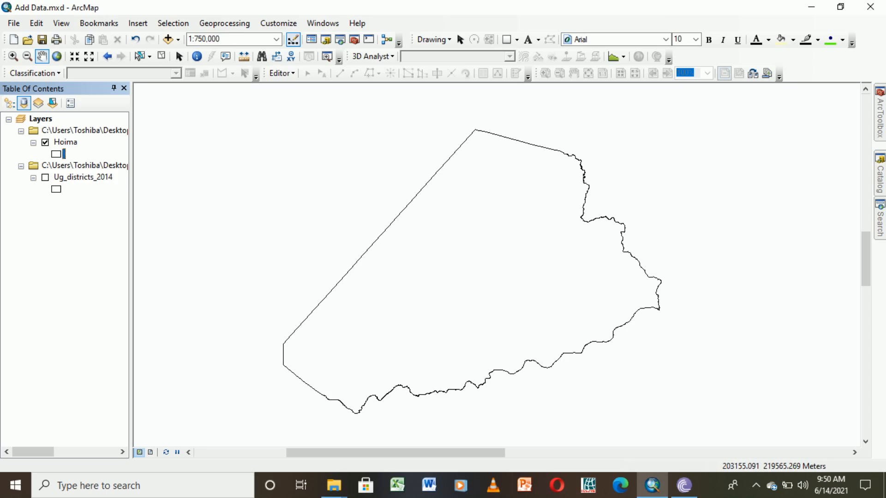
- Add the Ug_lakes.shp shapefile from the existing data folder to the map
left_click(168, 39)
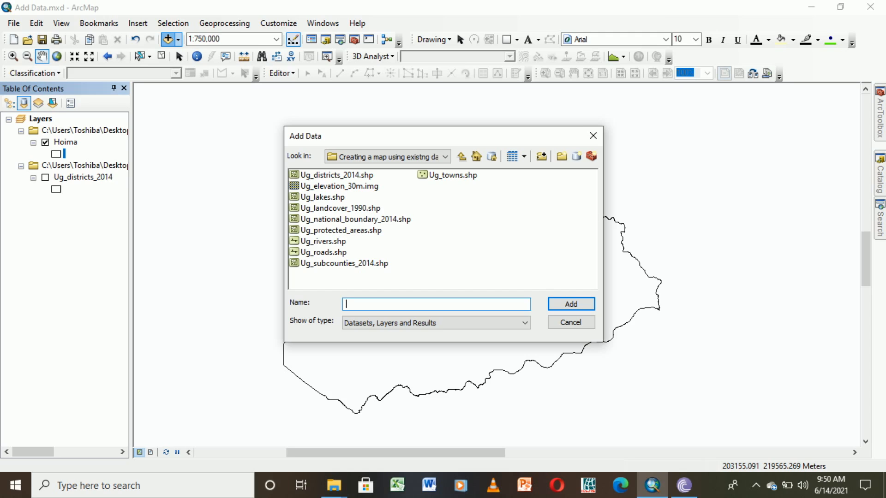
left_click(452, 175)
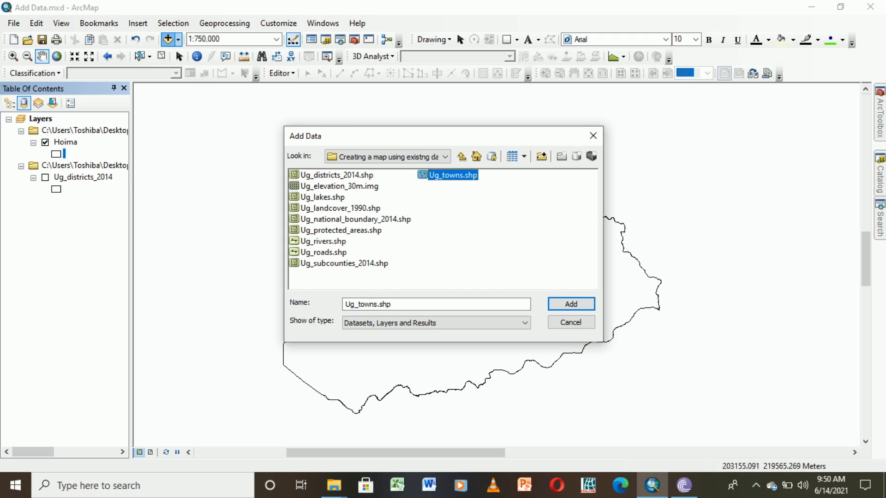
left_click(322, 198)
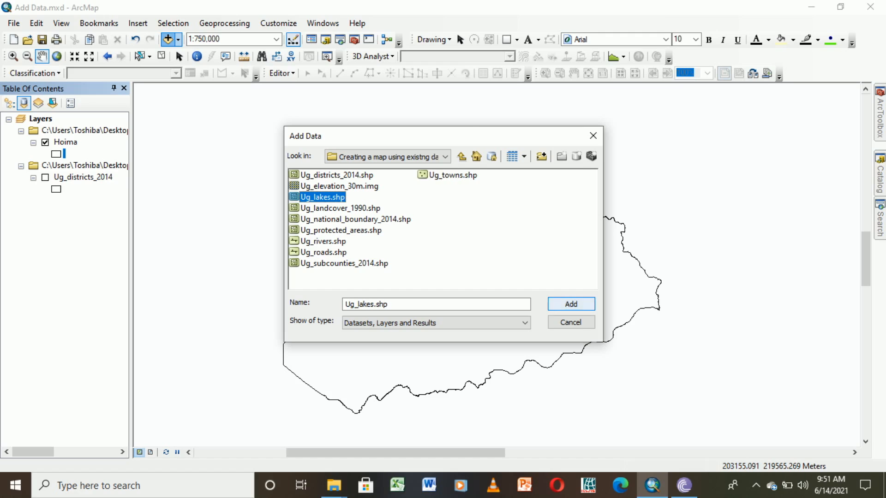
key("Return")
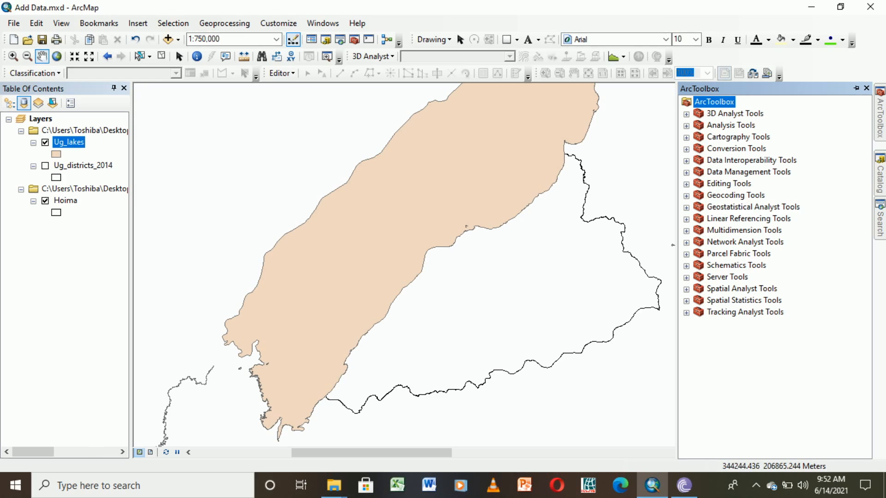
- Try to clip Ug_lakes with the Analysis Clip tool, using Ug_districts_2014 as the clip features
left_click(686, 126)
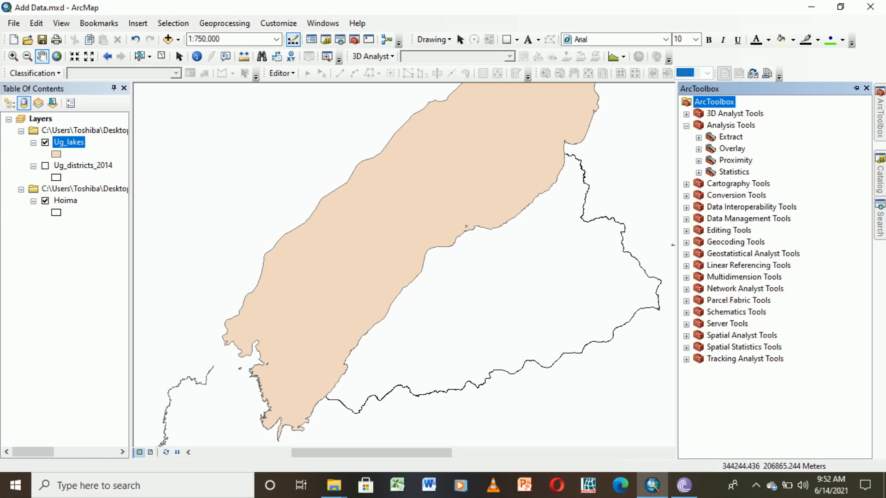
left_click(698, 137)
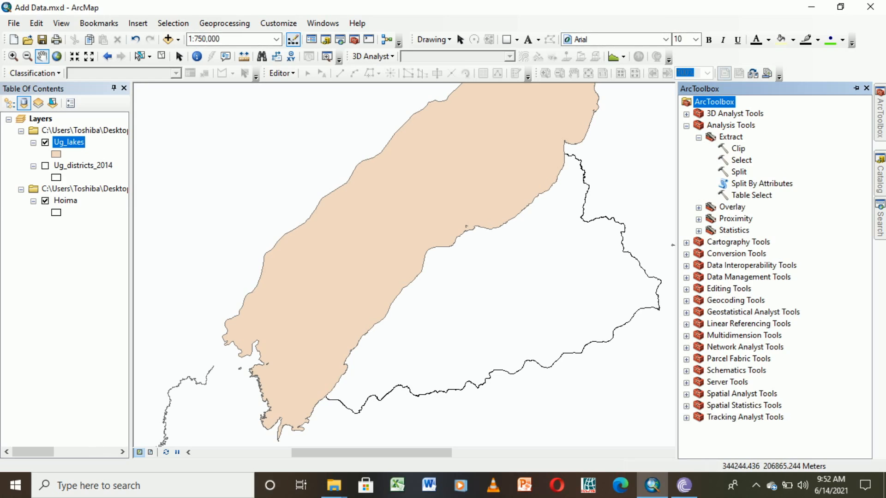
double_click(738, 149)
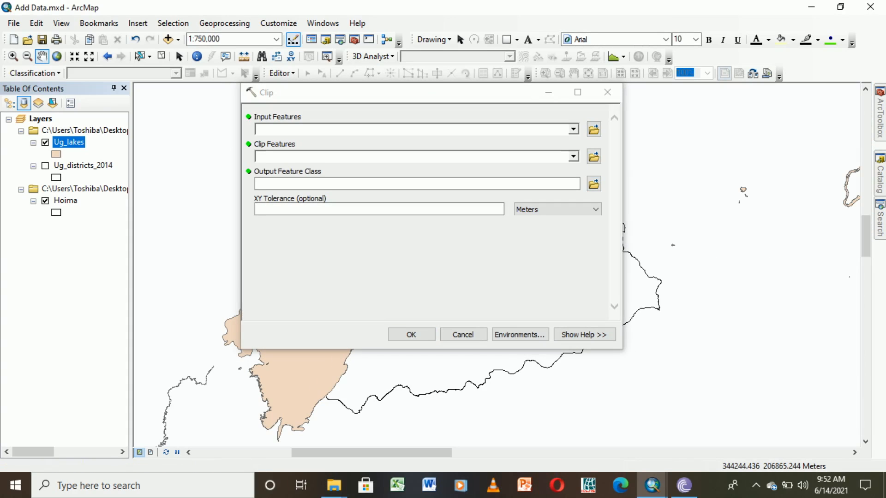
left_click(573, 130)
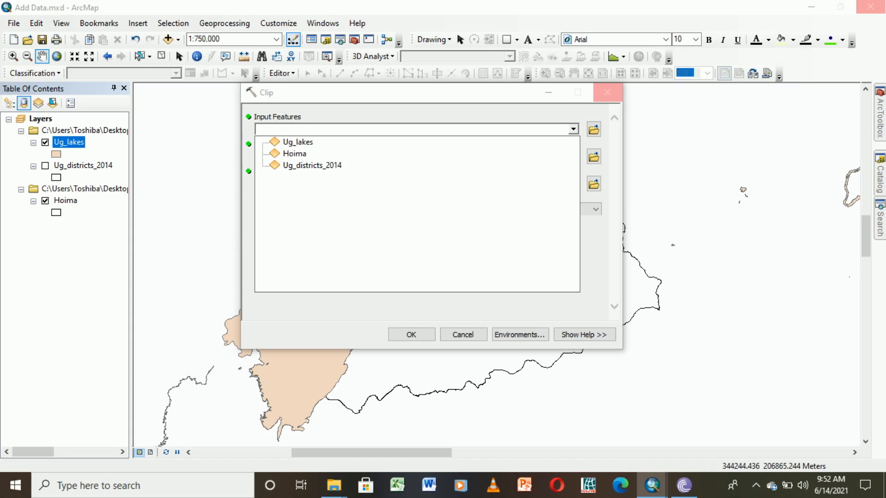
left_click(297, 142)
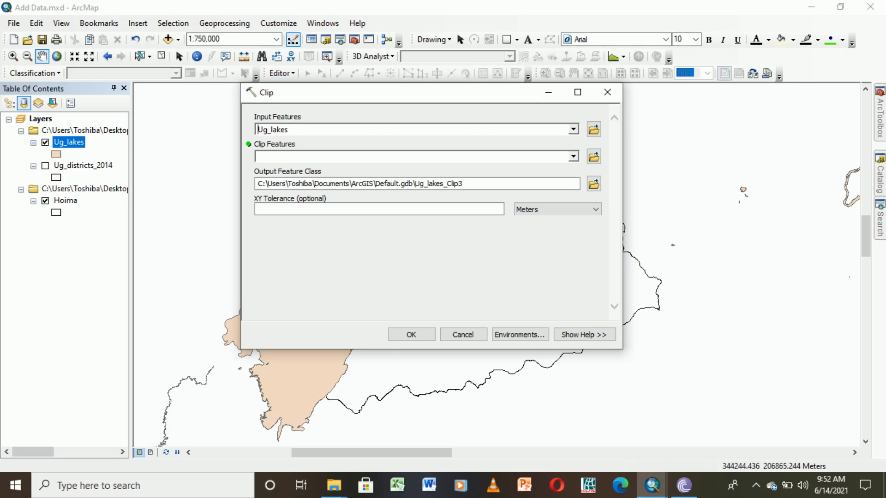
left_click(573, 156)
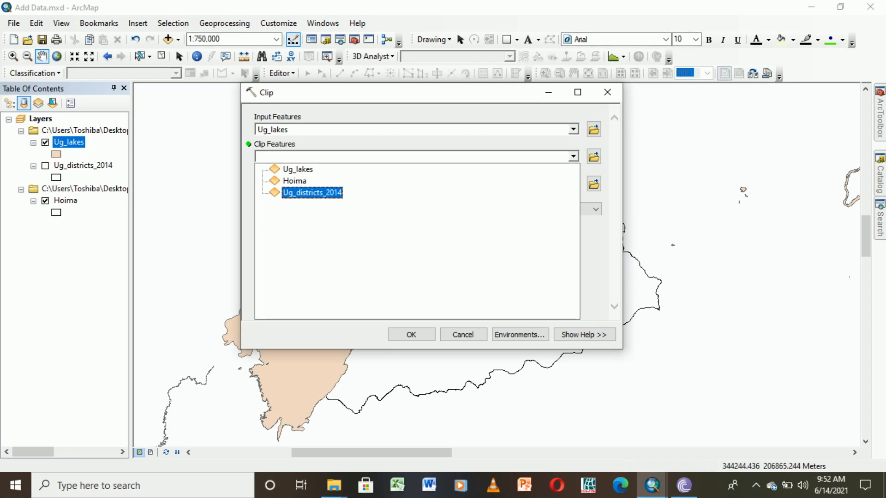
left_click(311, 193)
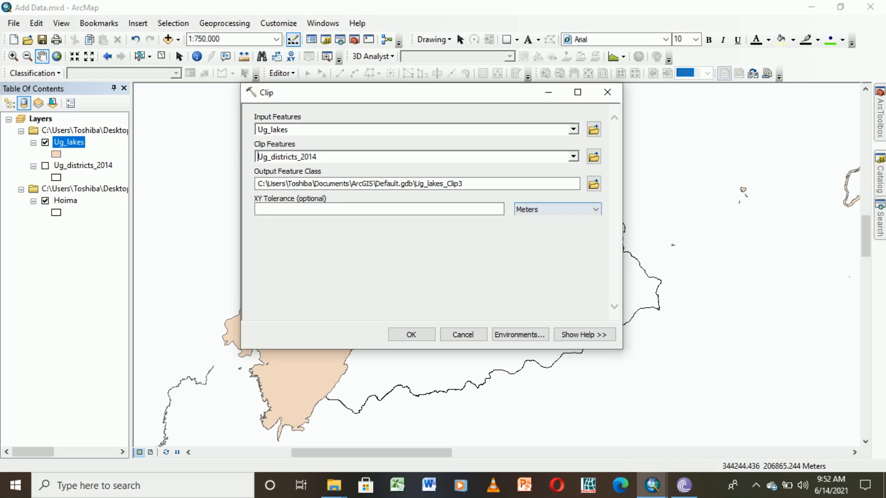
left_click(411, 334)
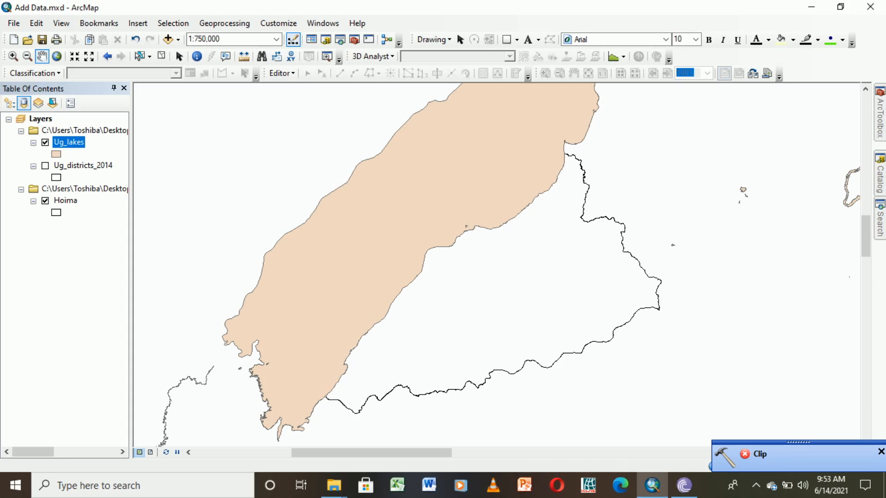
left_click(880, 451)
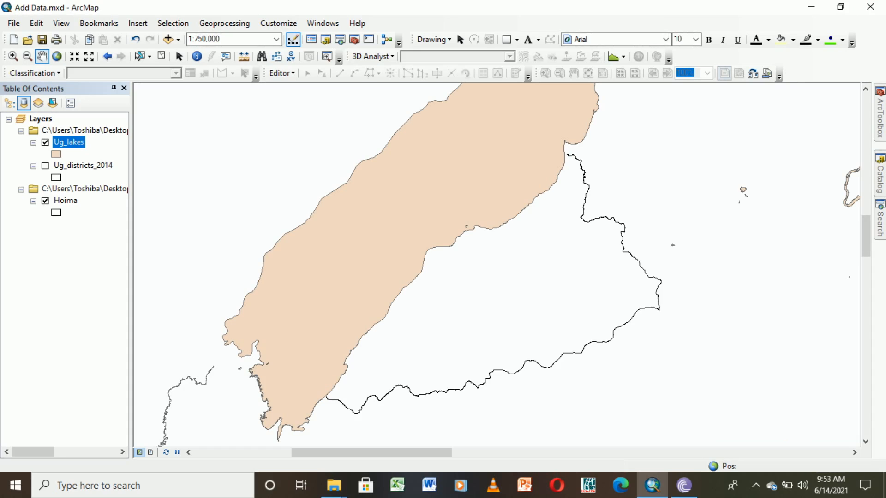
- Clip Ug_lakes to the district boundary, using Hoima as the clip features and the default output location
left_click(879, 114)
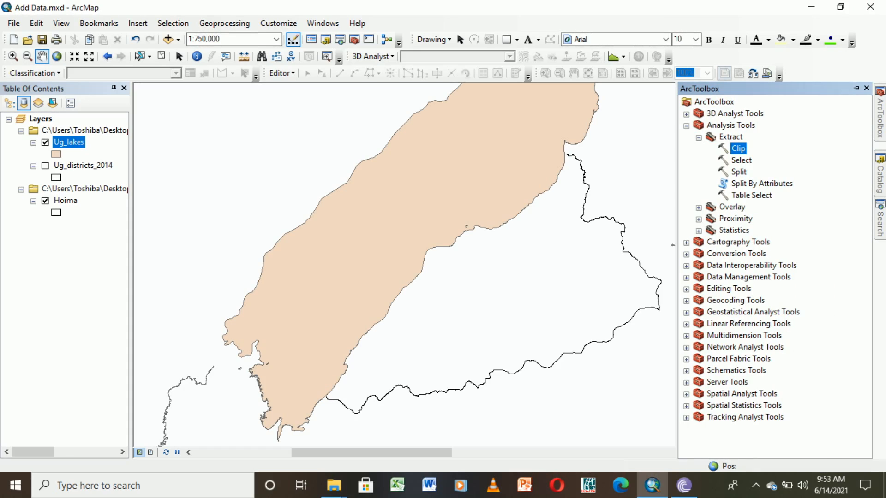
double_click(738, 149)
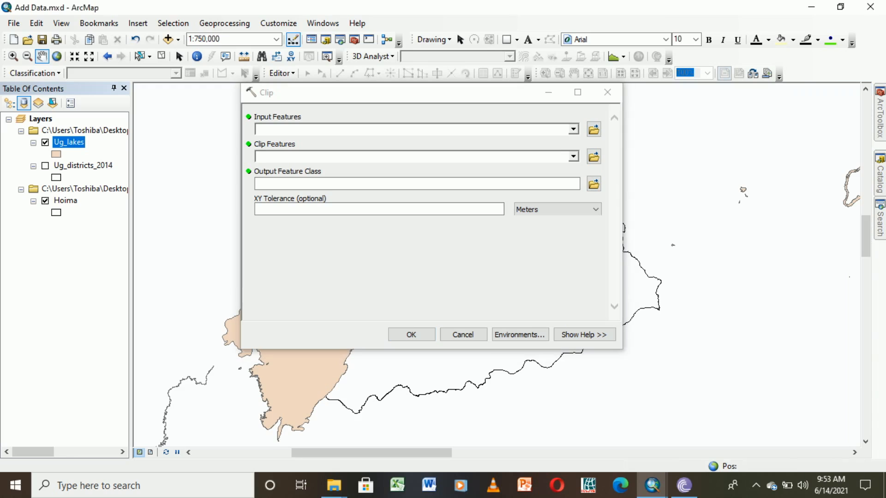
left_click(573, 130)
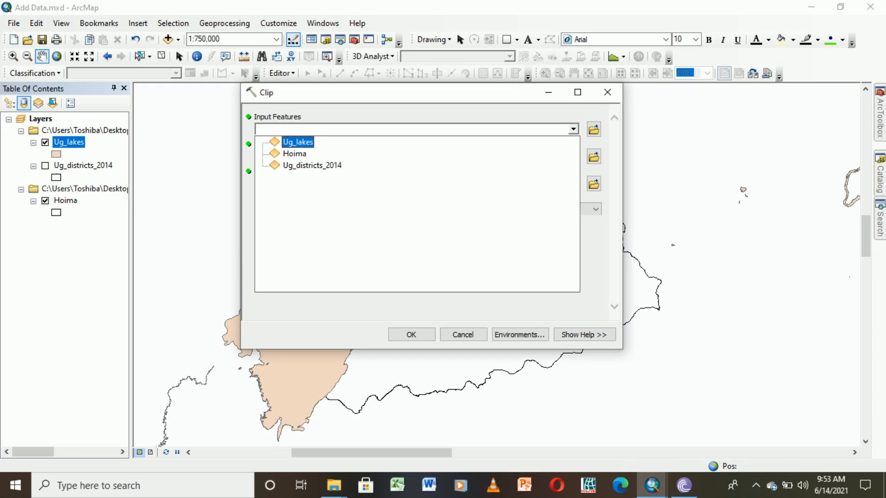
left_click(298, 142)
left_click(573, 157)
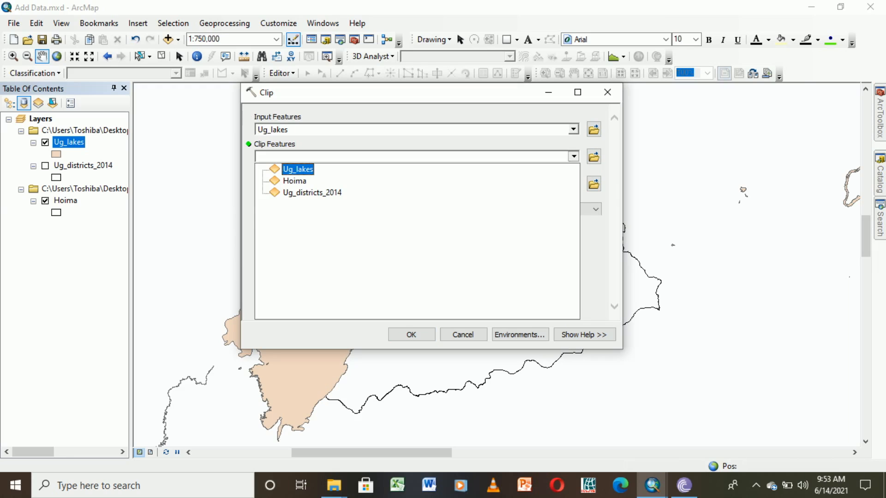
left_click(296, 178)
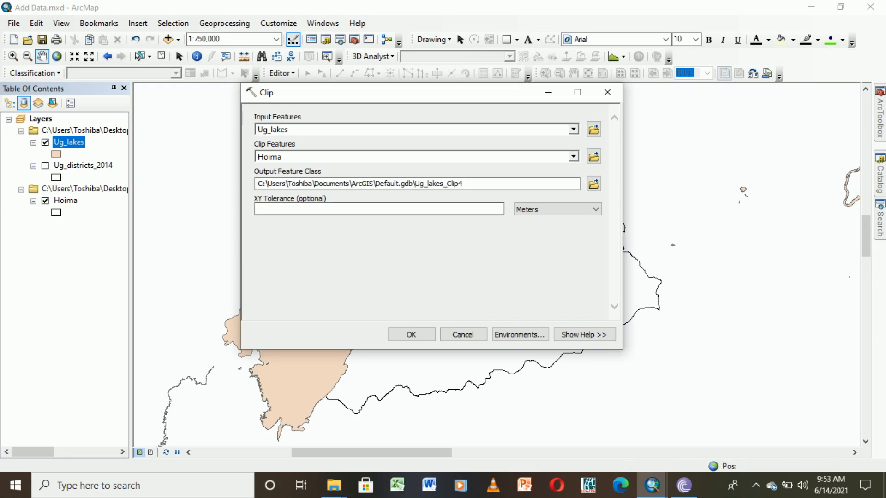
left_click(411, 334)
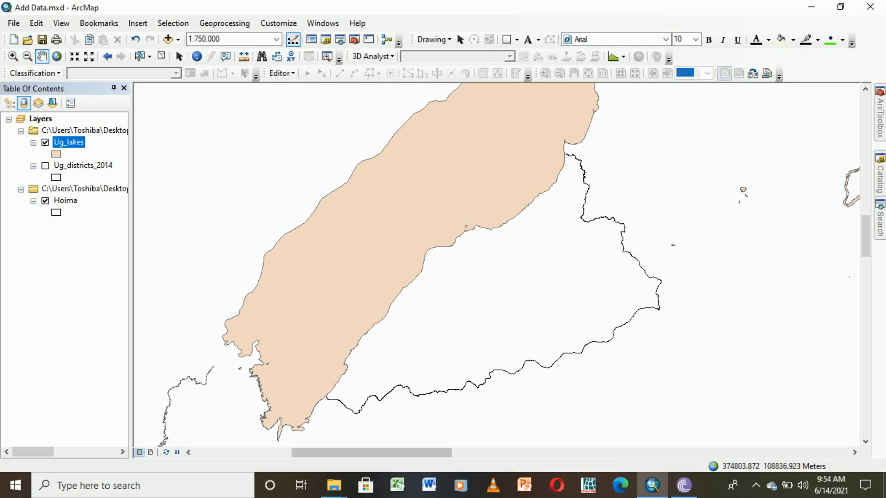
left_click(870, 7)
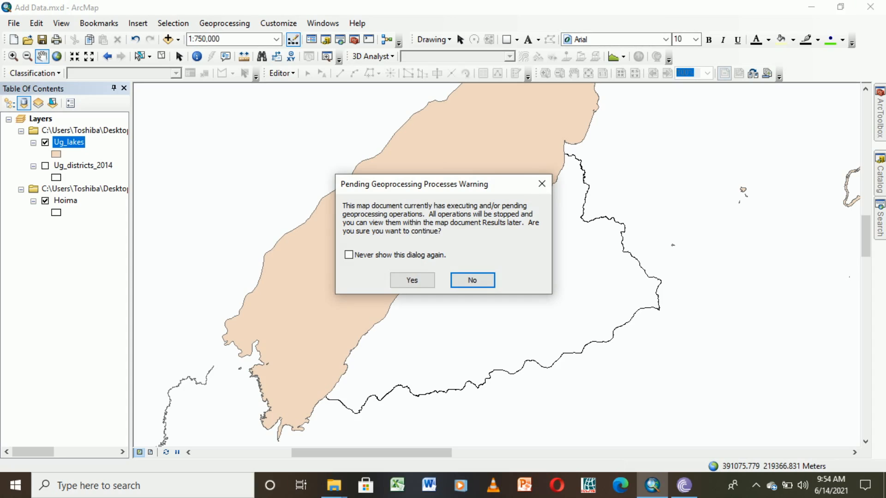
left_click(542, 183)
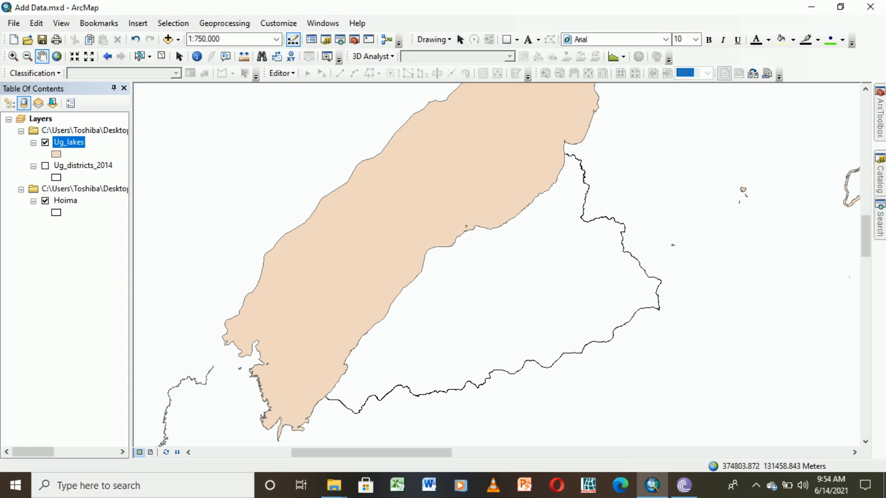
- Run the Clip tool again with Ug_lakes as input features and Hoima as clip features
mouse_move(880, 118)
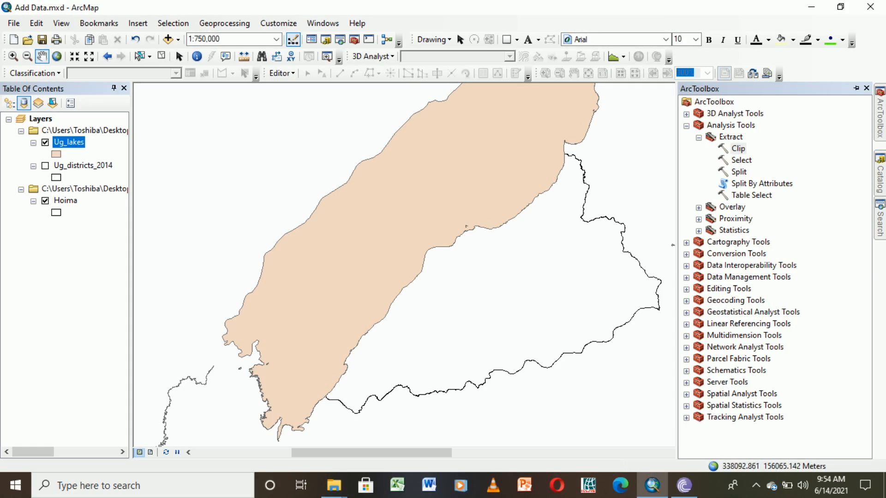
double_click(738, 148)
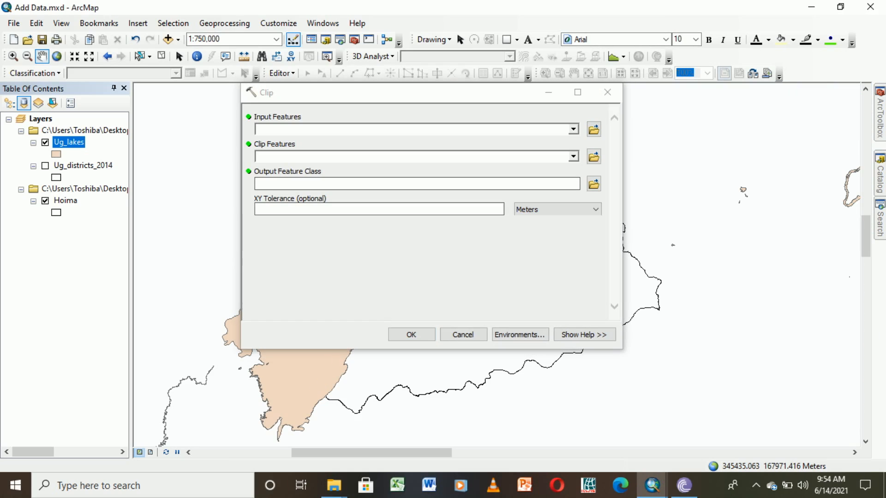
left_click(573, 129)
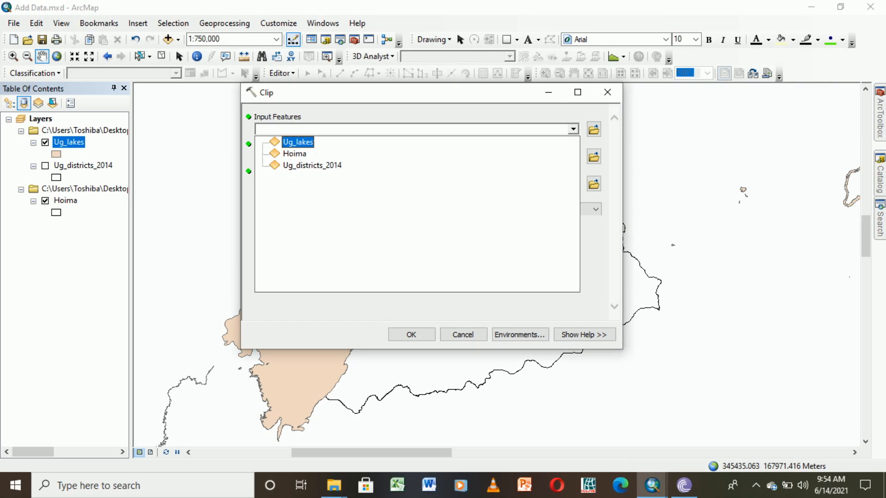
left_click(298, 143)
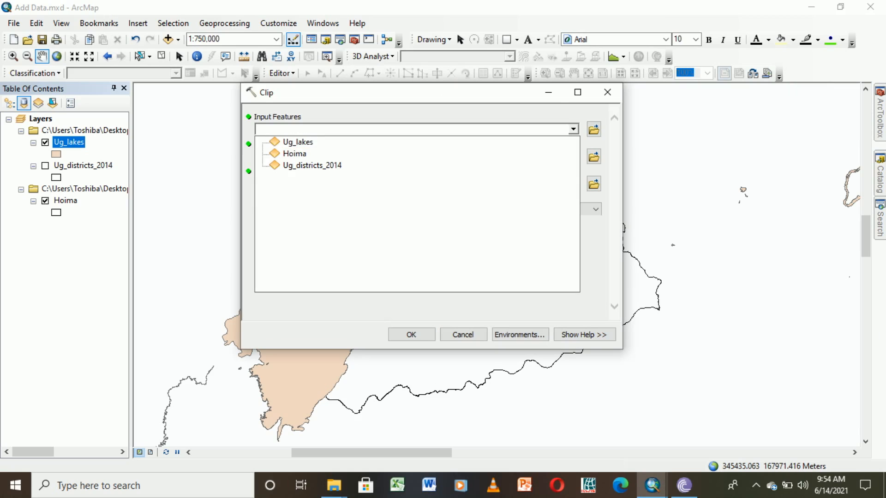
left_click(573, 157)
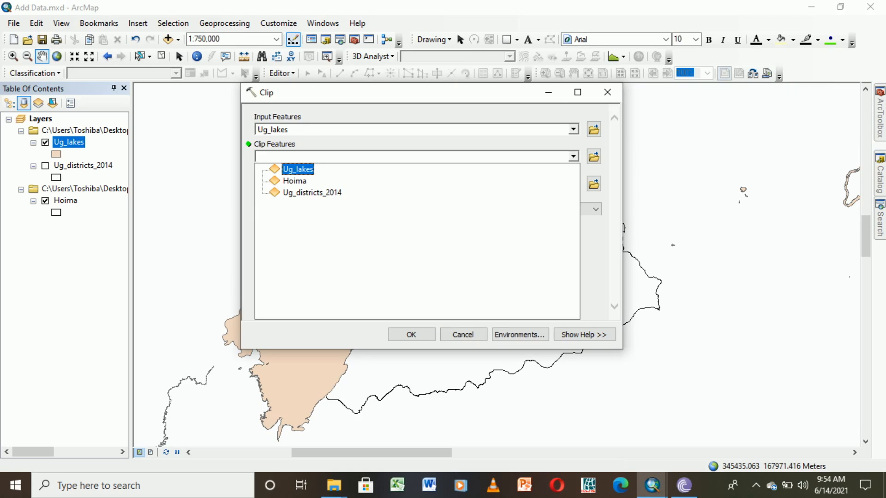
left_click(294, 181)
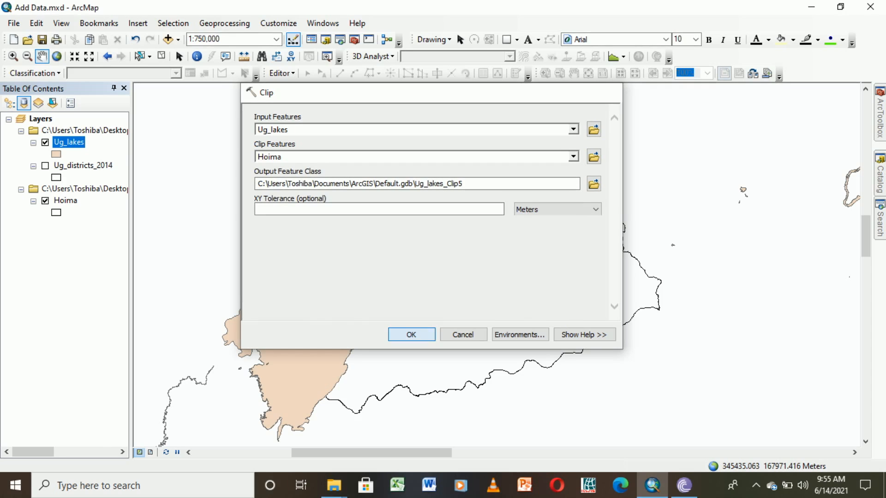
left_click(411, 335)
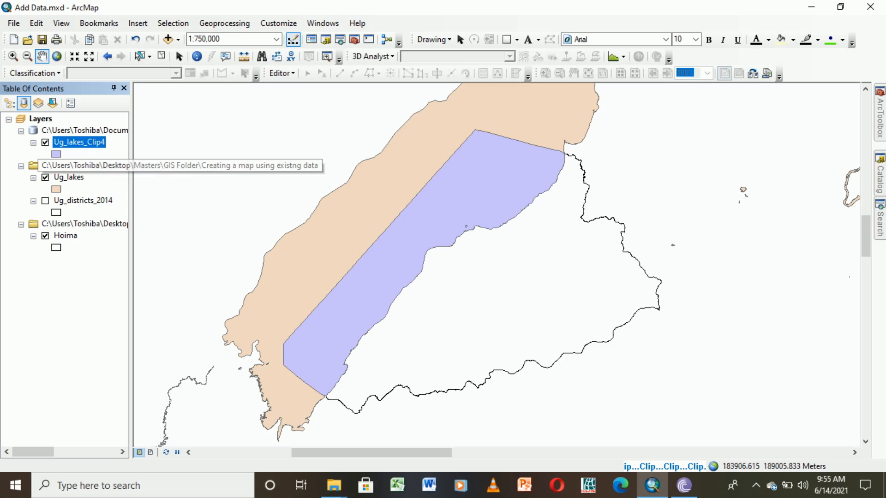
- Hide the Ug_lakes layer and remove the duplicate Ug_lakes_Clip5 layer from the map
left_click(45, 177)
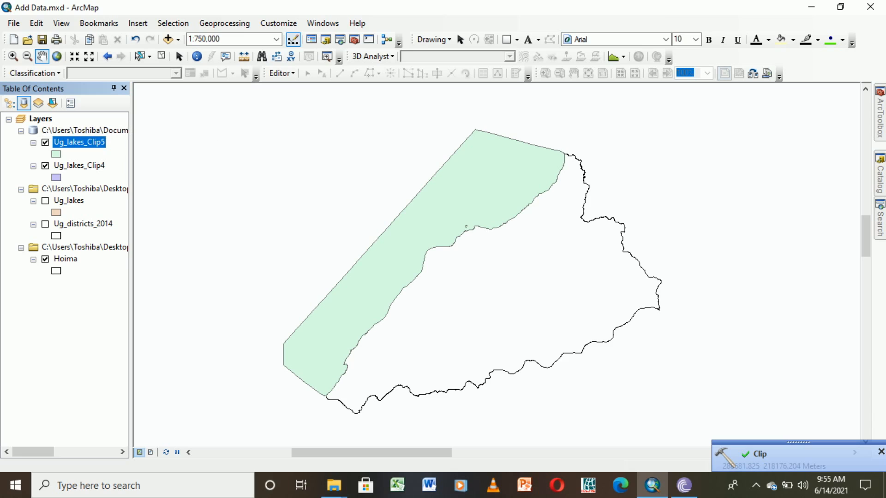
right_click(73, 143)
left_click(83, 158)
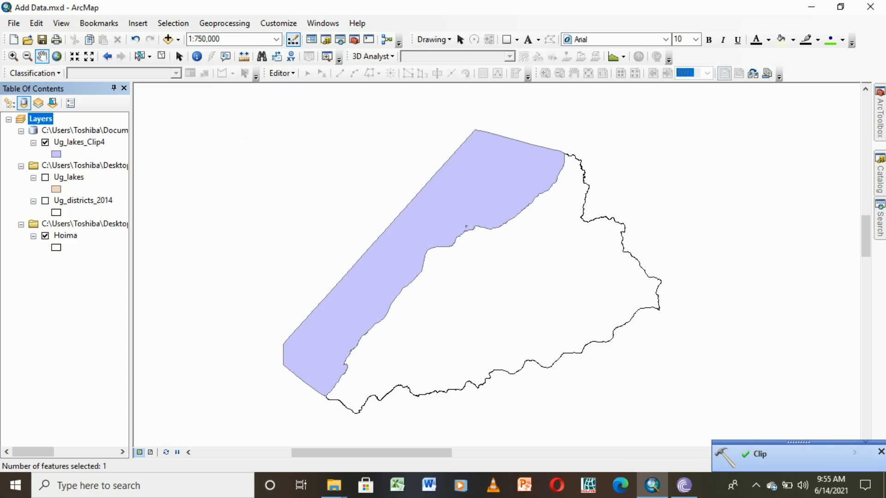
left_click(45, 177)
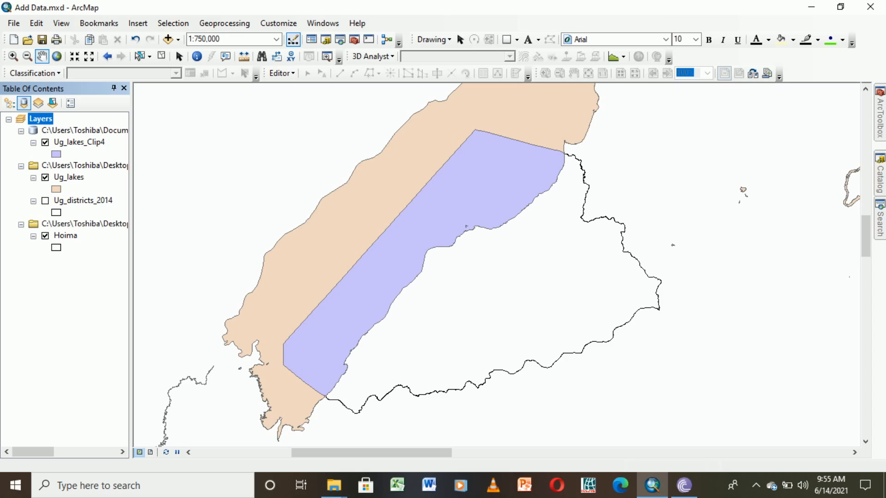
left_click(45, 177)
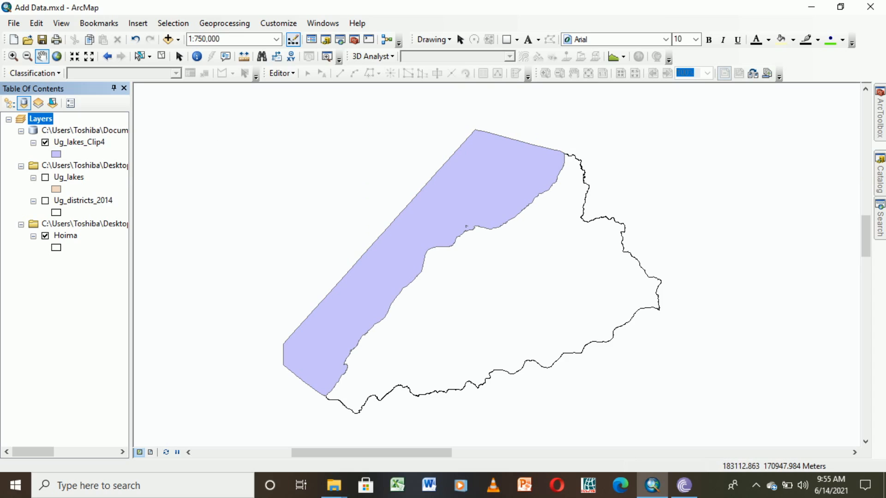
- Try labelling the features of the Ug_lakes_Clip4 layer
left_click(56, 154)
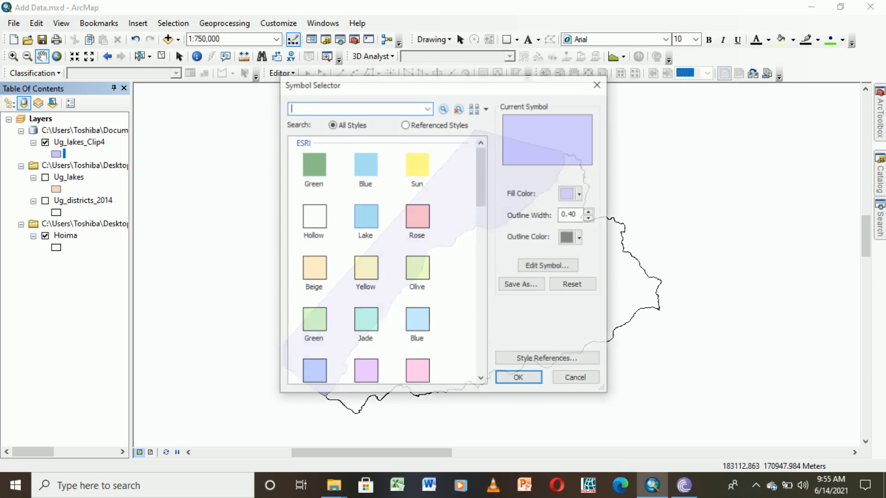
left_click(598, 84)
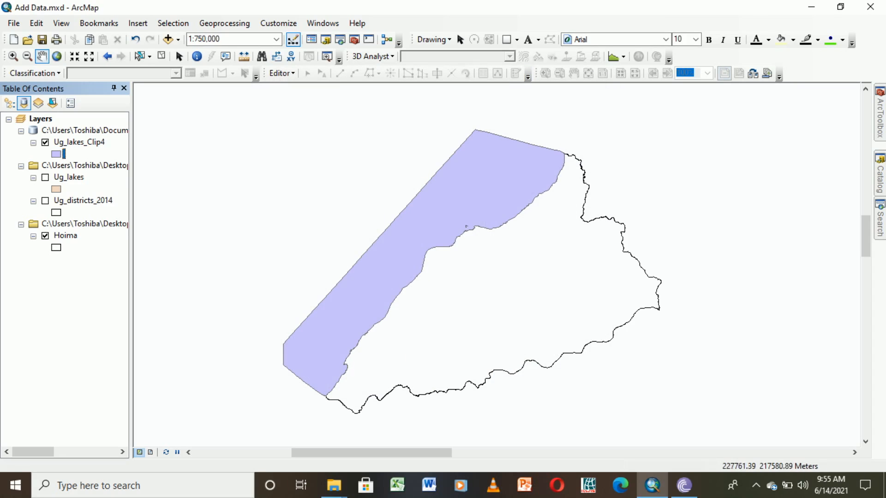
right_click(75, 141)
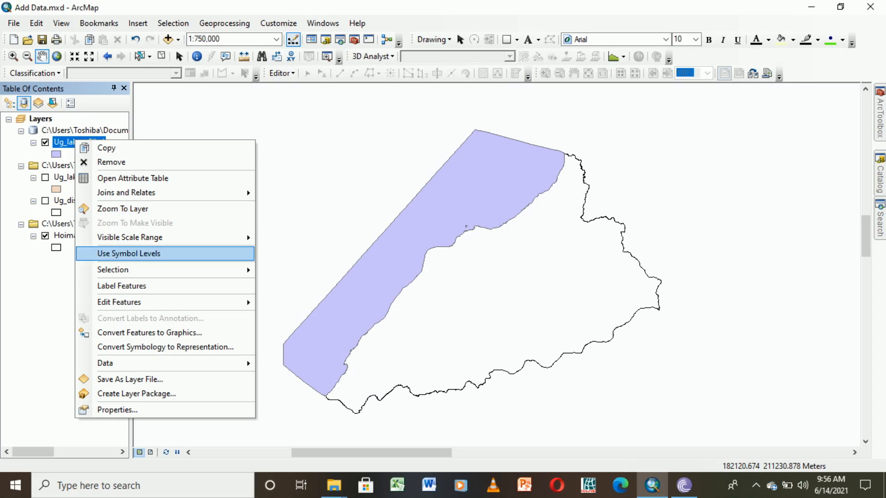
left_click(122, 286)
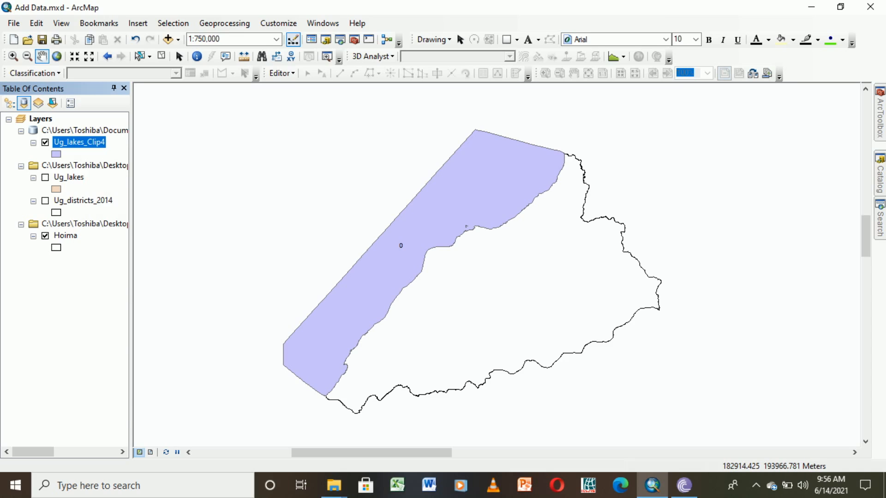
right_click(74, 142)
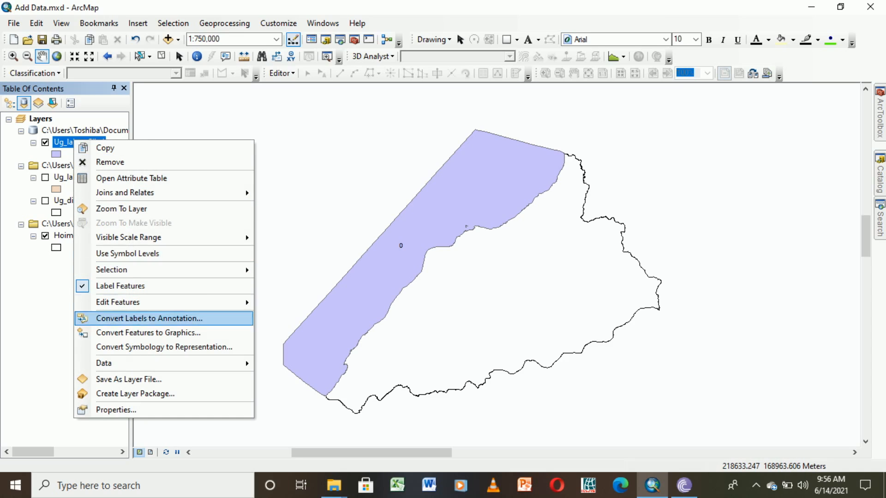
left_click(120, 285)
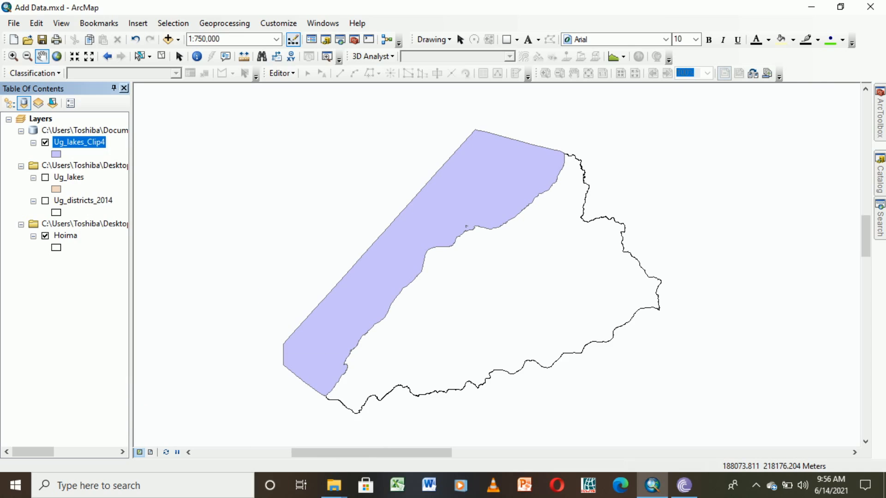
- Rename the clipped lakes layer Ug_lakes_Clip4 as Lake_Albert
key("F2")
type("Lake")
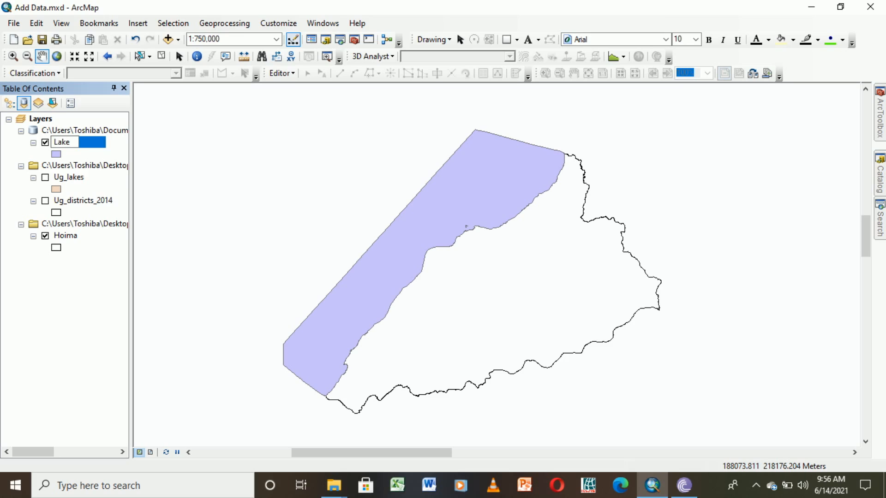
type("_Albert")
key("Return")
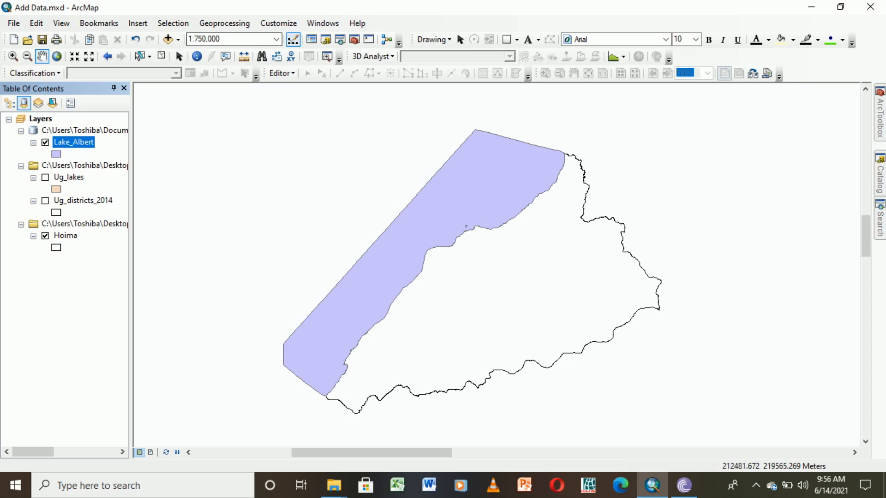
- Add the Ug_rivers.shp shapefile from the existing data folder to the map
left_click(168, 40)
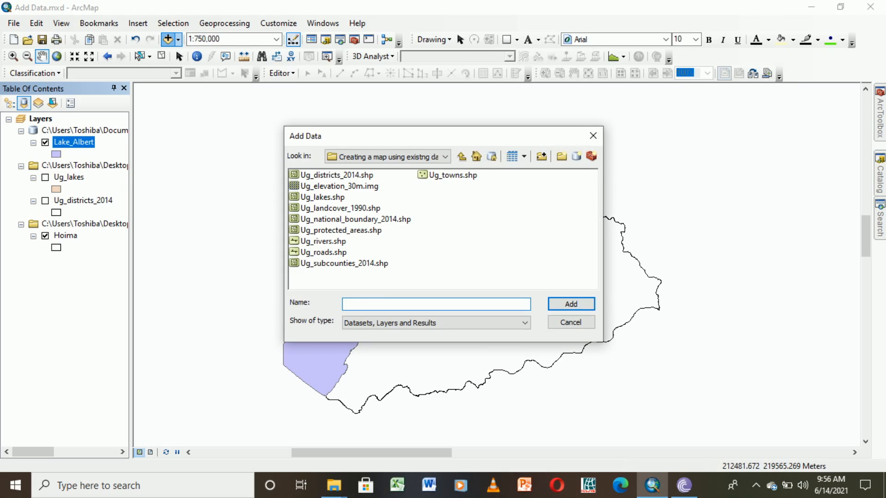
left_click(322, 241)
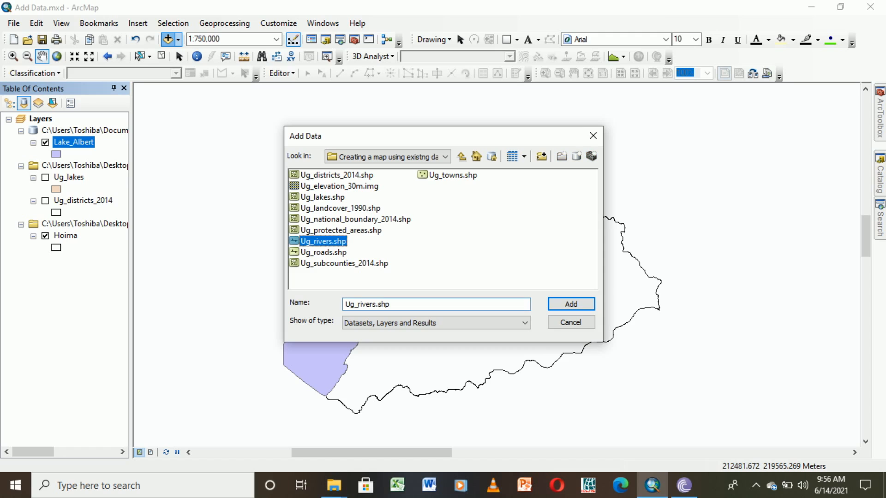
left_click(571, 304)
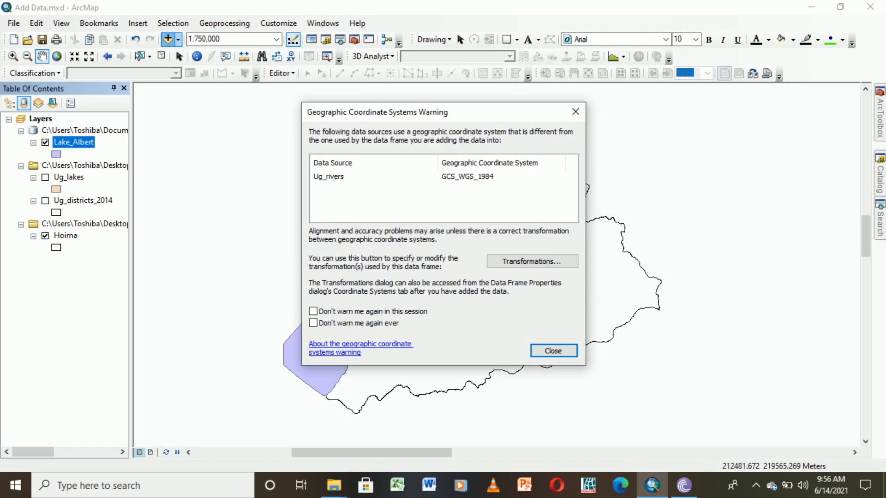
left_click(553, 350)
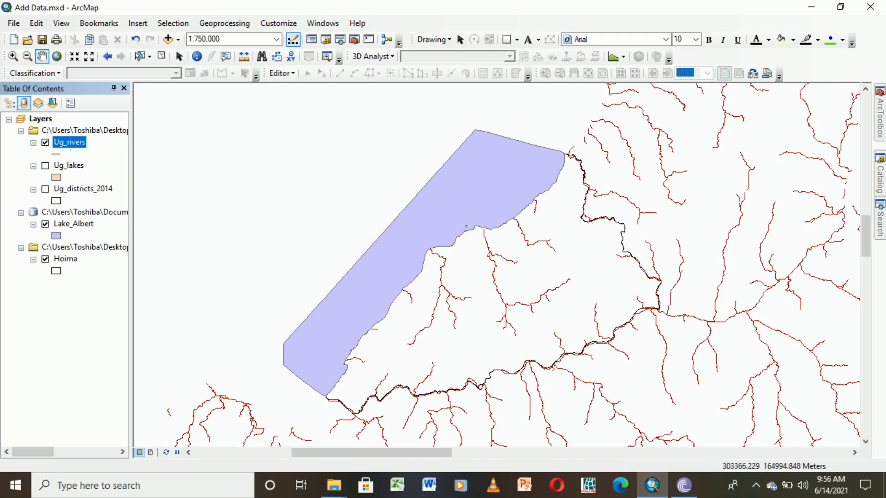
- Clip Ug_rivers to the district boundary, using Hoima as the clip features and the default output location
left_click(880, 114)
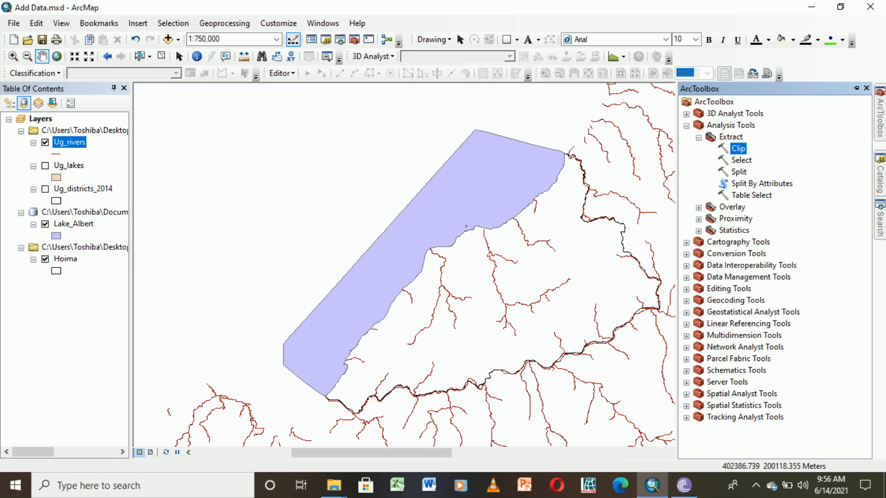
double_click(739, 149)
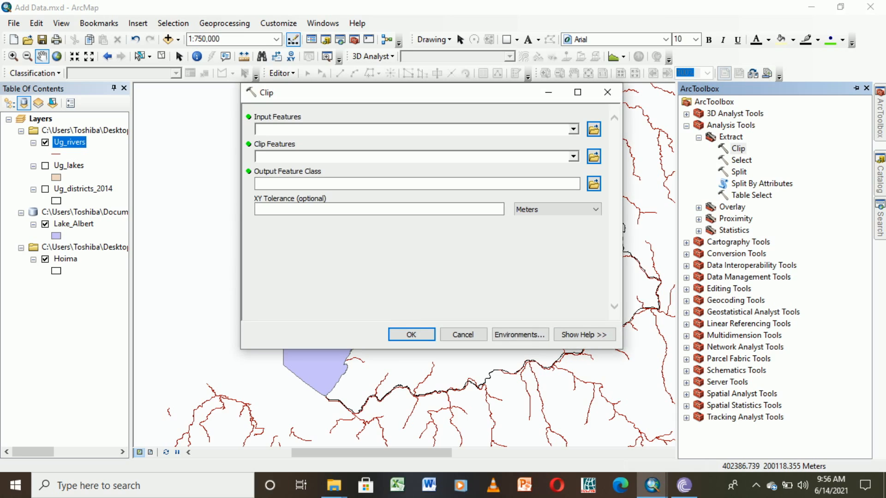
left_click(573, 130)
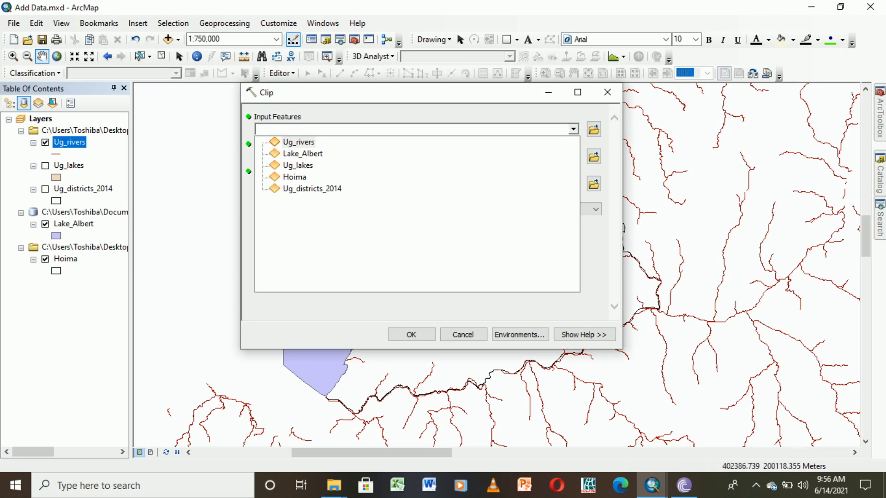
left_click(299, 141)
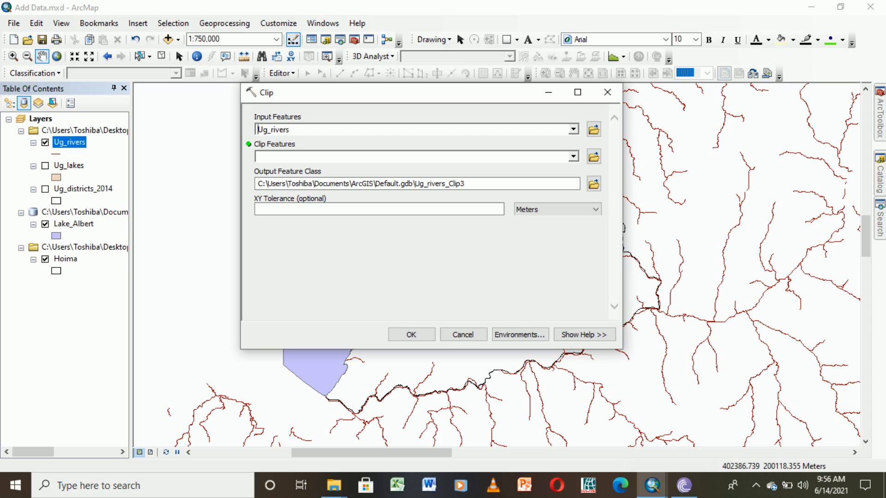
left_click(573, 156)
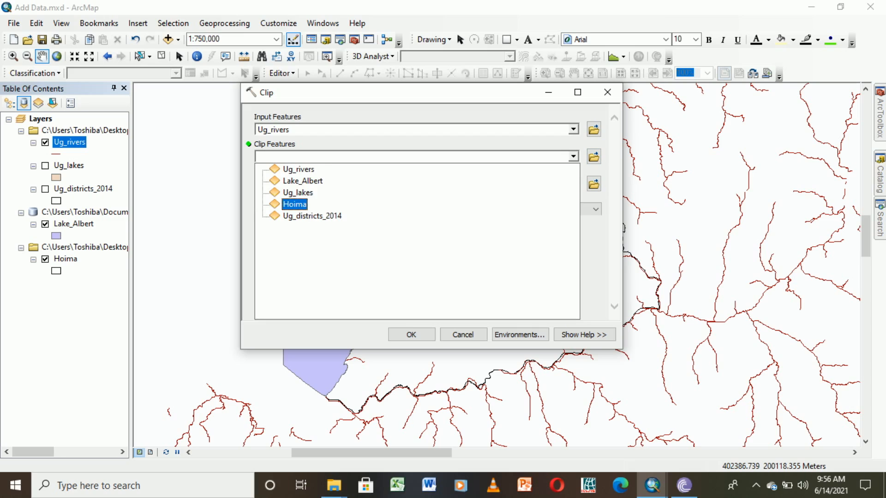
left_click(294, 204)
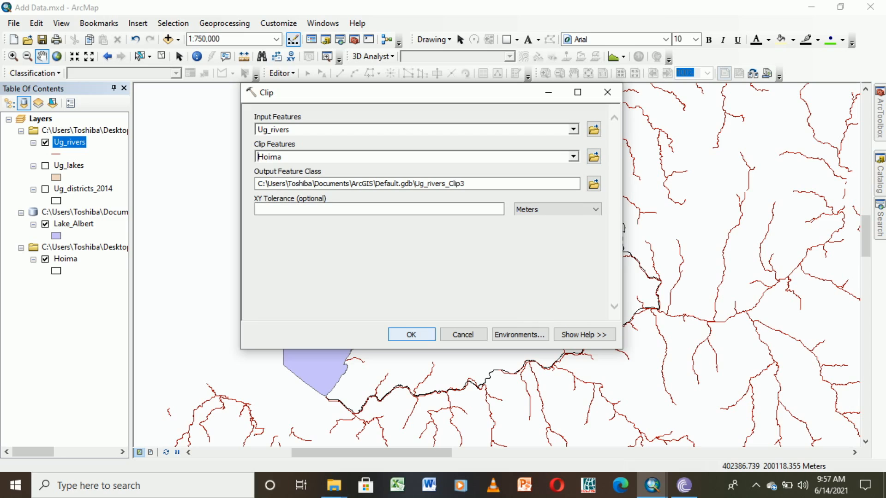
key("Return")
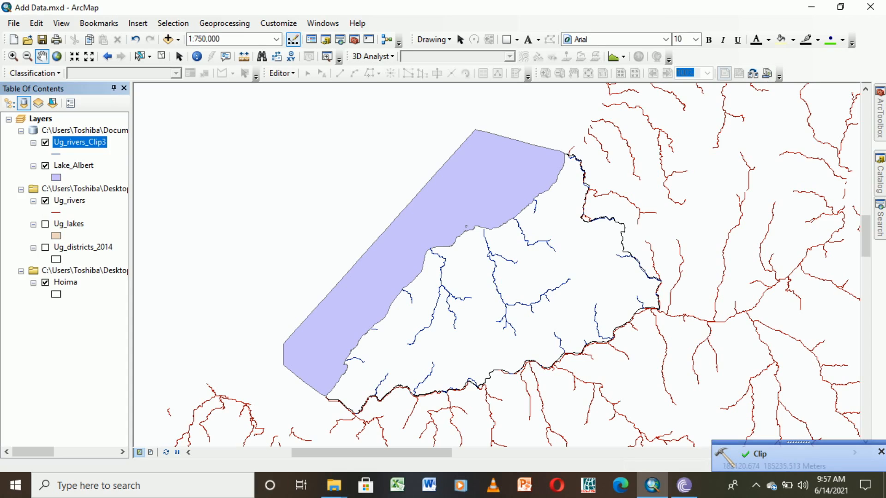
- Rename the clipped rivers layer as "Rivers in Hoima" and hide the original Ug_rivers layer
key("F2")
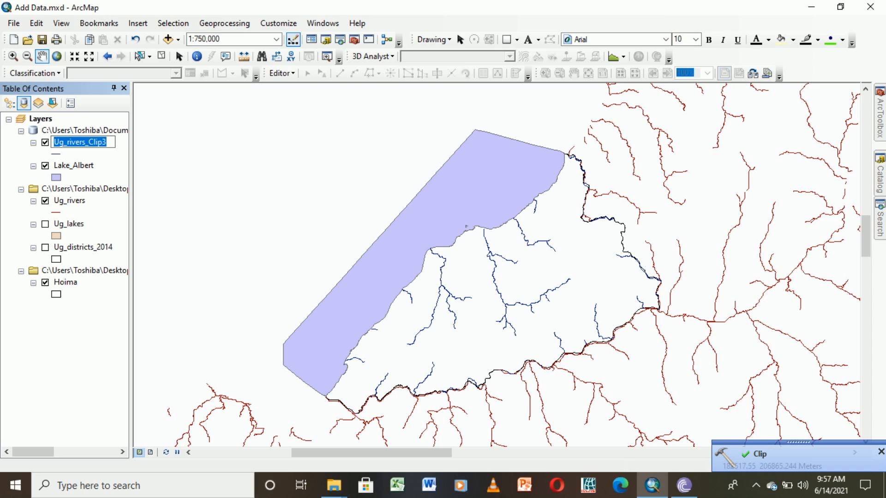
type("Rivers")
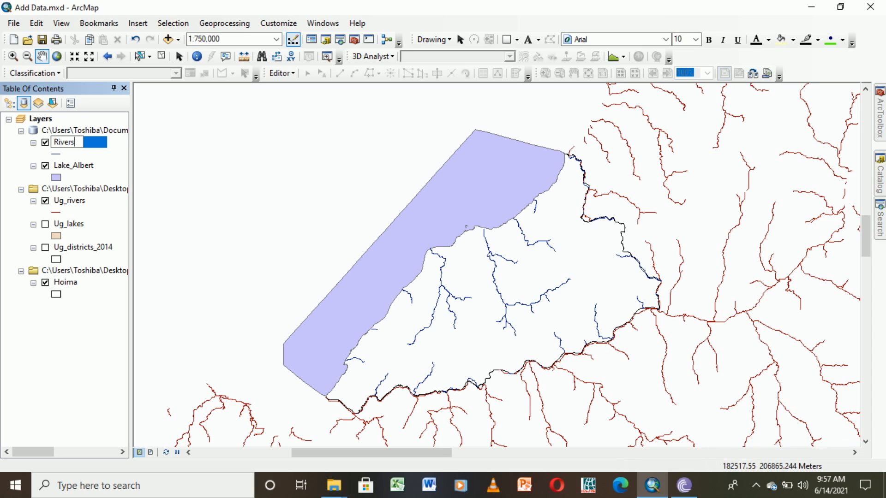
type(" in Hoima")
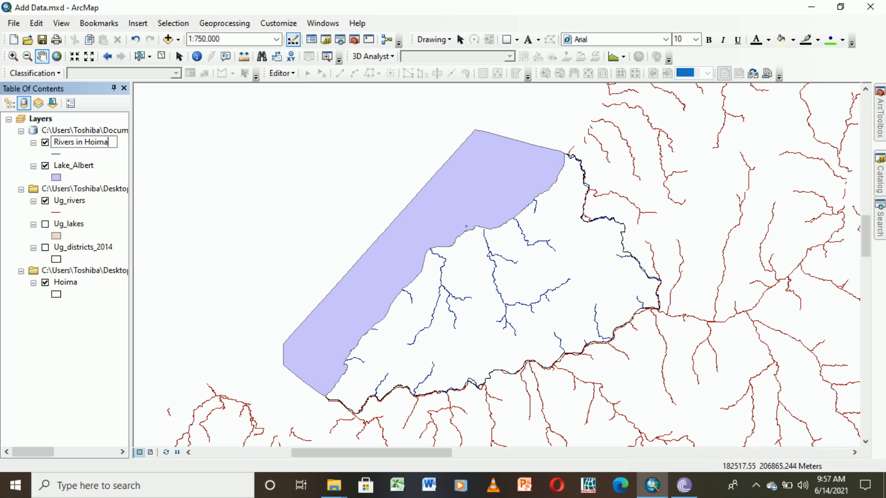
key("Return")
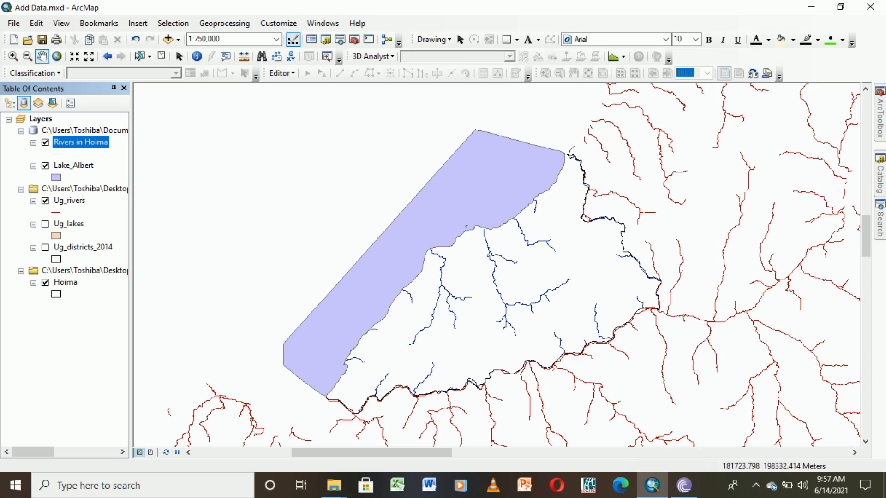
left_click(45, 201)
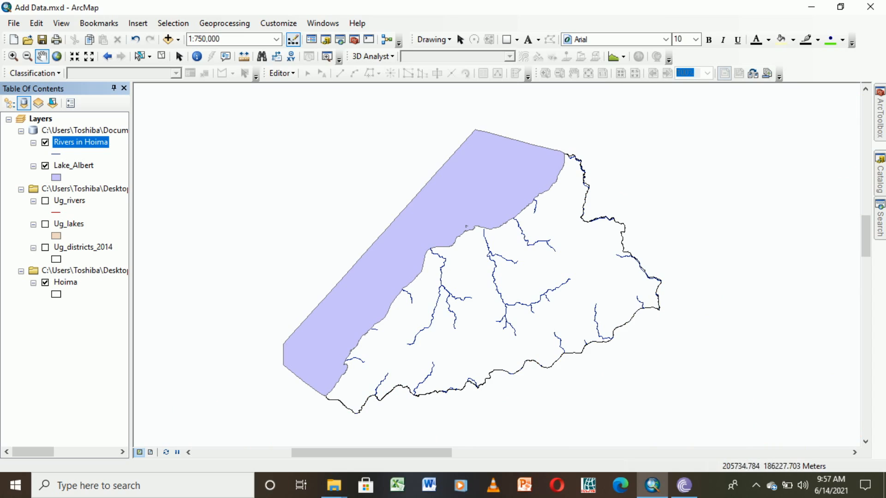
- Try labelling the features of the Rivers in Hoima layer and check its label settings
right_click(65, 141)
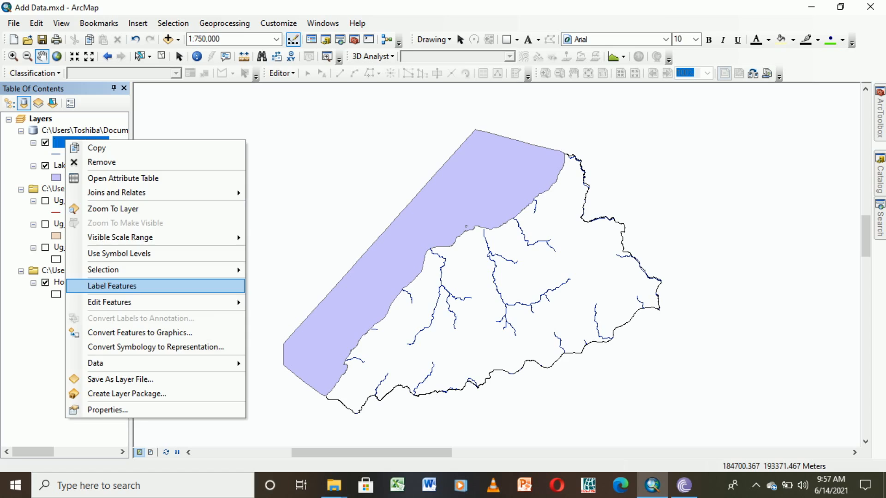
left_click(111, 285)
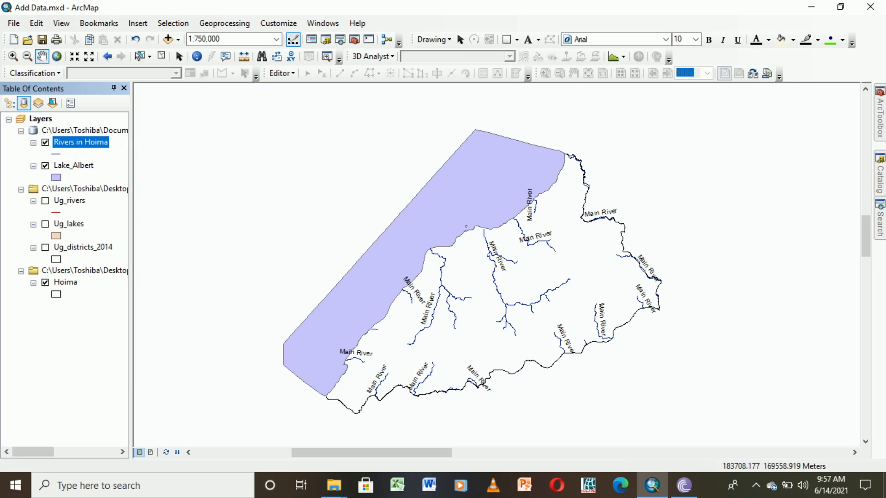
right_click(72, 142)
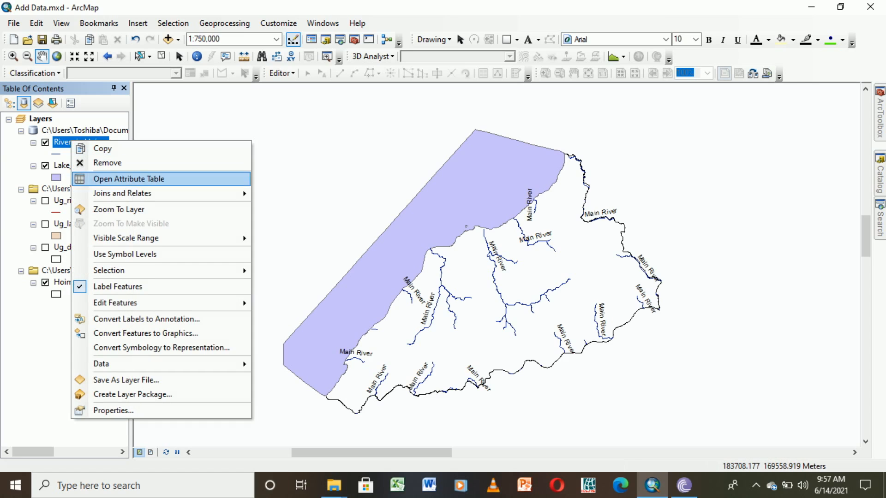
left_click(118, 286)
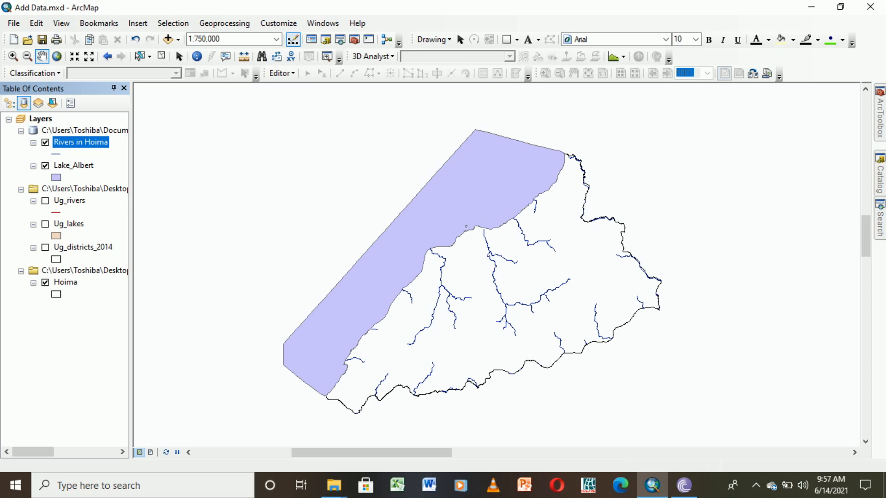
right_click(62, 141)
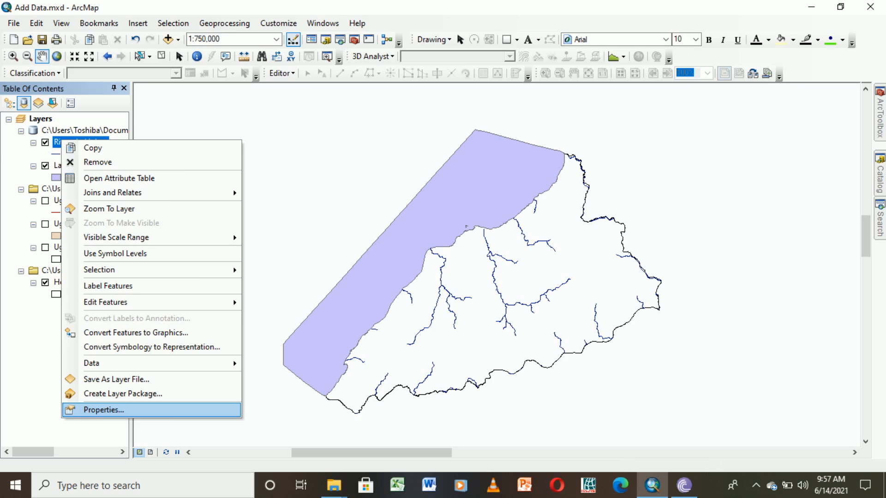
left_click(104, 410)
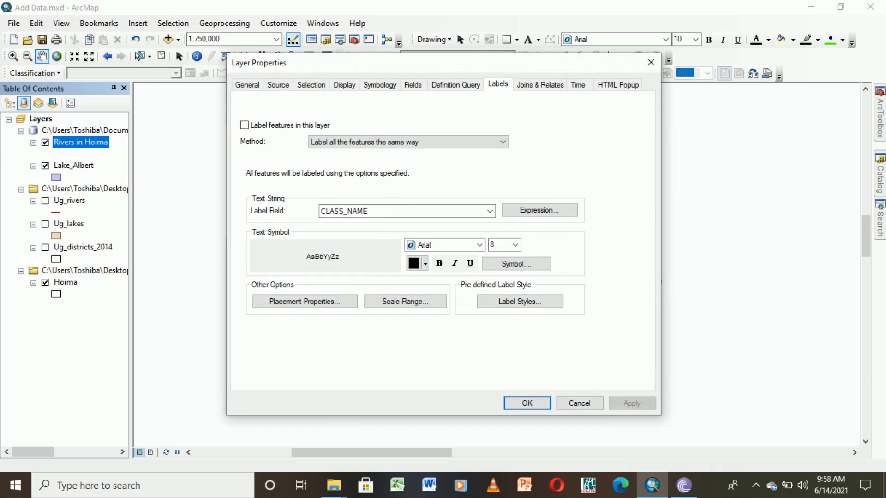
left_click(651, 63)
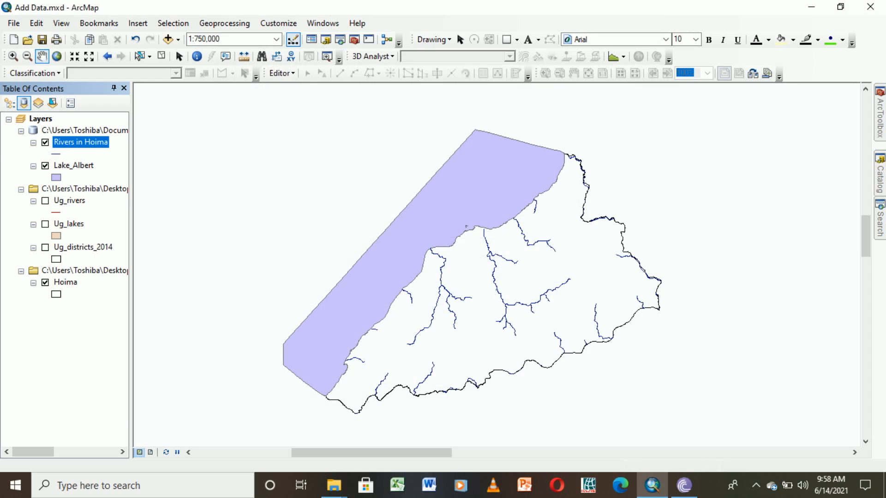
- Open the attribute table of the Rivers in Hoima layer, examine which field holds the river names, and close it
right_click(88, 141)
left_click(134, 178)
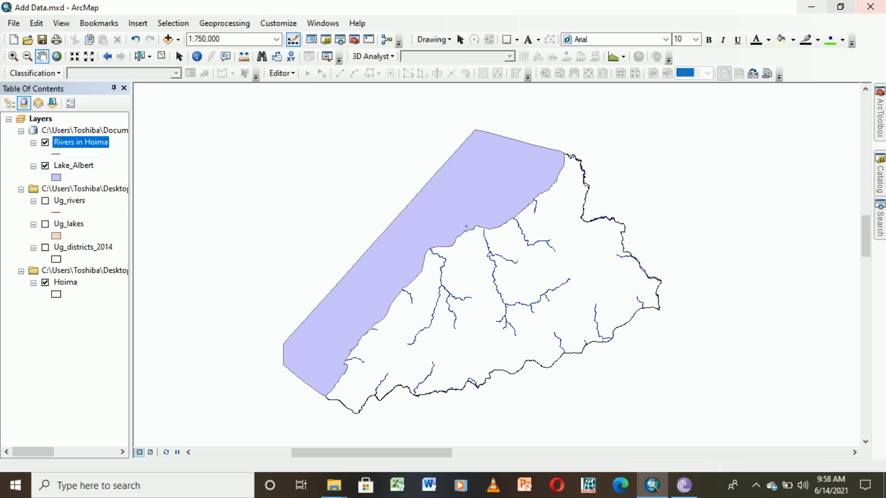
left_click(880, 6)
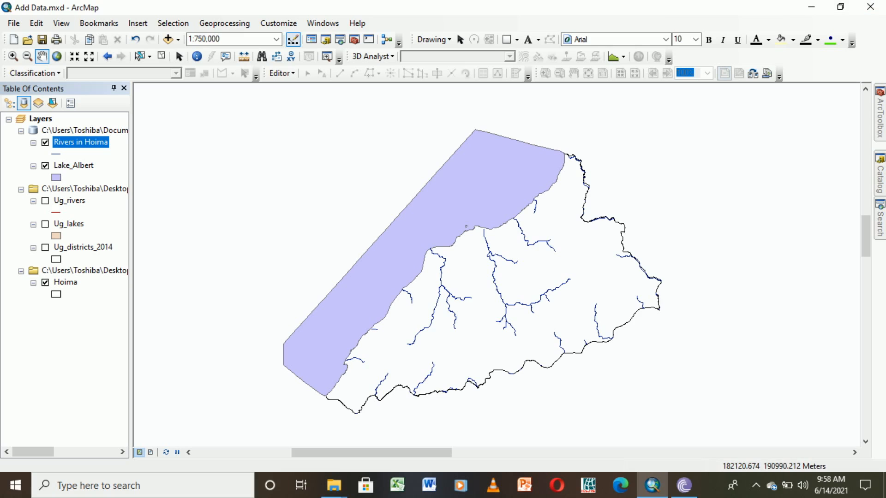
- Set the label field of the Rivers in Hoima layer to NAME_1 and apply the change
right_click(69, 142)
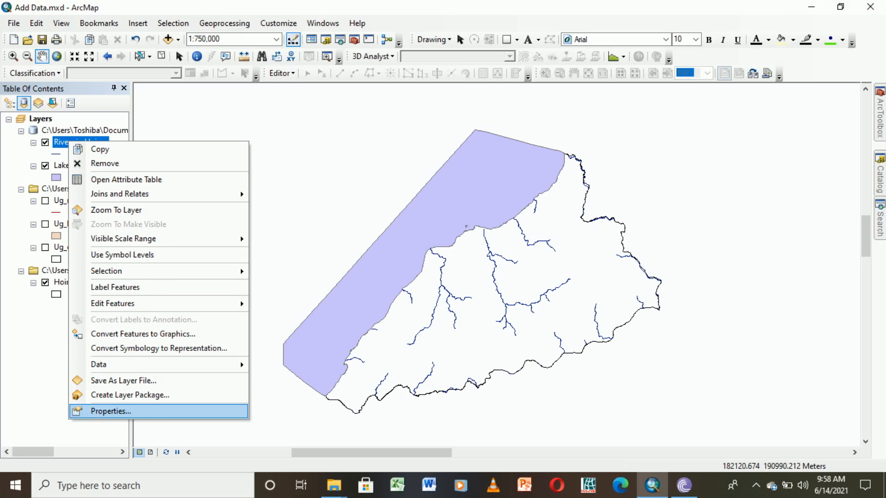
left_click(111, 411)
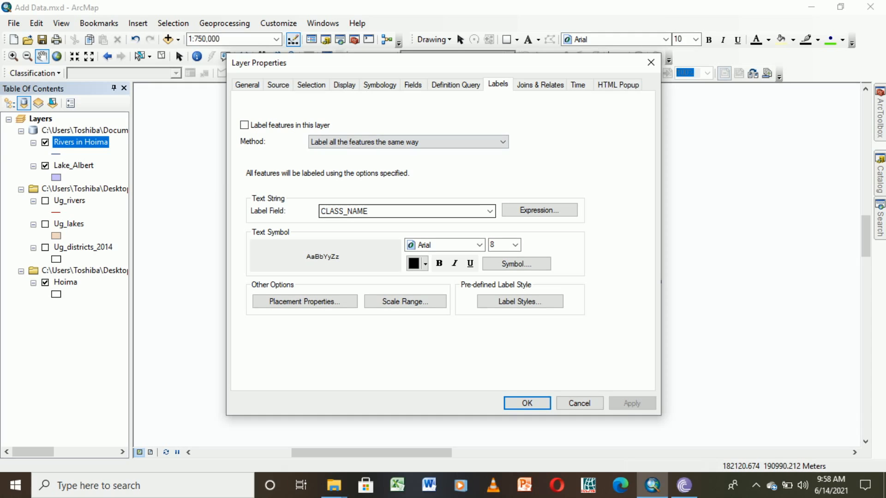
left_click(490, 211)
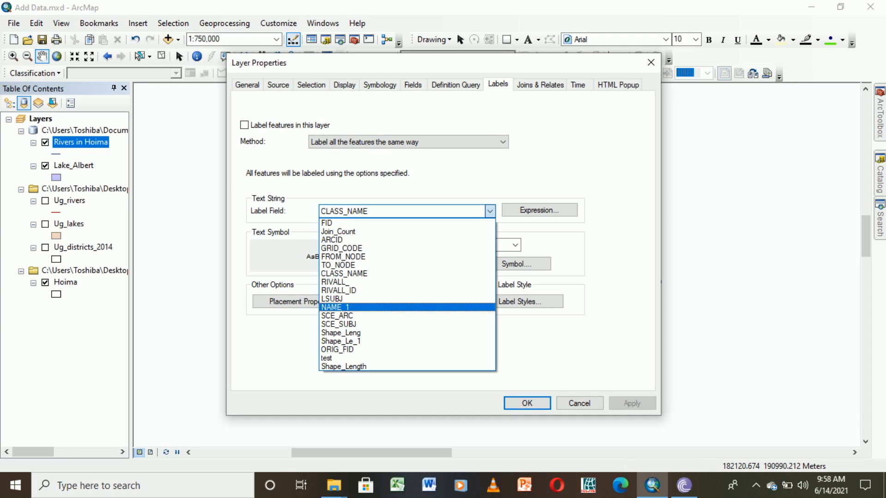
left_click(338, 308)
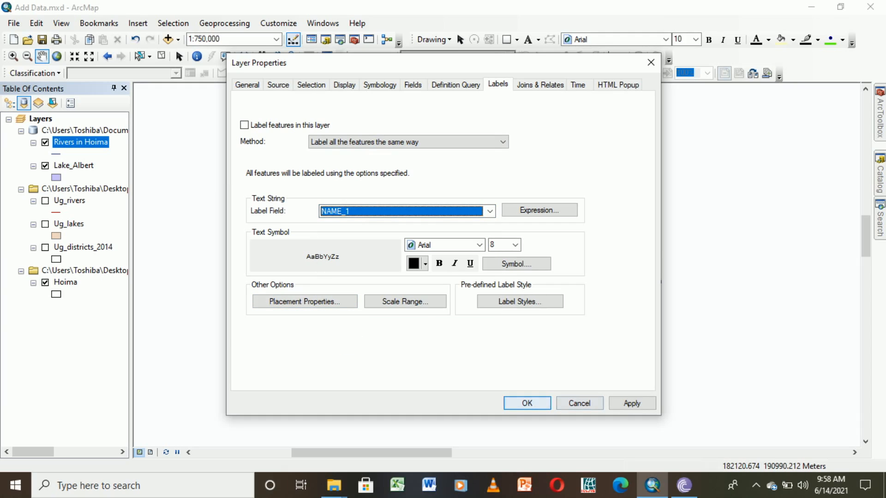
left_click(632, 403)
left_click(526, 403)
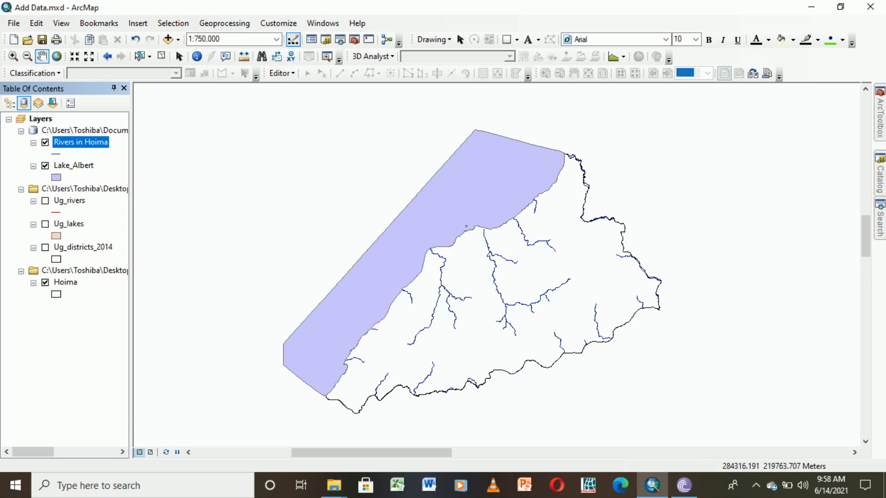
- Turn on feature labels for the Rivers in Hoima layer
right_click(70, 143)
mouse_move(138, 238)
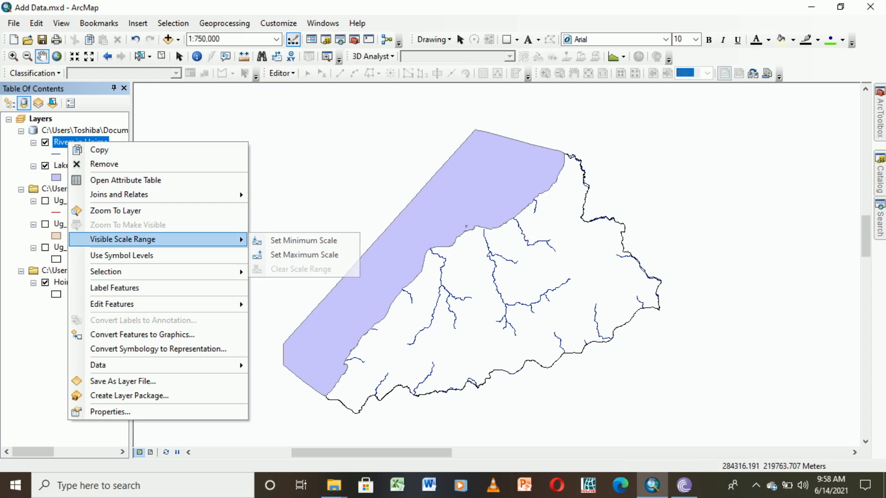
left_click(115, 287)
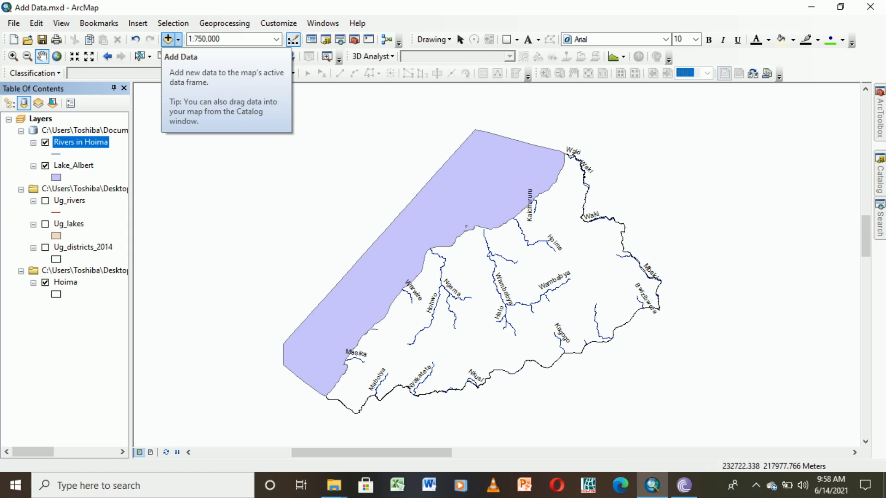
- Add the Ug_roads.shp shapefile from the existing data folder to the map and dismiss the coordinate system warning
left_click(168, 39)
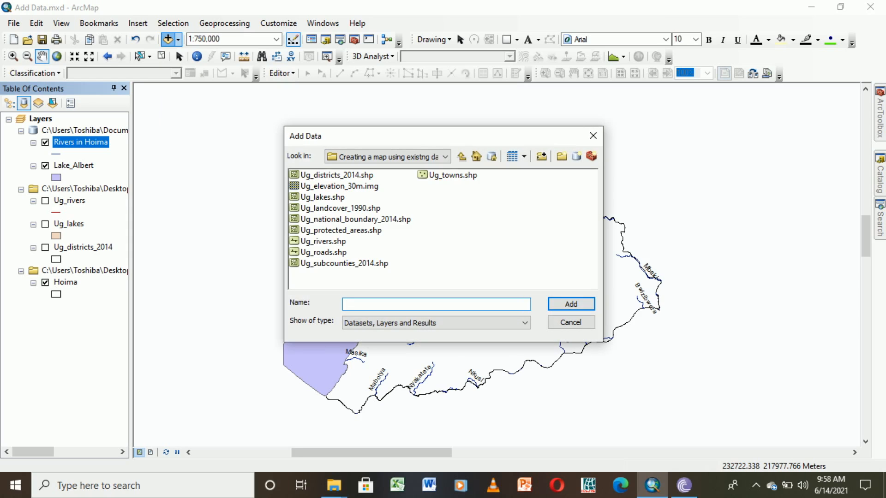
left_click(323, 252)
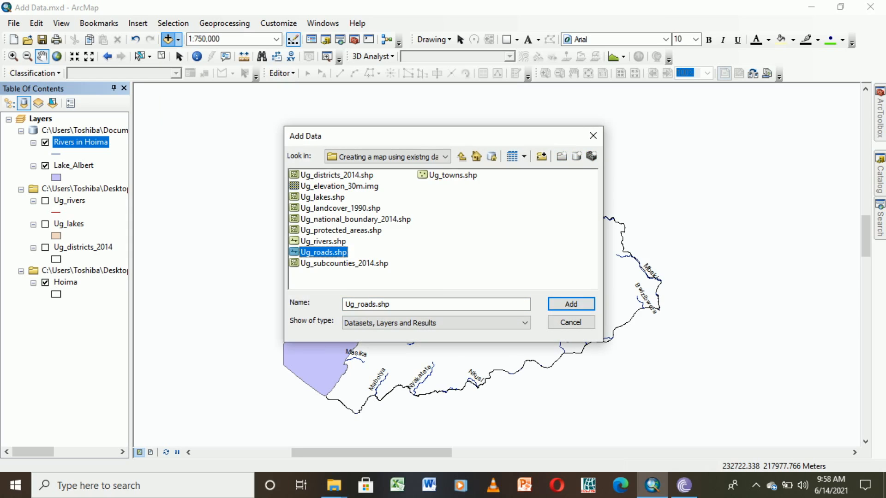
left_click(571, 304)
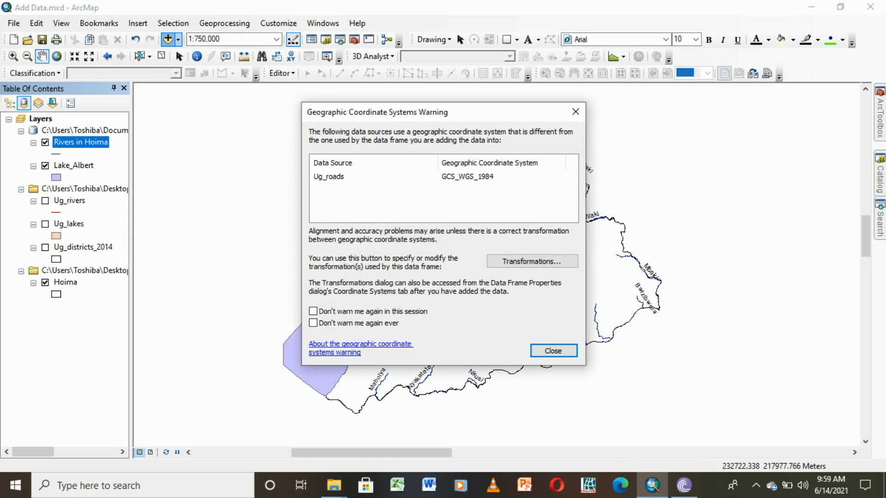
left_click(551, 350)
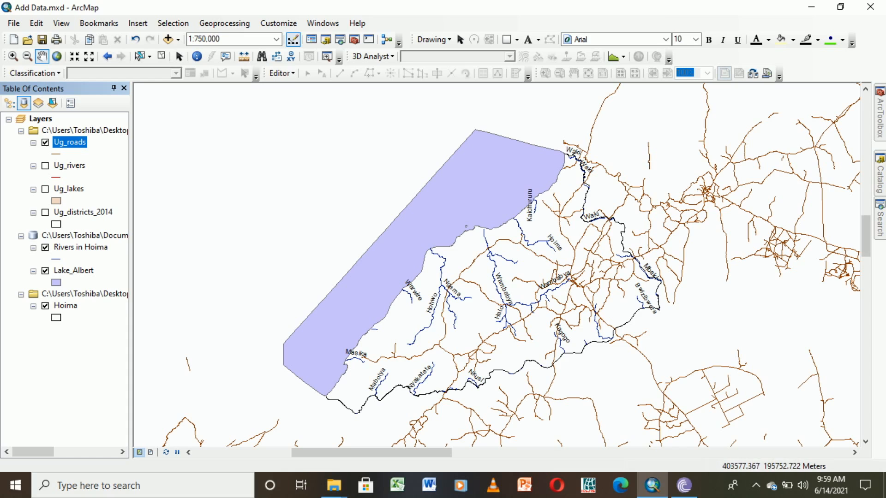
- Clip Ug_roads using Hoima as the clip features and the default output location, and hide the original Ug_roads layer
left_click(880, 113)
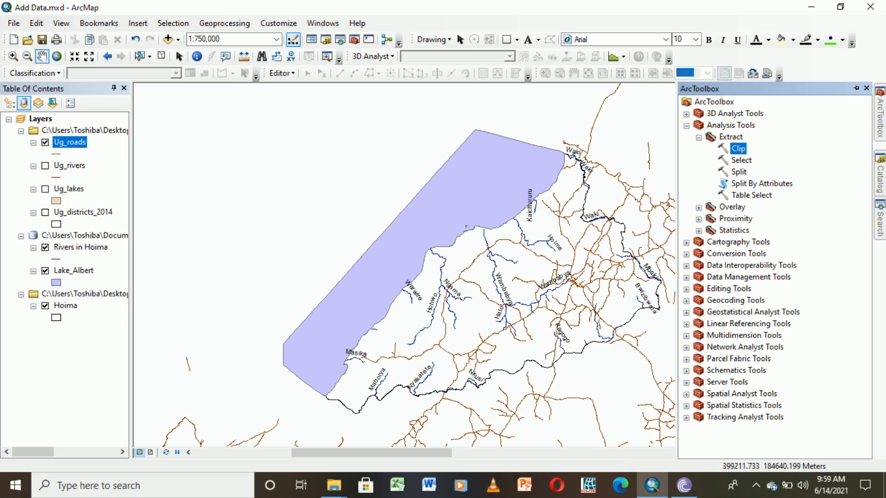
double_click(738, 148)
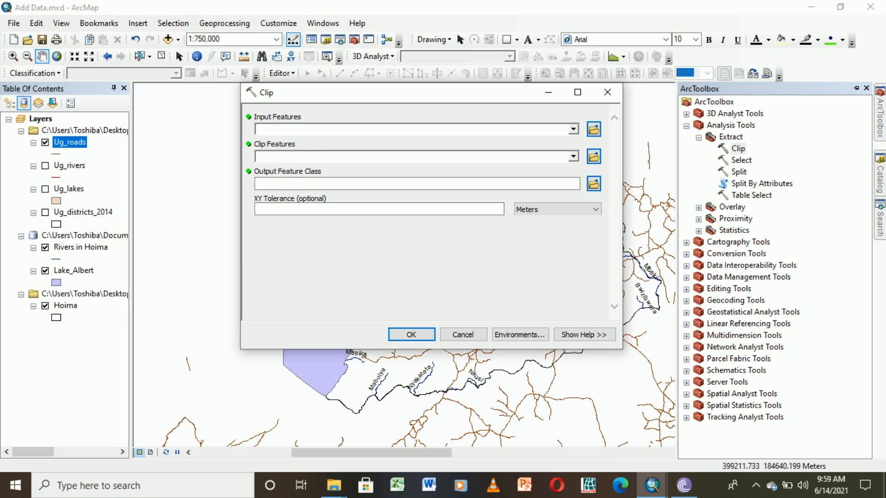
left_click(572, 129)
left_click(299, 141)
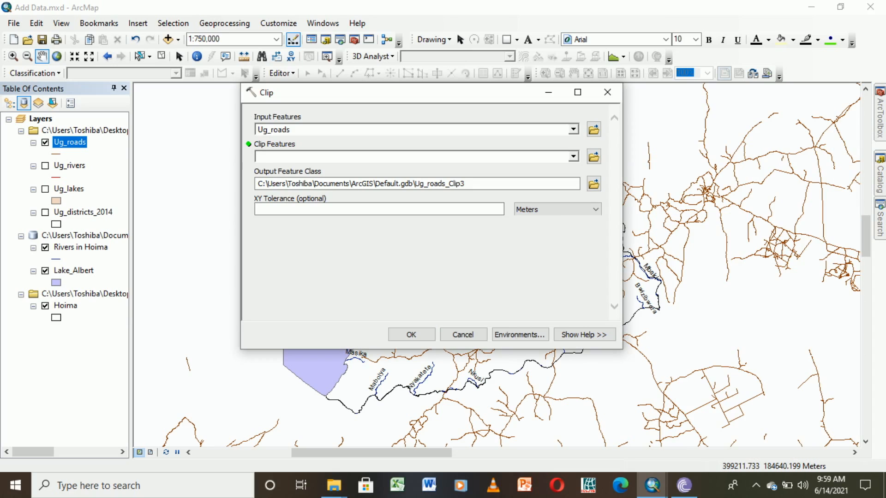
left_click(573, 157)
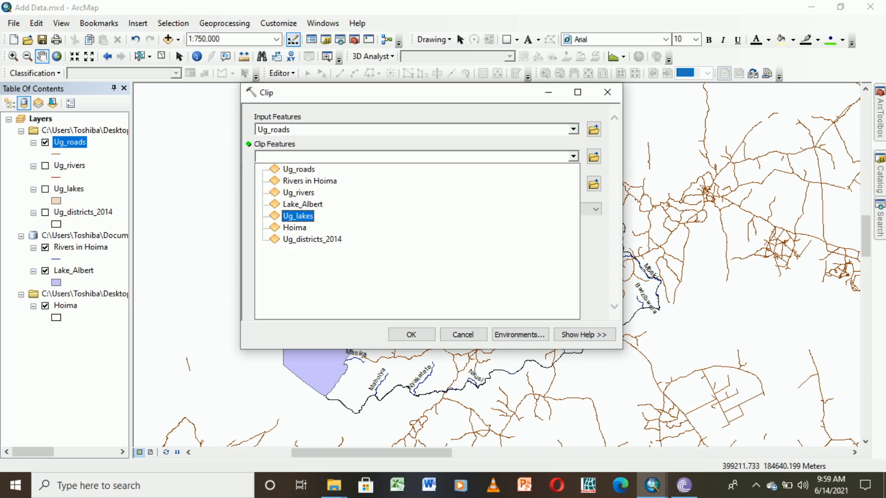
left_click(294, 227)
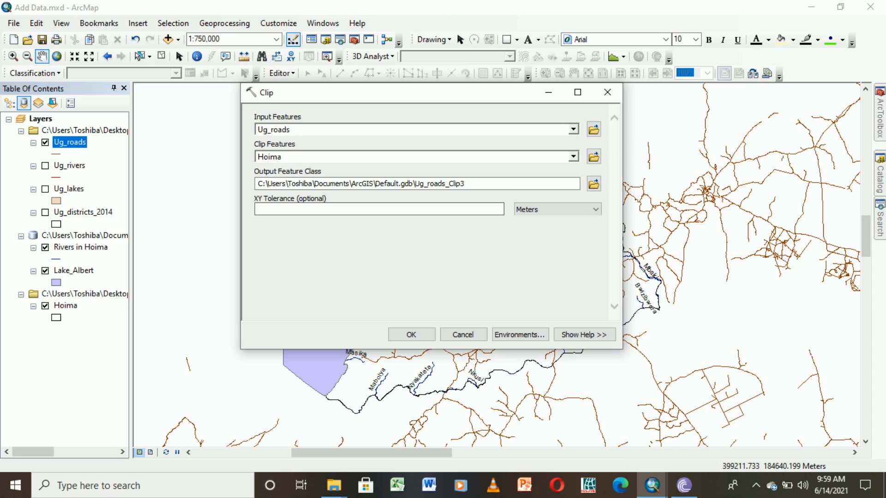
key("Return")
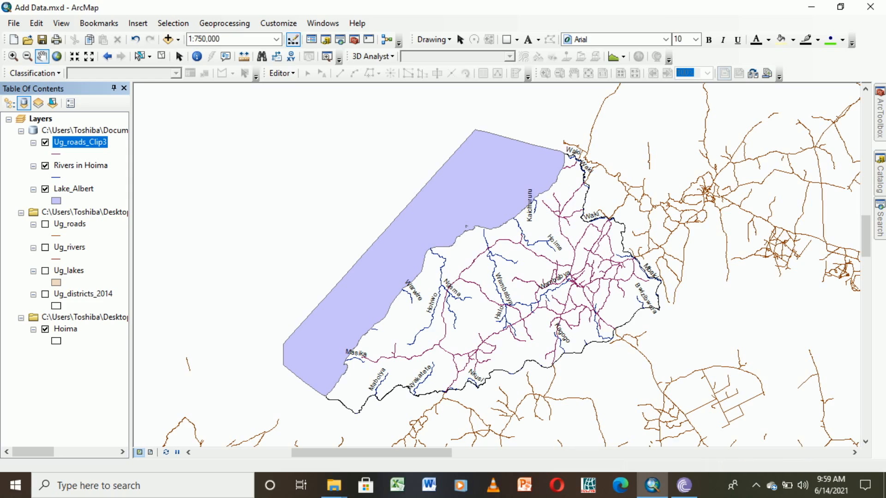
left_click(45, 224)
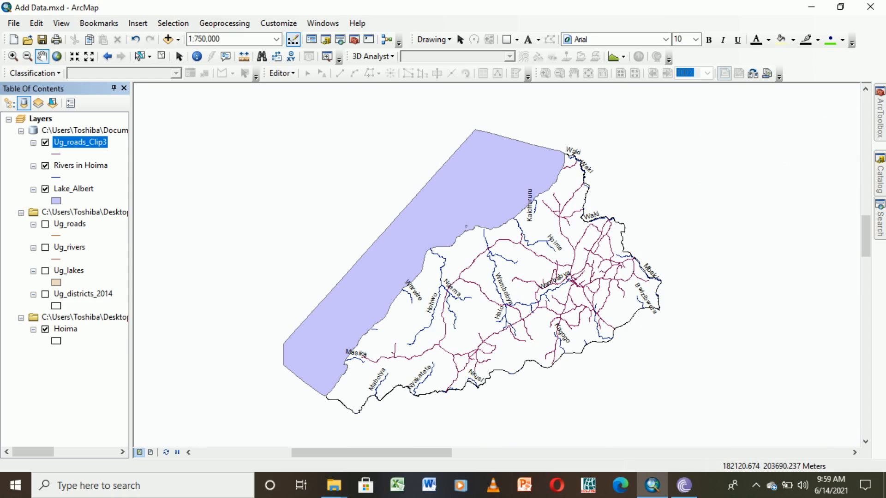
- Apply the Highway line symbol to the clipped roads layer
left_click(57, 154)
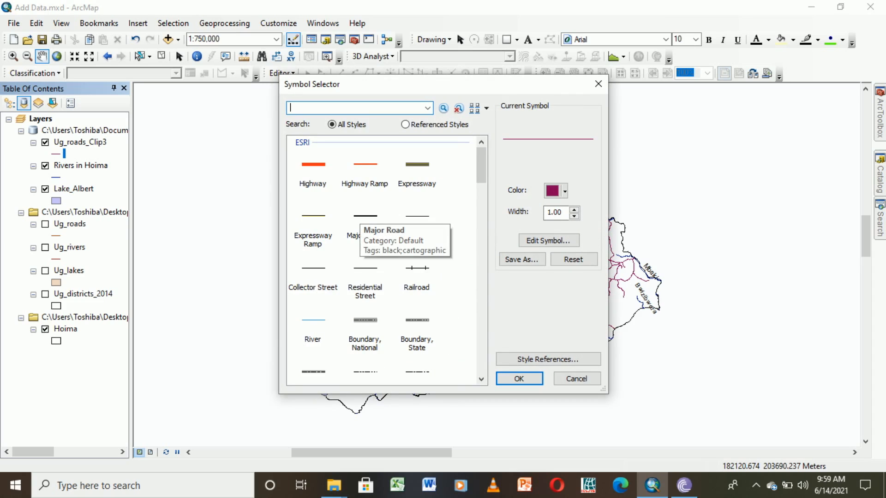
left_click(314, 171)
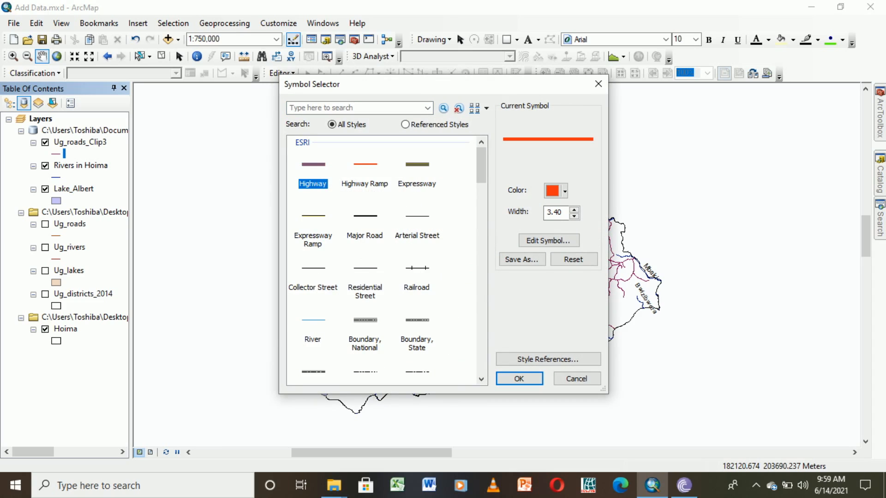
left_click(519, 378)
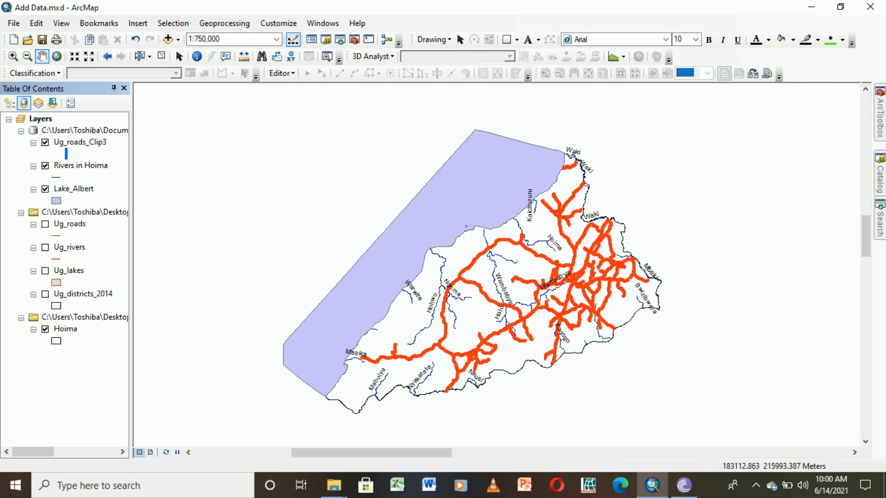
- Set the line width of the clipped roads symbol to 1
left_click(56, 154)
left_click(574, 216)
left_click(574, 216)
left_click(574, 217)
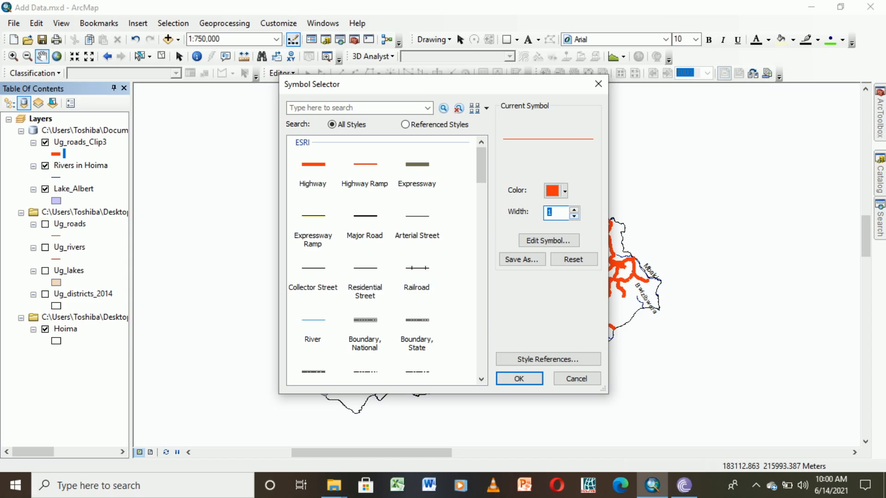
left_click(519, 378)
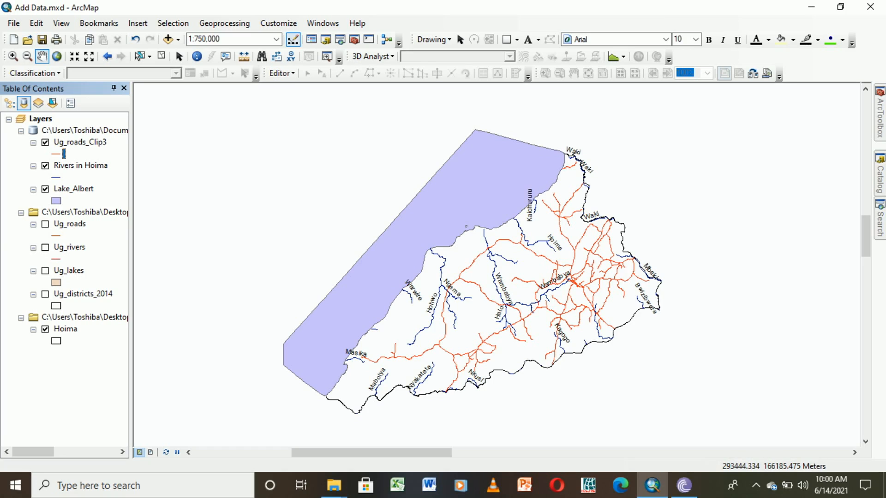
- Add the Ug_subcounties_2014.shp shapefile to the map and make the Ug_districts_2014 layer visible
left_click(167, 40)
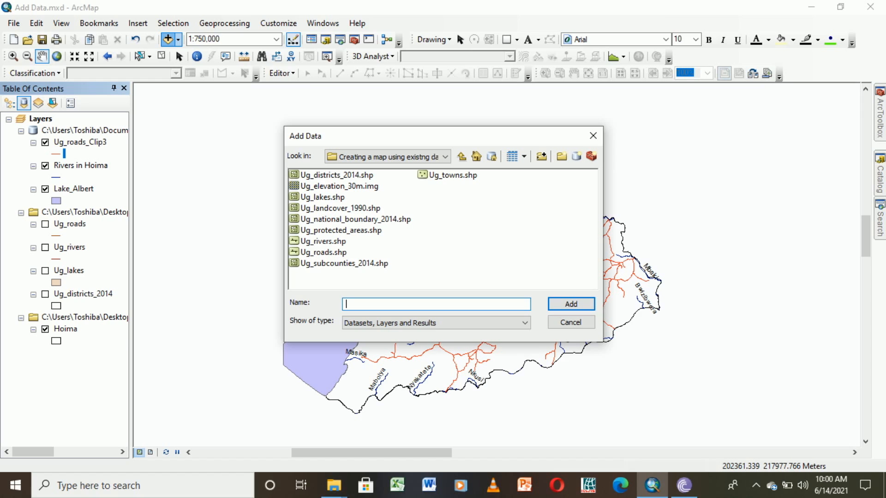
left_click(344, 263)
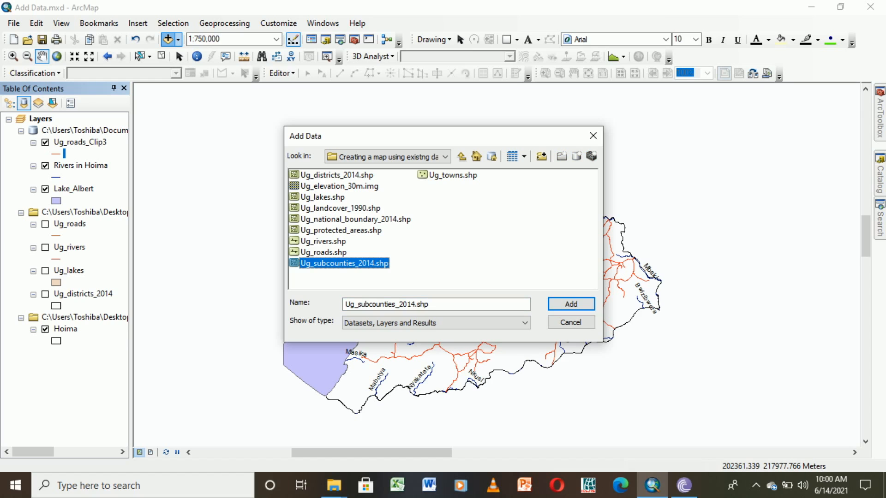
left_click(571, 304)
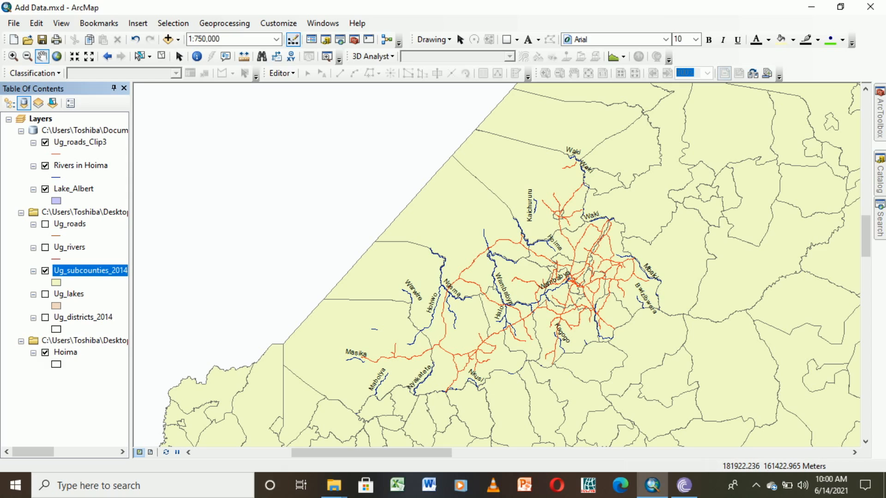
left_click(45, 318)
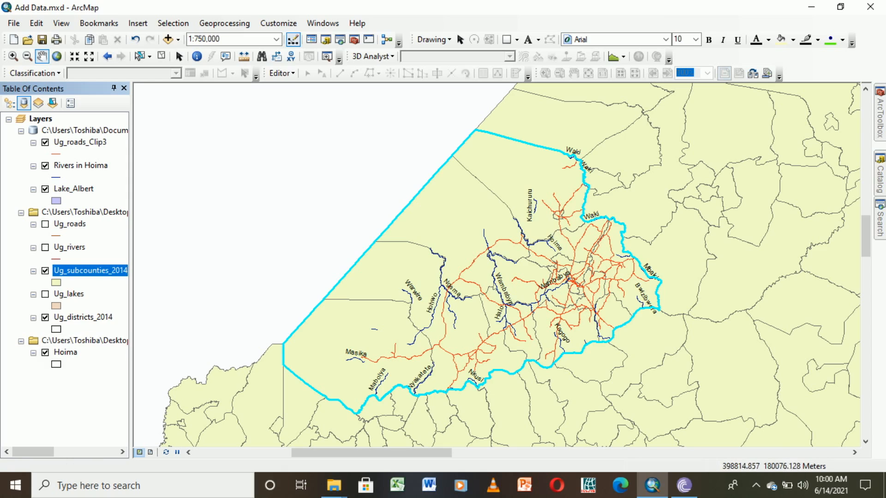
- Clip Ug_subcounties_2014 using Hoima as the clip features and the default output, and hide the original Ug_subcounties_2014 and Ug_districts_2014 layers
left_click(879, 113)
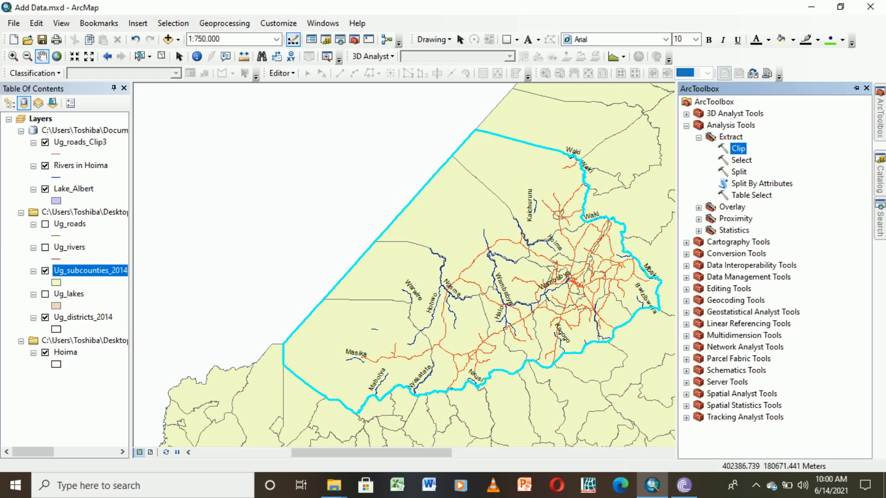
double_click(738, 148)
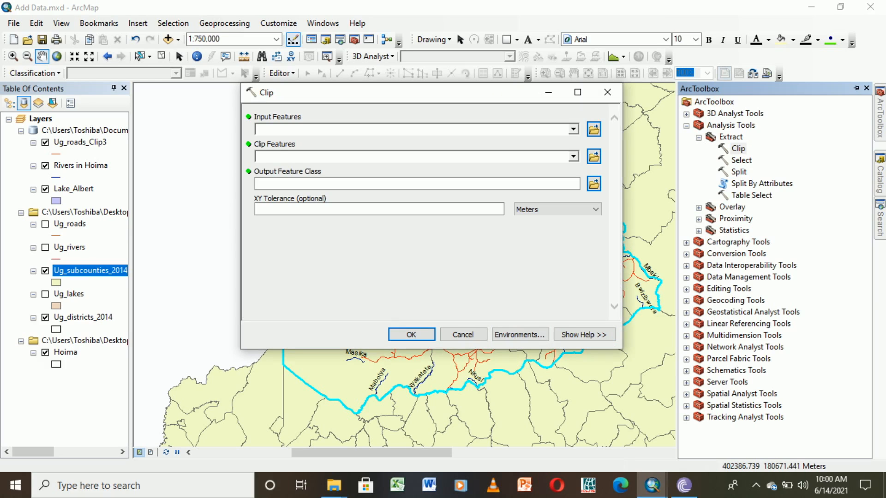
left_click(573, 130)
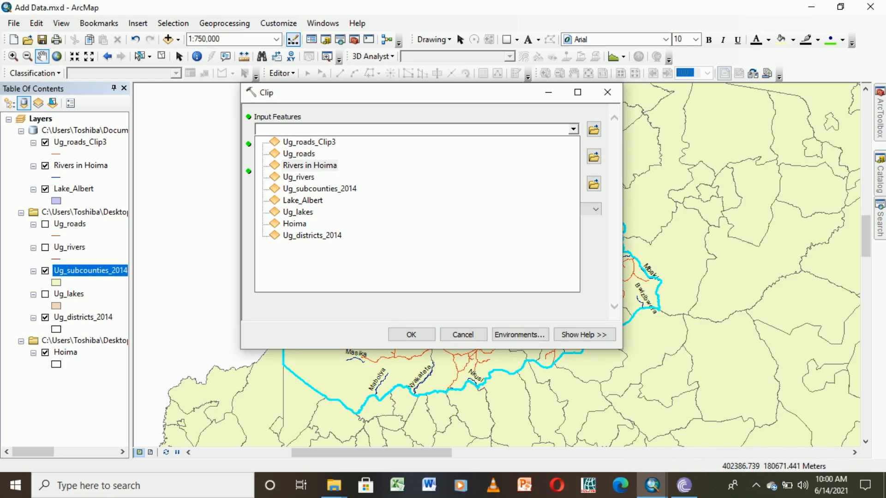
left_click(319, 189)
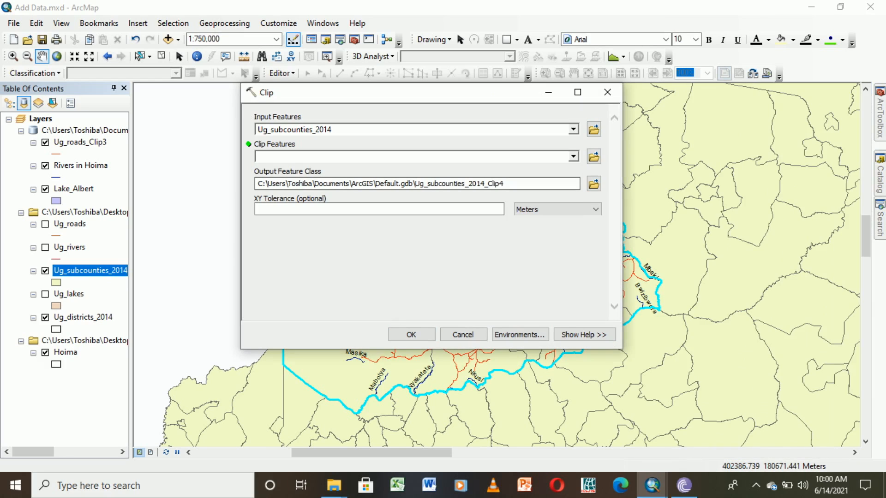
left_click(572, 156)
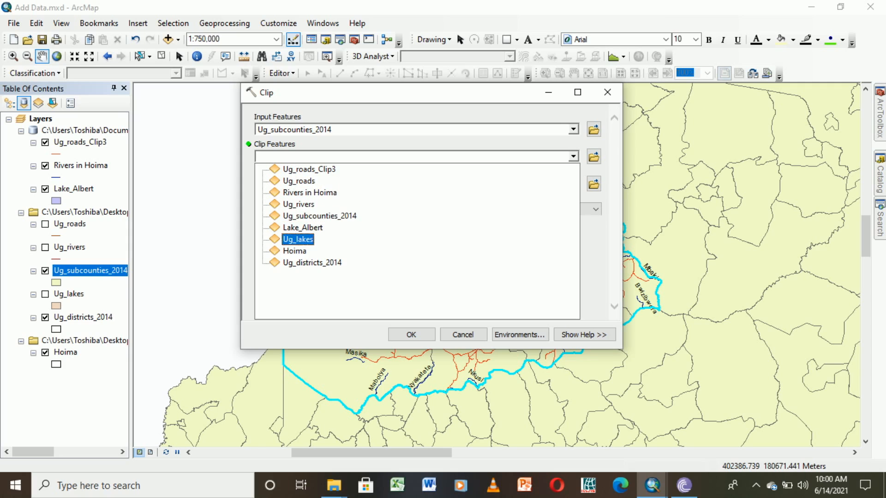
left_click(295, 251)
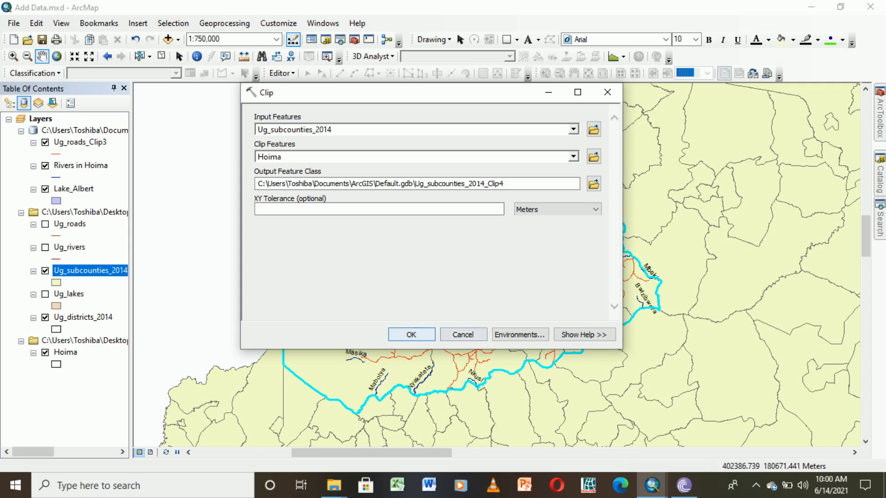
left_click(411, 335)
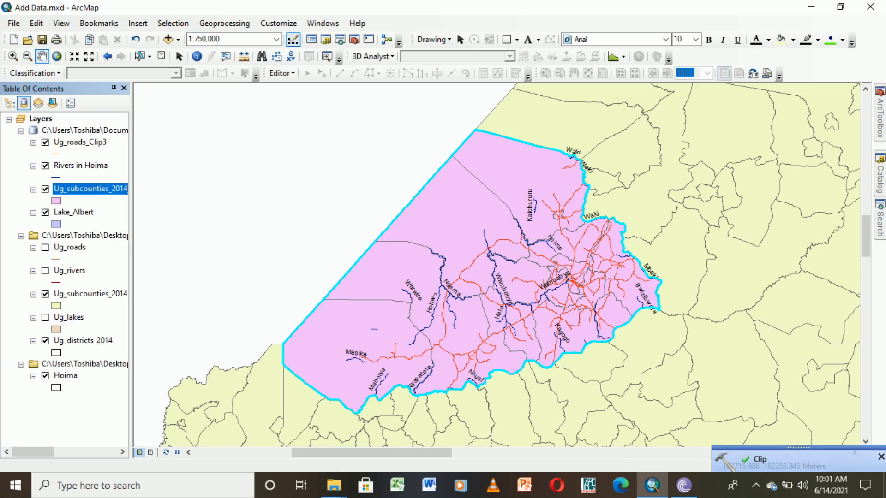
left_click(45, 294)
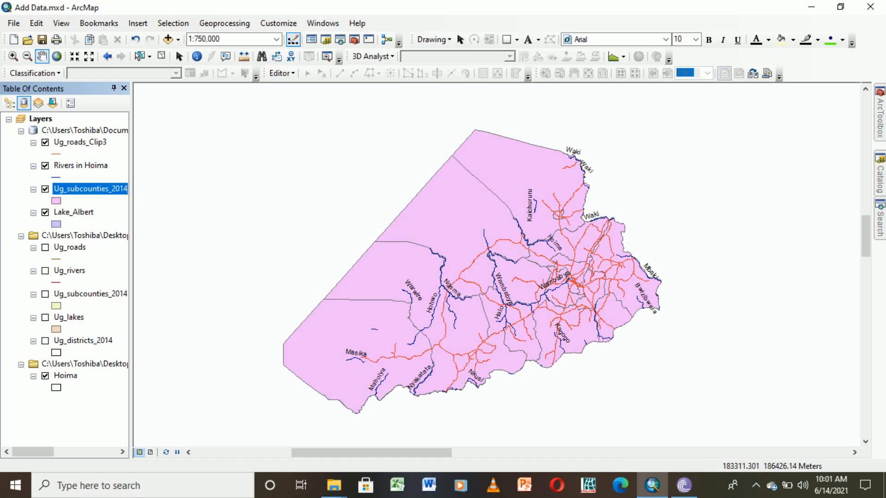
- Examine the attribute table of the clipped subcounties layer for its name fields
right_click(79, 189)
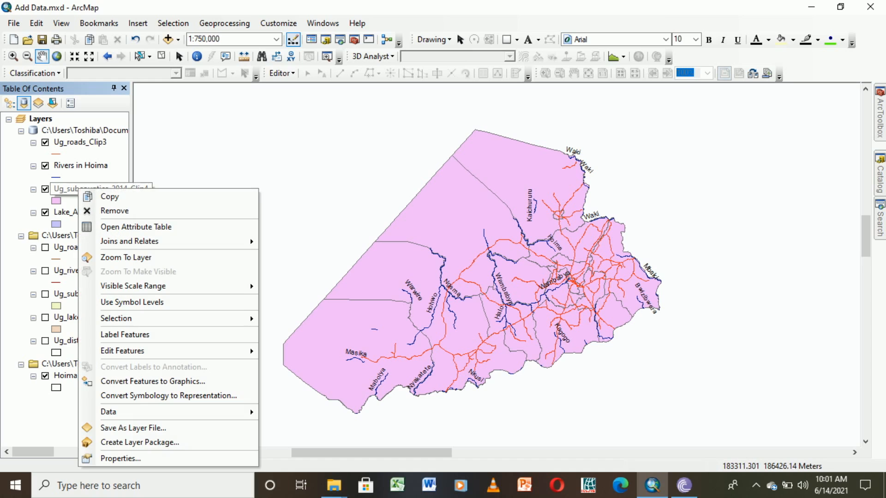
left_click(129, 225)
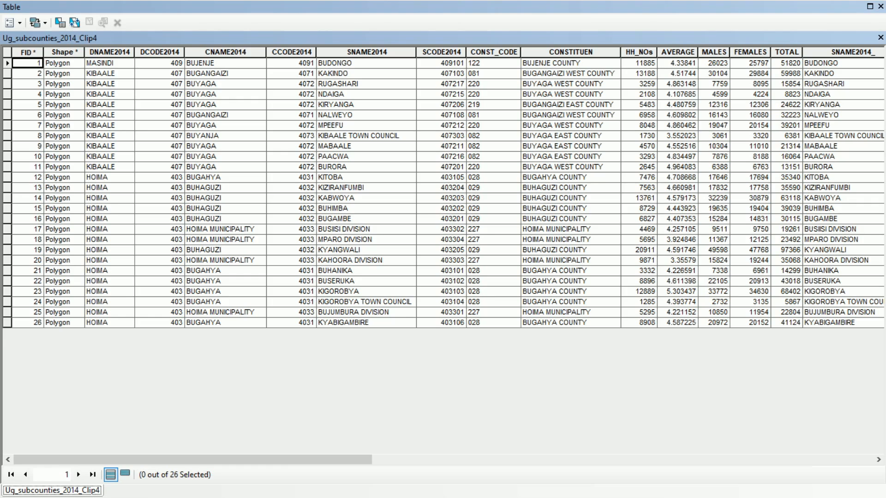
left_click(879, 6)
- Label the clipped subcounties layer using CNAME2014 as the label field
right_click(66, 187)
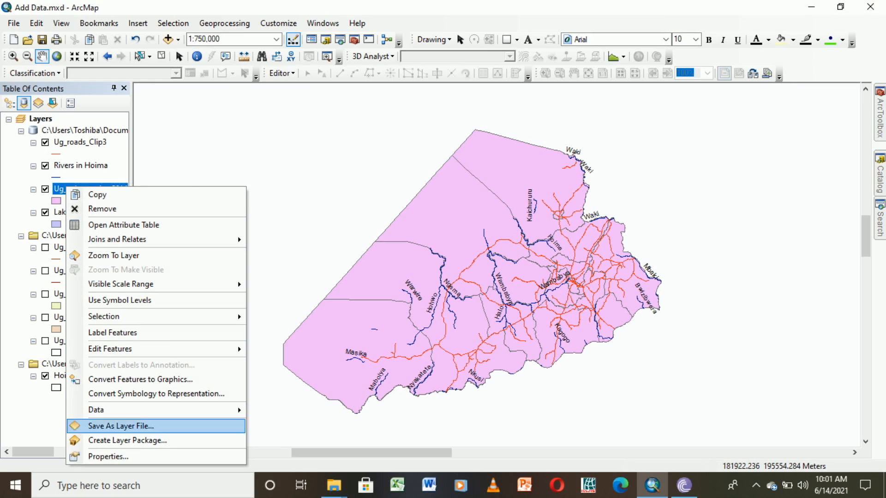
left_click(108, 457)
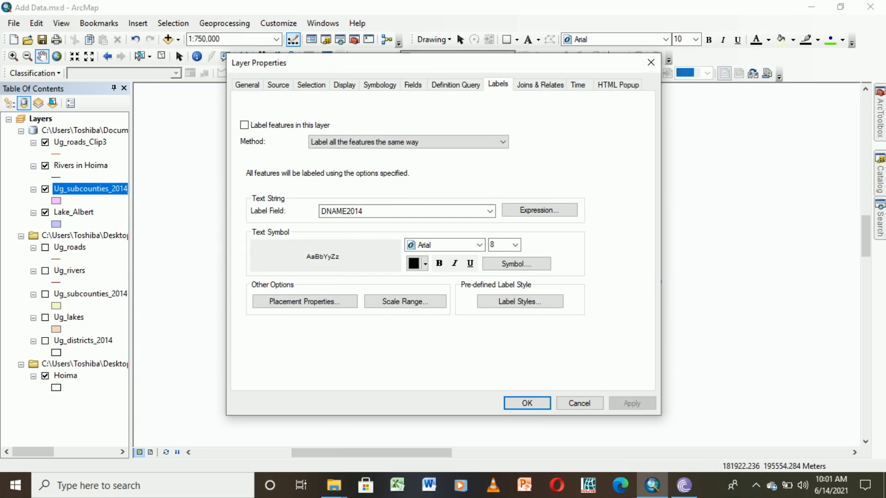
left_click(490, 211)
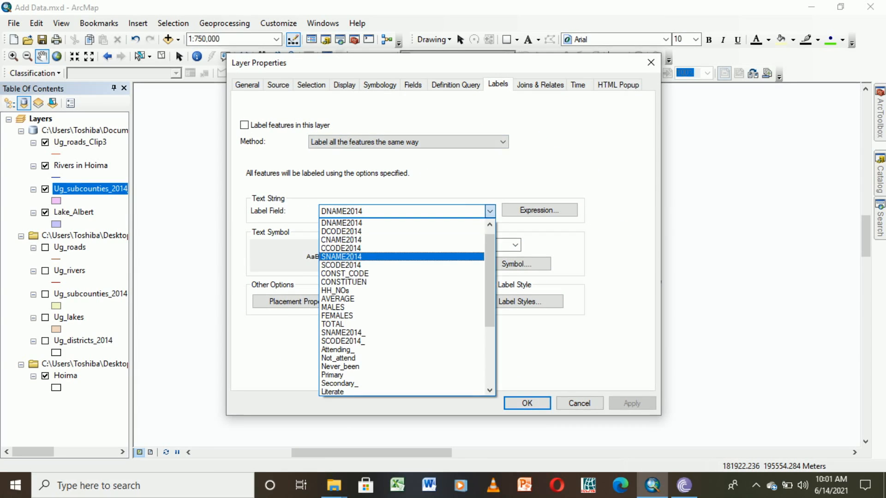
left_click(351, 239)
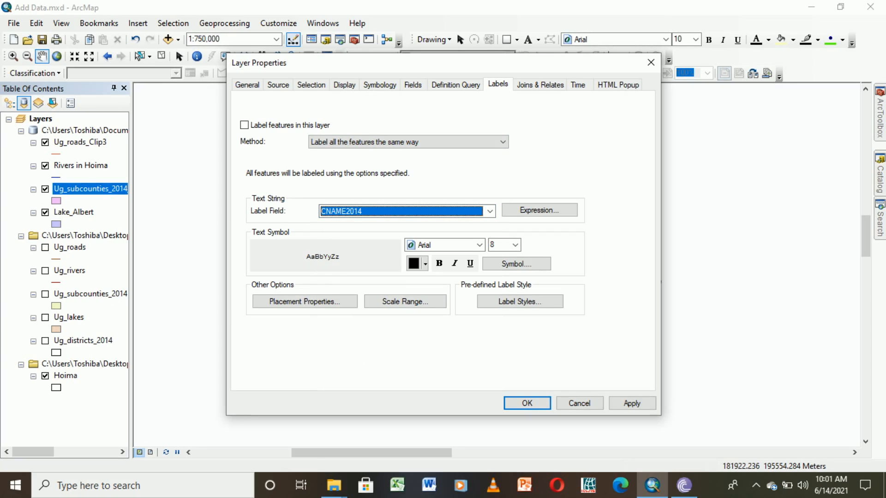
left_click(632, 403)
left_click(527, 403)
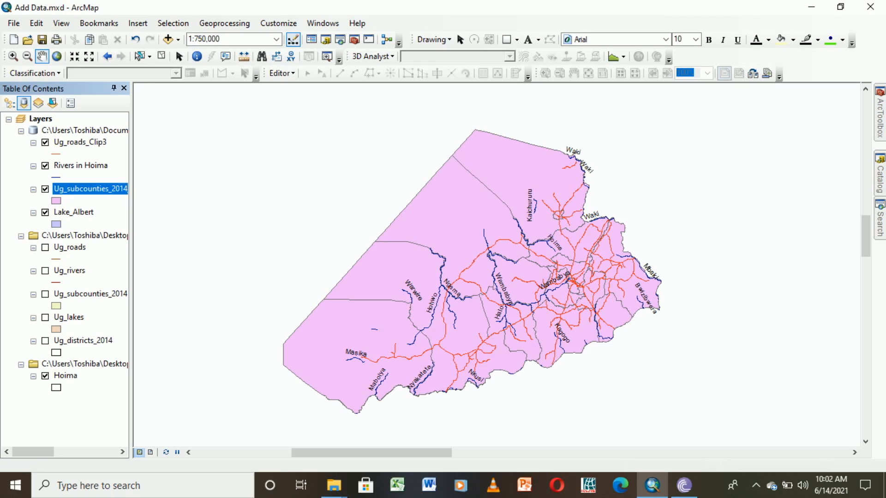
right_click(71, 188)
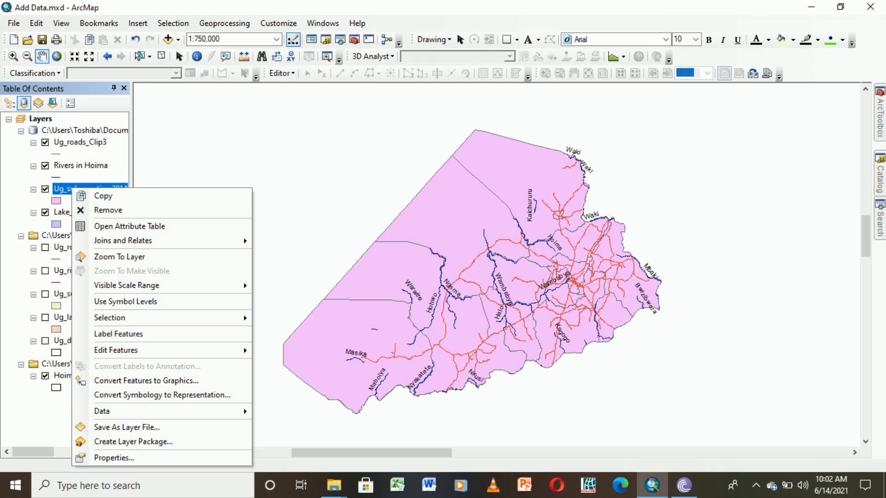
left_click(119, 333)
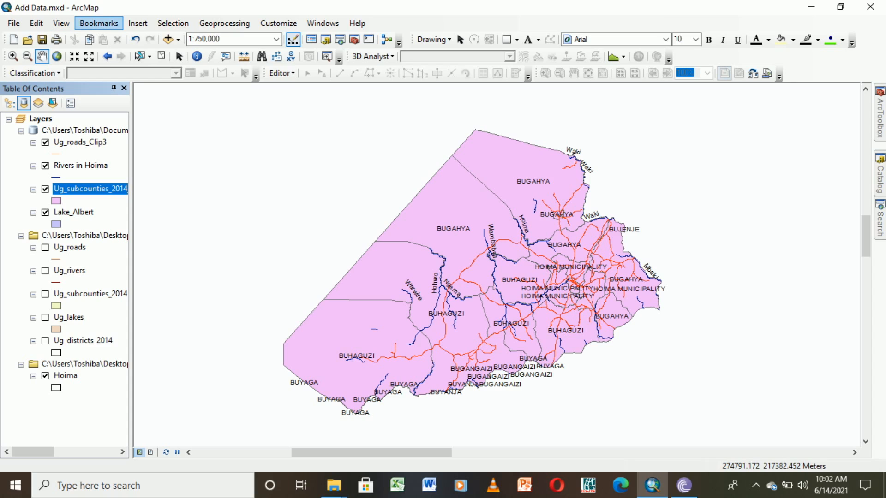
left_click(755, 484)
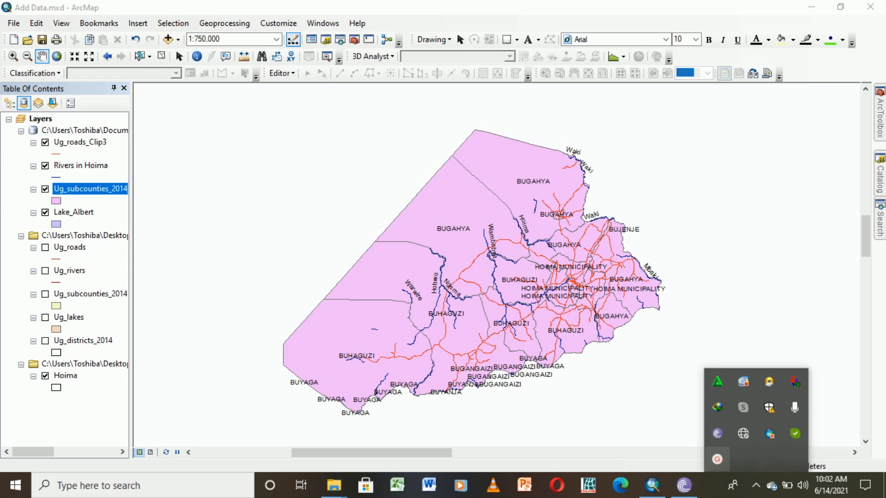
left_click(770, 335)
left_click_drag(221, 188, 523, 260)
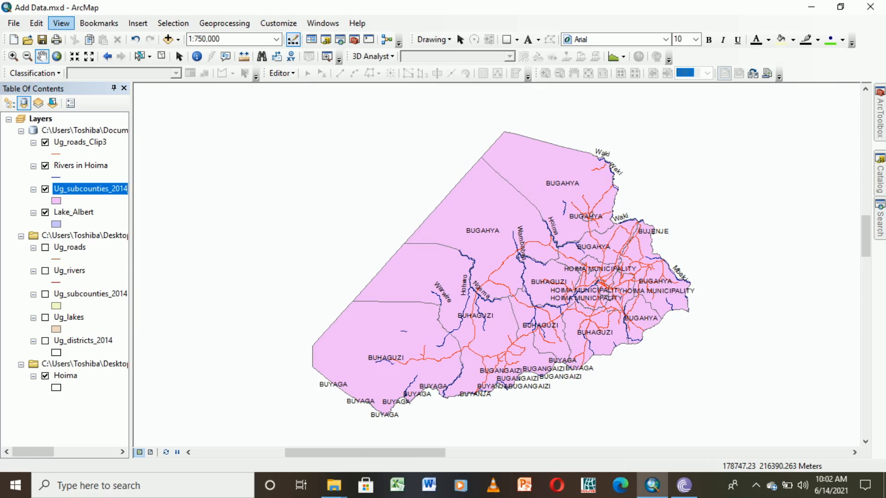
- Switch the map to Layout View and zoom the data frame to the Hoima layer
left_click(61, 23)
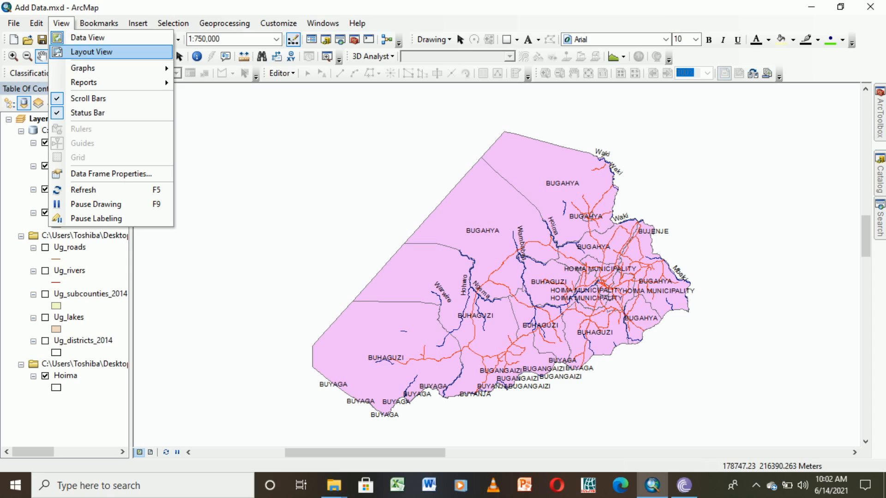
left_click(87, 52)
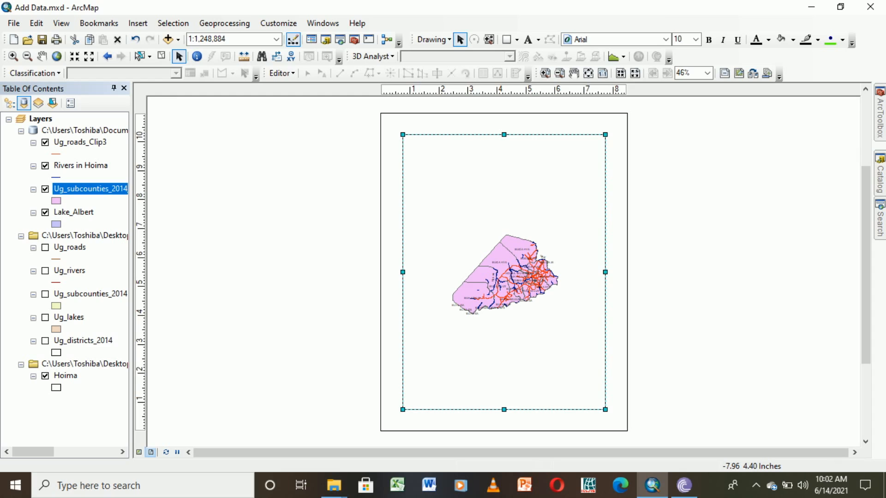
right_click(65, 375)
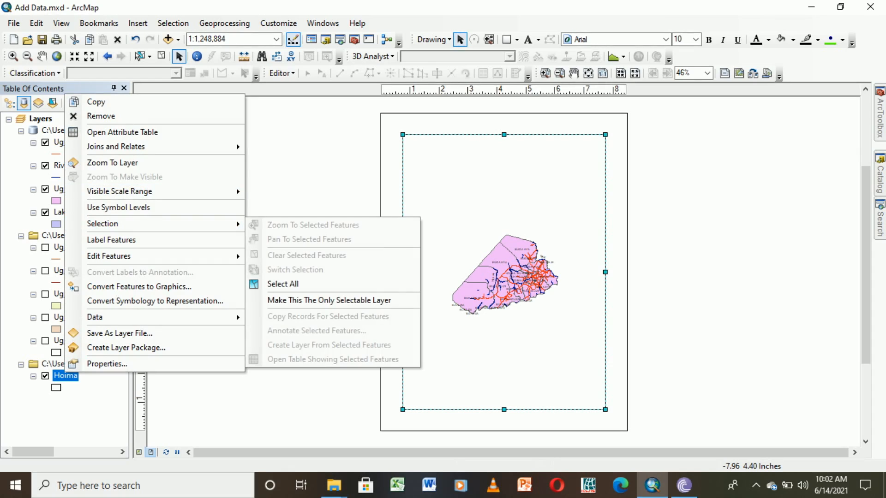
left_click(112, 162)
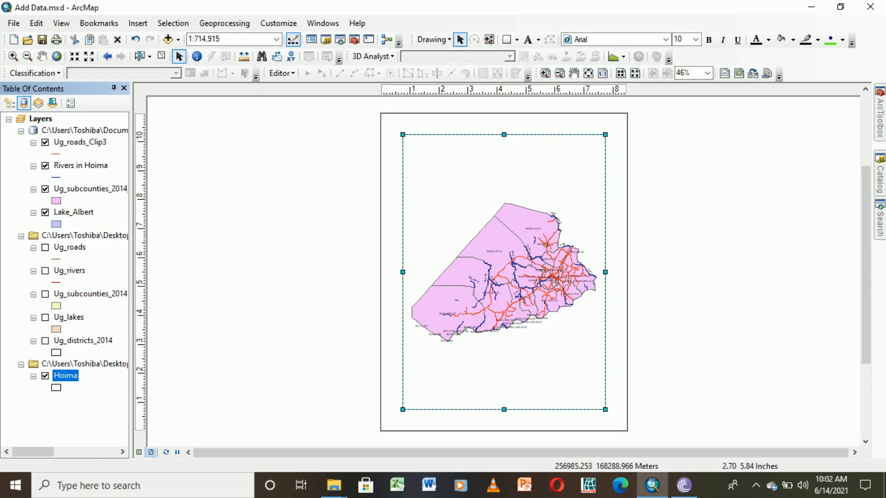
left_click(42, 56)
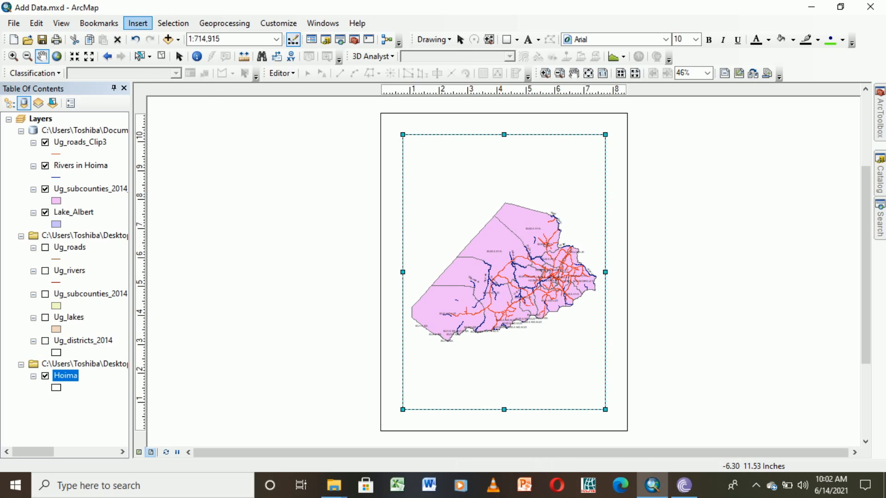
- Insert dynamic Author text above the district map in the layout and delete it
left_click(137, 23)
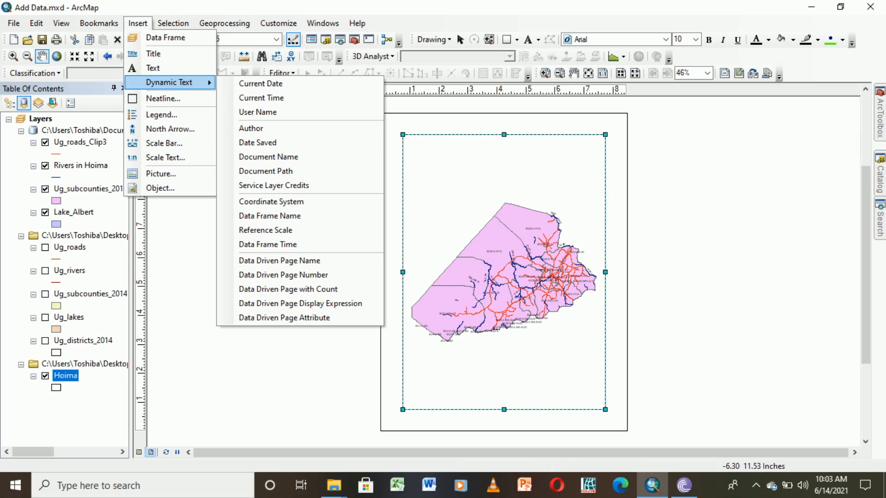
left_click(251, 128)
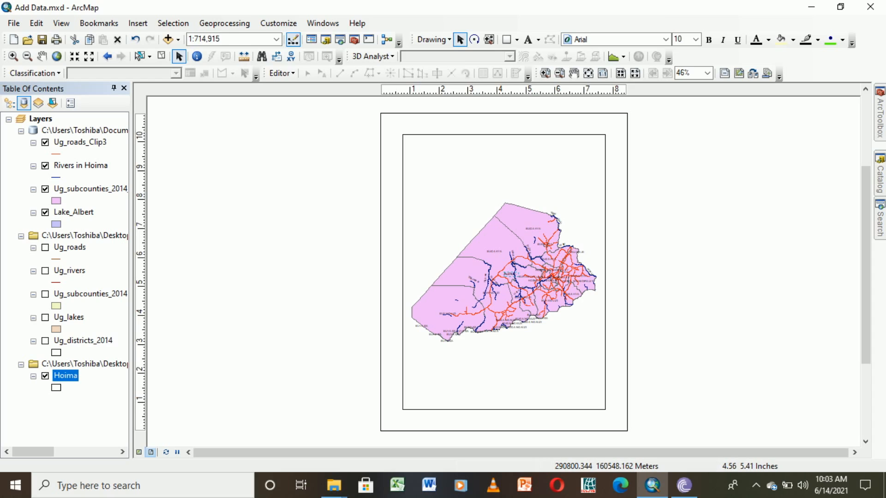
left_click_drag(512, 274, 492, 168)
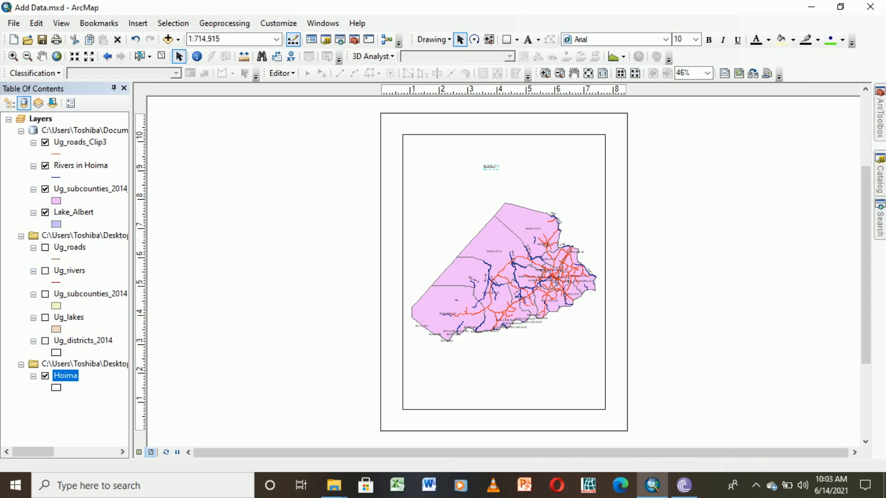
right_click(492, 168)
left_click(526, 234)
left_click(137, 23)
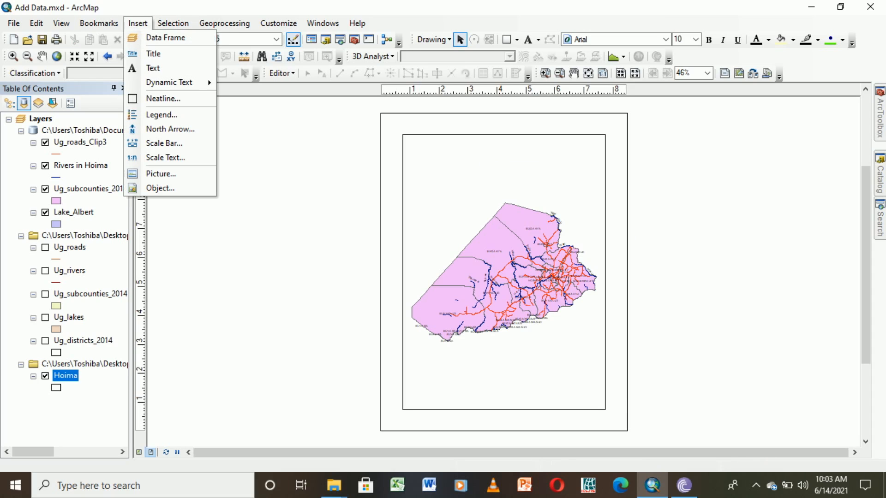
left_click(159, 115)
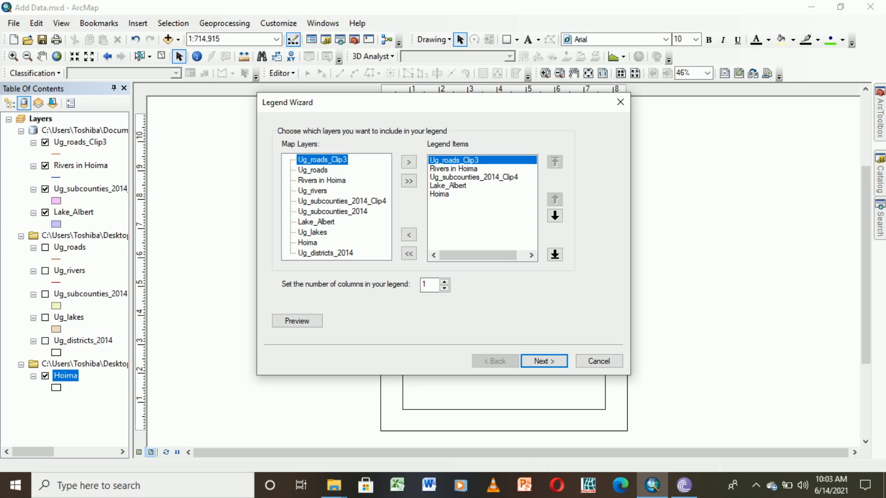
left_click(620, 102)
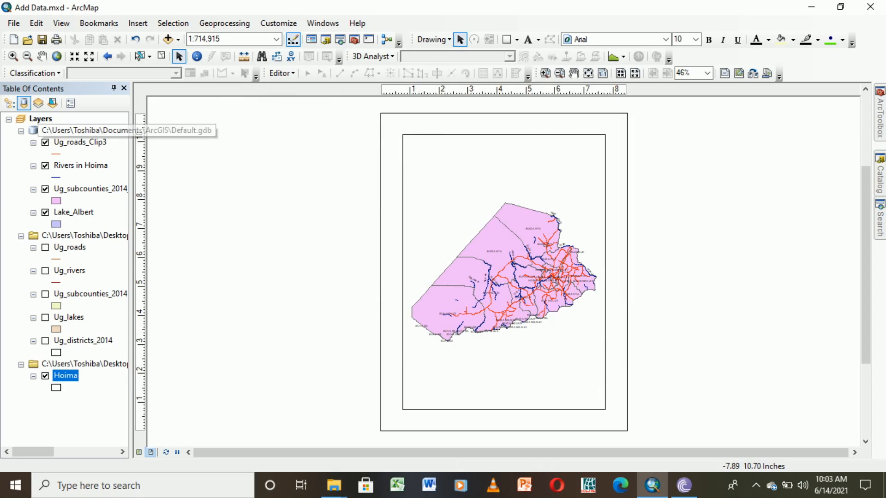
- Rename the Ug_roads_Clip3 layer as Hoima_Roads
left_click(79, 142)
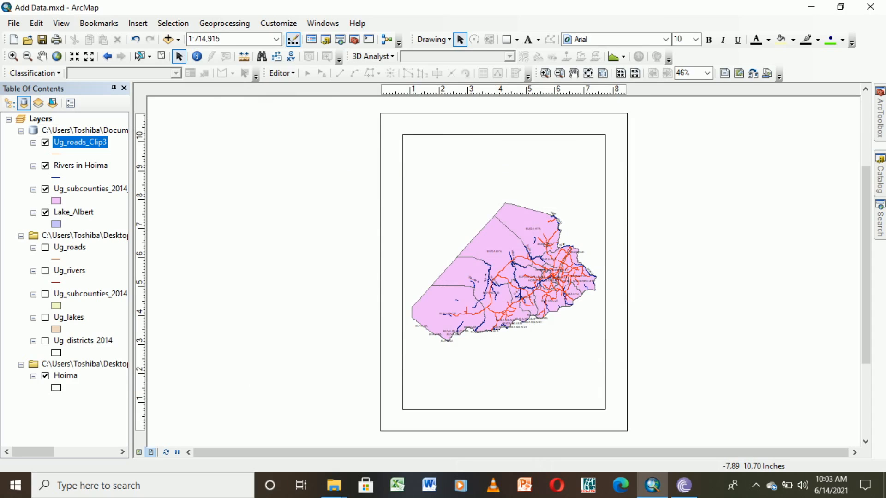
left_click(80, 142)
type("Hoima")
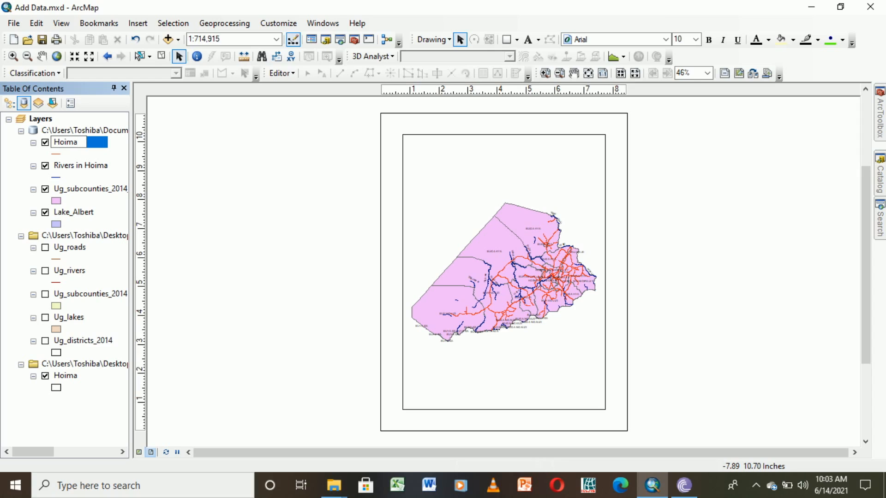
type("_Roads")
key("Return")
- Rename the Ug_subcounties_2014_Clip4 layer as Hoima_Sub_Counties
left_click(90, 188)
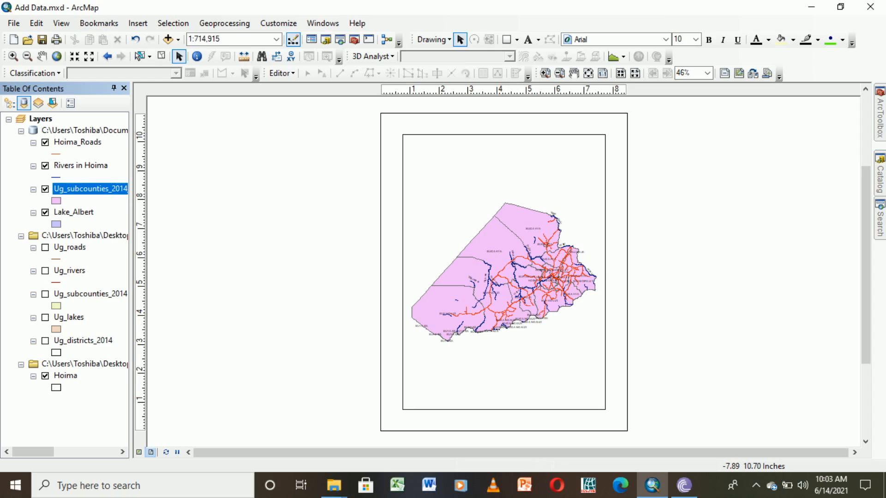
key("F2")
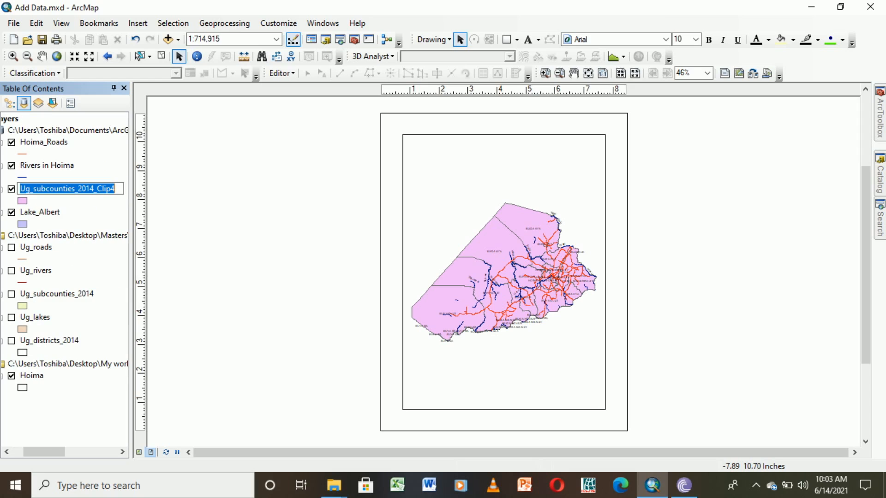
type("Hoima_Sub_COunties")
left_click(79, 188)
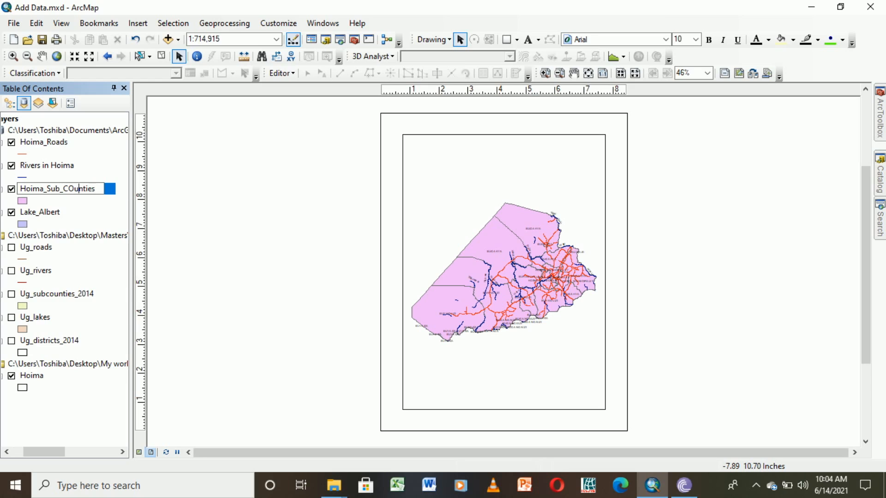
key("Left")
key("BackSpace")
type("o")
key("Return")
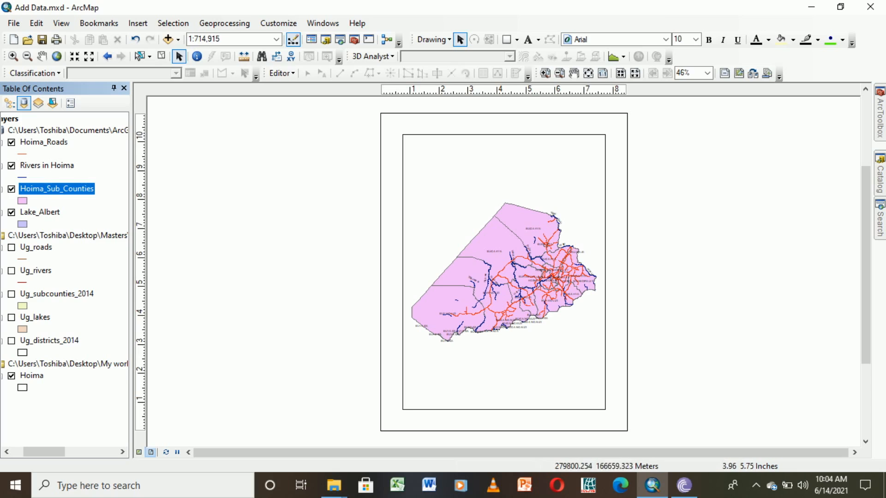
- Apply the Lake fill symbol to the Lake_Albert layer and turn the layer off
left_click(30, 224)
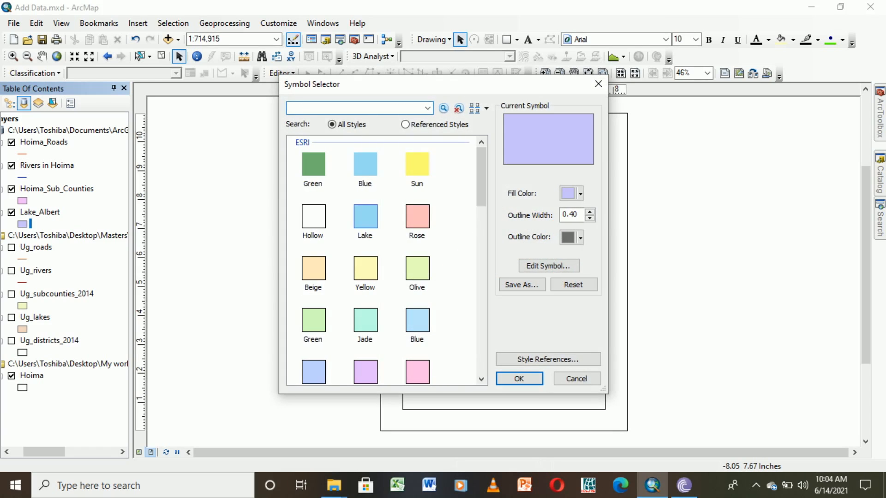
left_click(365, 216)
left_click(519, 378)
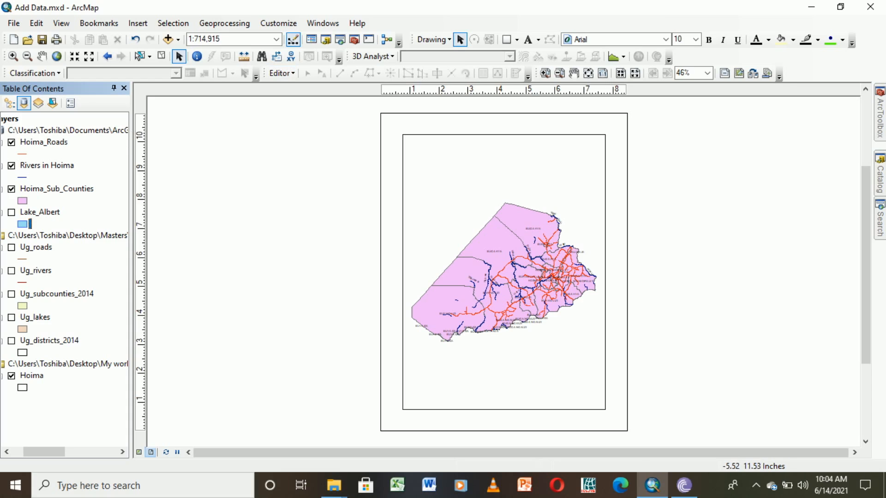
- Start a new legend for the layout and move Hoima to the top of its legend items
left_click(137, 23)
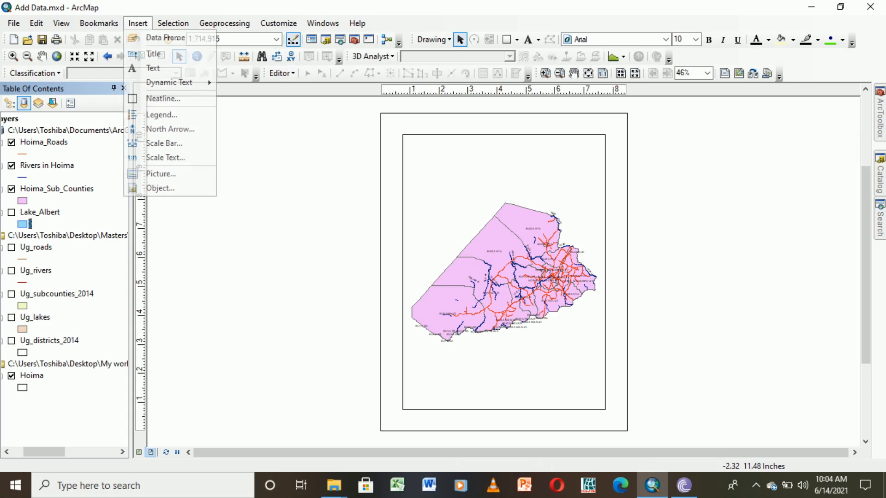
left_click(157, 115)
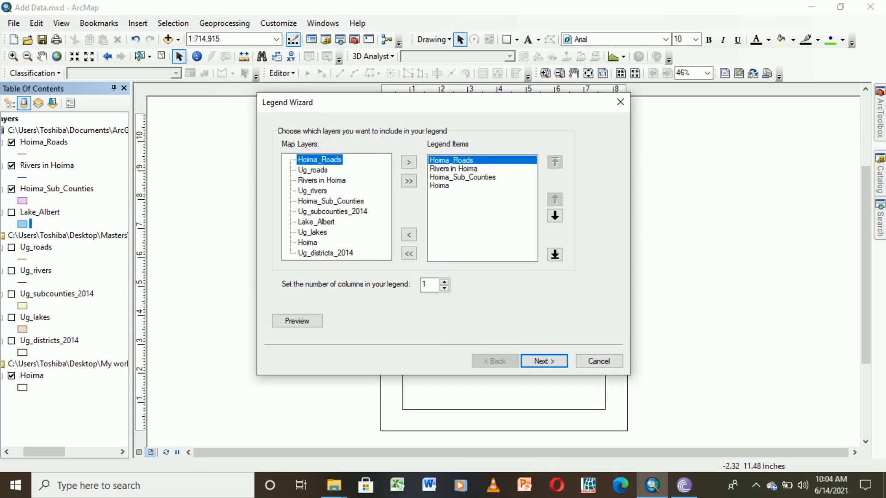
left_click(439, 186)
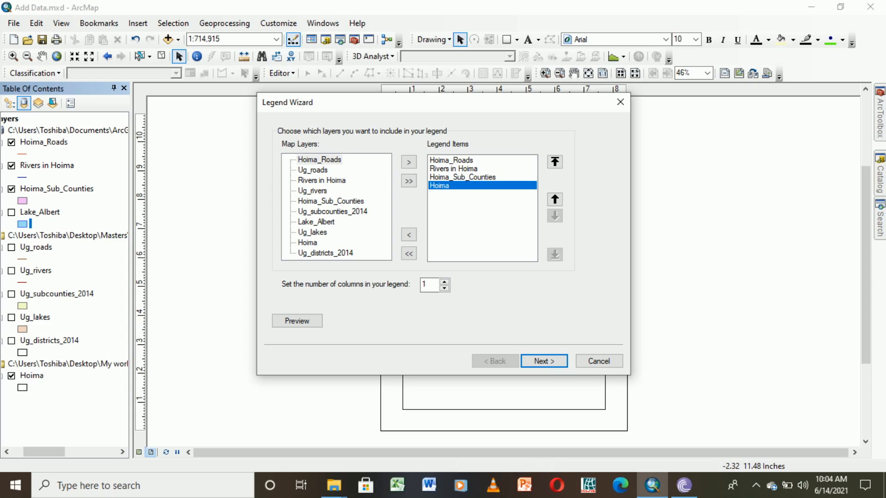
left_click(554, 162)
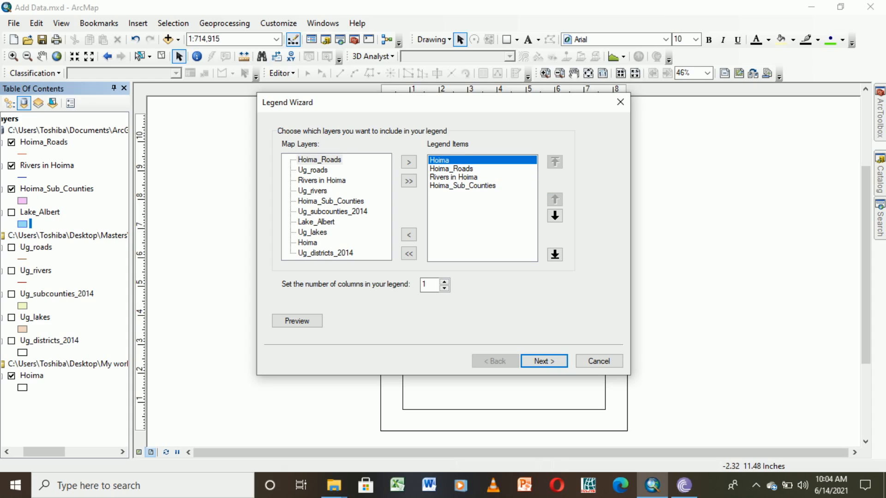
- Keep the default legend title settings and give the legend frame a 2.5 Point border
left_click(543, 361)
left_click(543, 361)
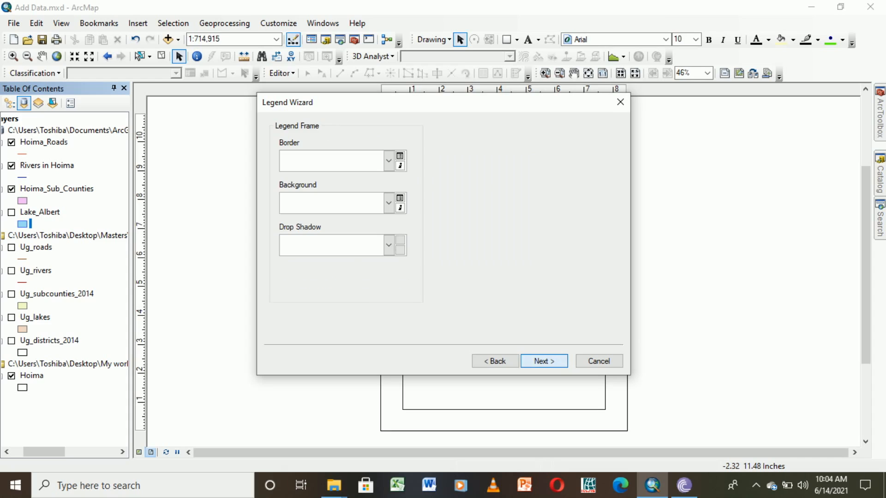
left_click(544, 360)
left_click(495, 361)
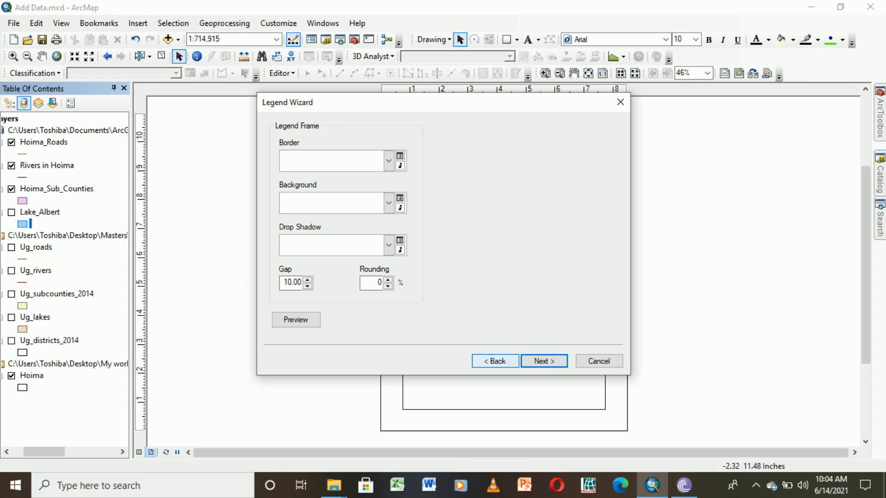
left_click(389, 160)
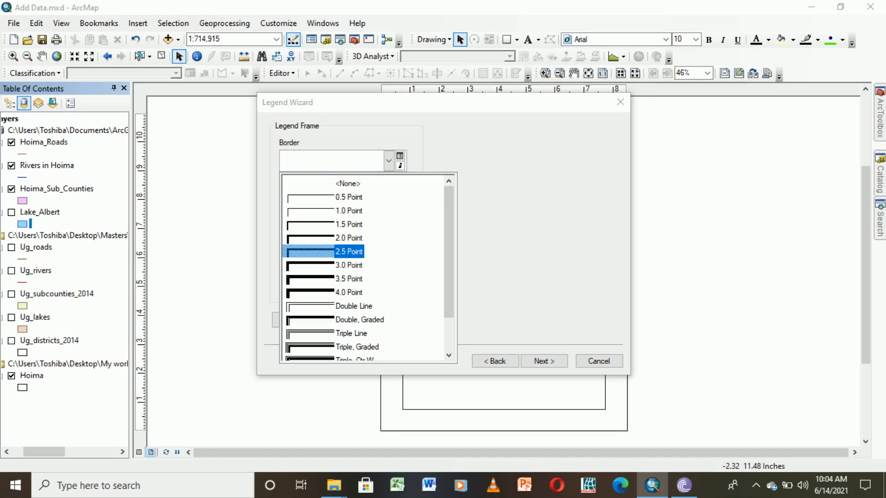
left_click(349, 252)
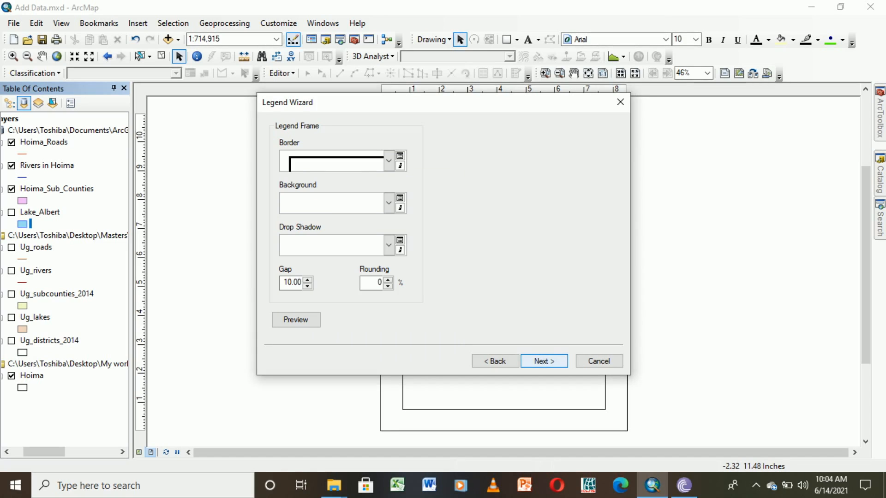
- Finish the legend with default patches and spacing, and place it below the southwestern end of the district map
left_click(544, 361)
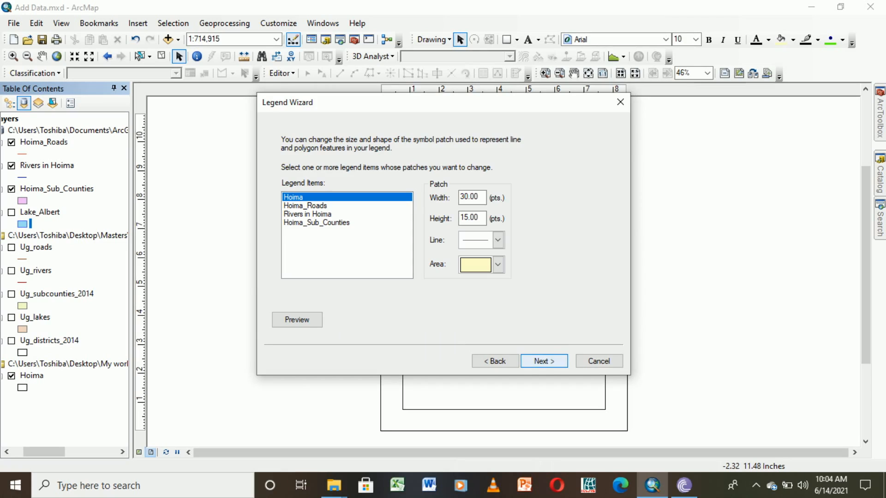
left_click(544, 360)
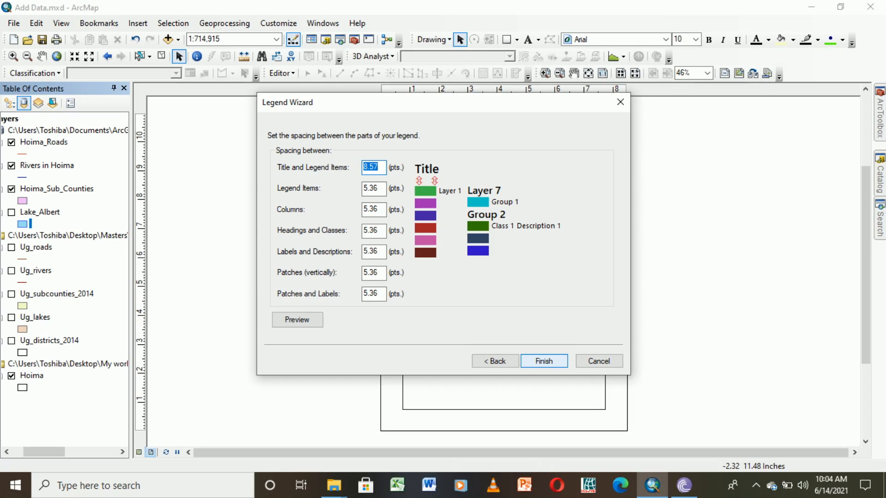
left_click(544, 361)
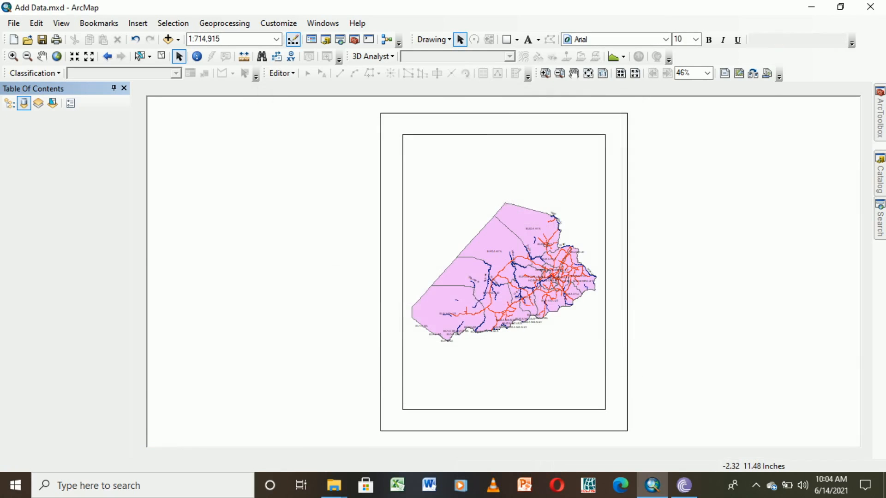
left_click_drag(446, 282, 445, 358)
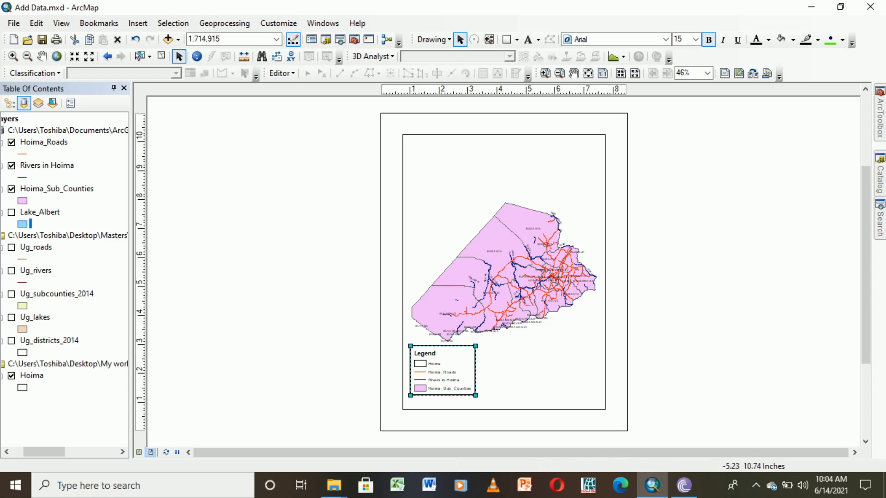
- Insert the ESRI North 5 north arrow and place it in the empty area northwest of the district map
left_click(138, 23)
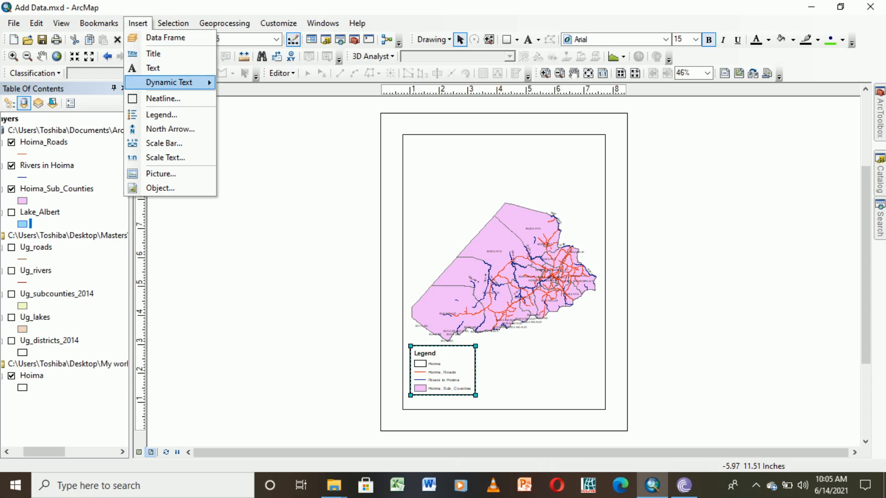
left_click(170, 129)
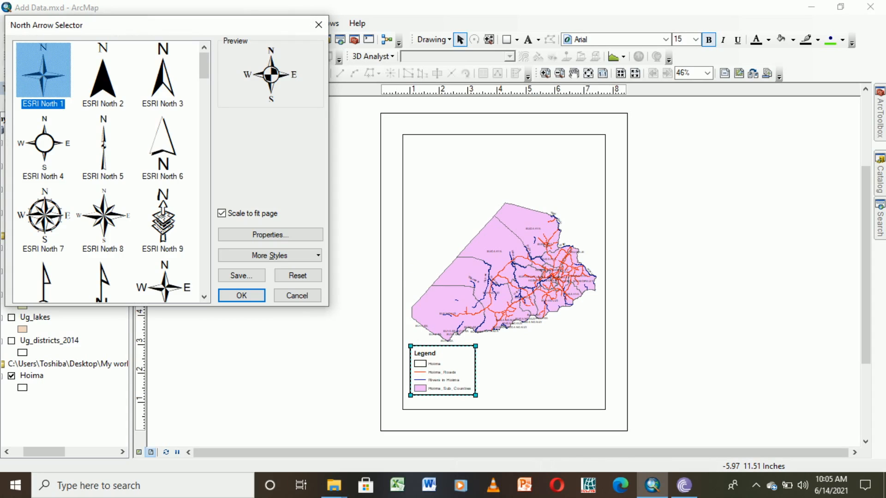
left_click(103, 144)
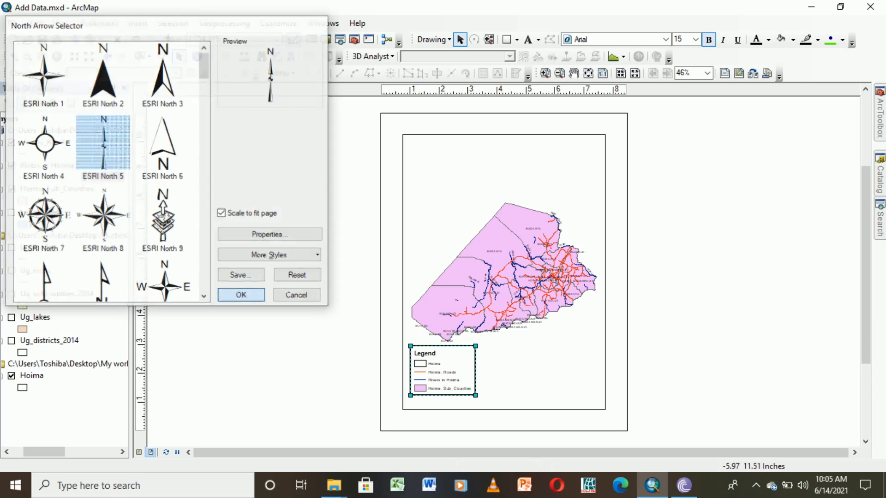
left_click(241, 295)
left_click_drag(416, 304, 429, 243)
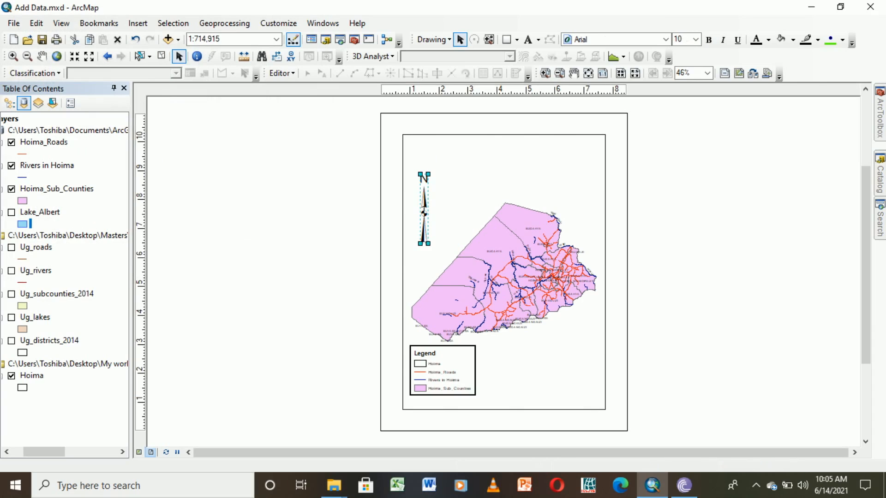
left_click(443, 170)
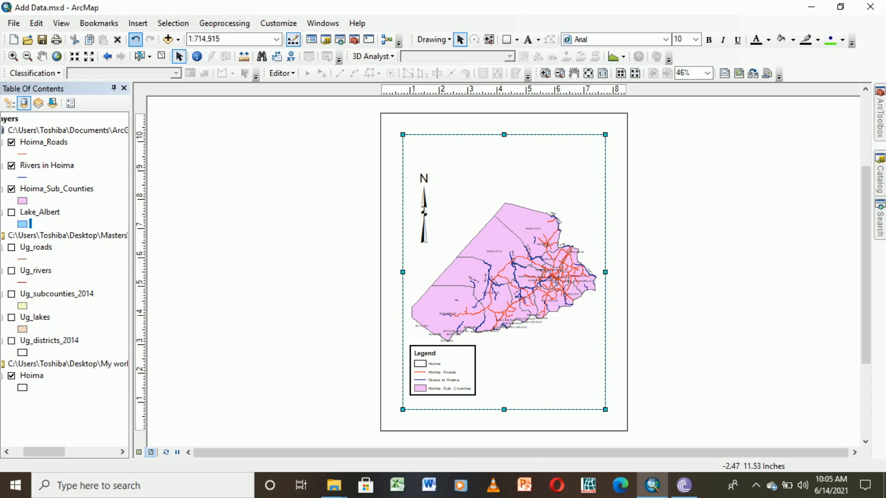
- Insert a Double Alternating Scale Bar 2 and place it below the district map, beside the legend
left_click(137, 23)
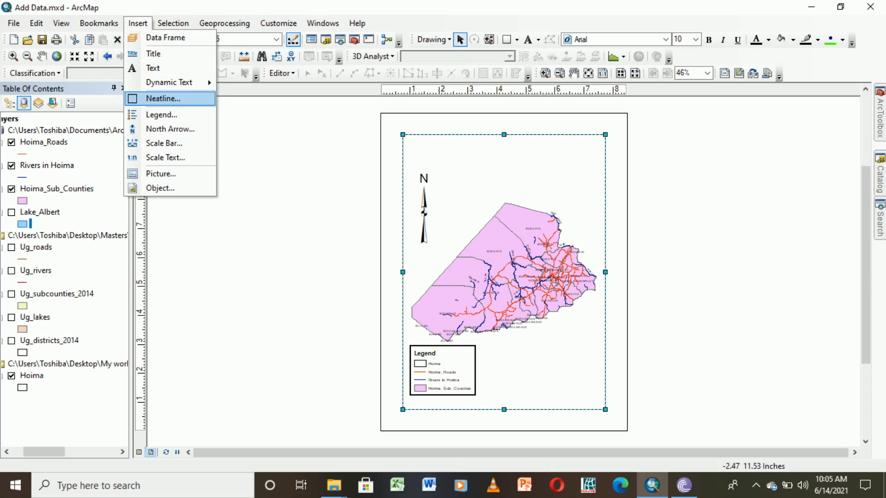
left_click(163, 143)
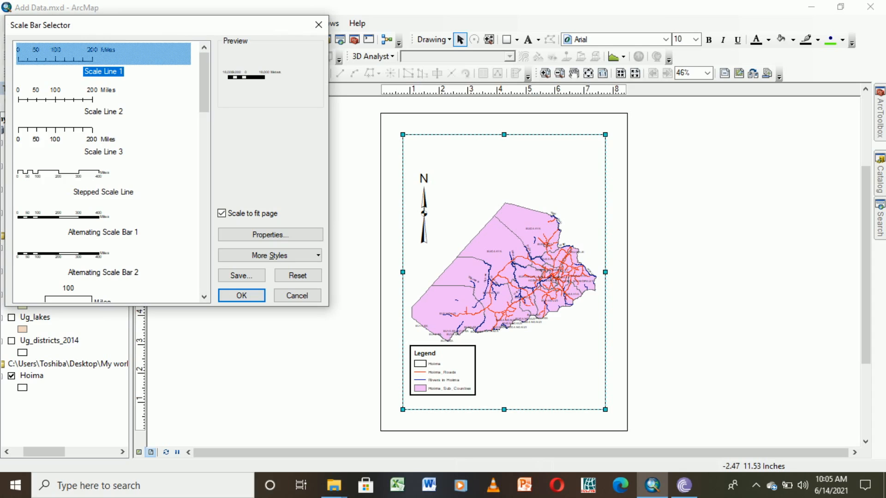
scroll(106, 171, "down", 3)
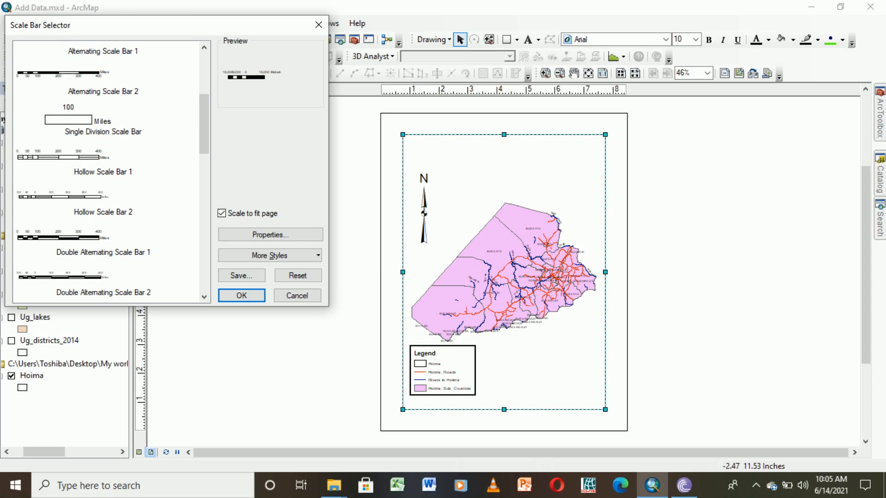
scroll(107, 171, "down", 3)
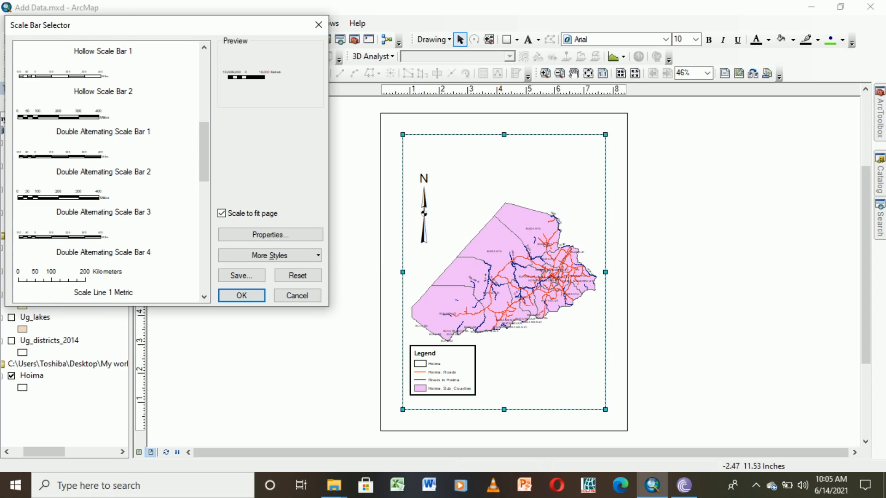
left_click(103, 156)
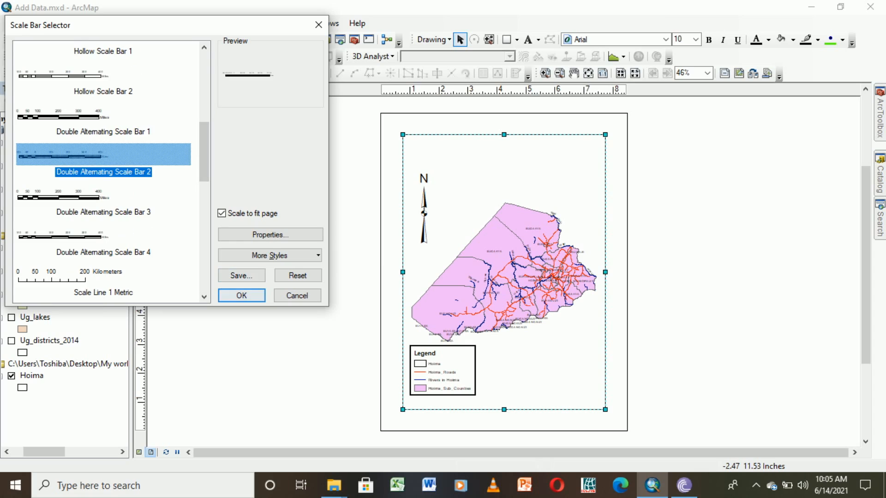
left_click(241, 295)
left_click_drag(481, 283, 531, 354)
left_click(537, 368)
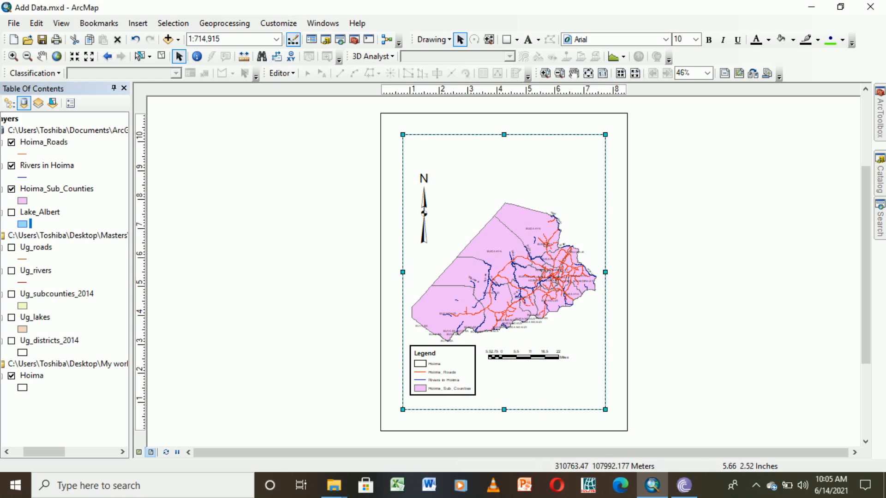
- Widen the scale bar beside the legend until its scale extends to 30 miles
left_click(572, 353)
left_click_drag(582, 354, 596, 353)
left_click(558, 368)
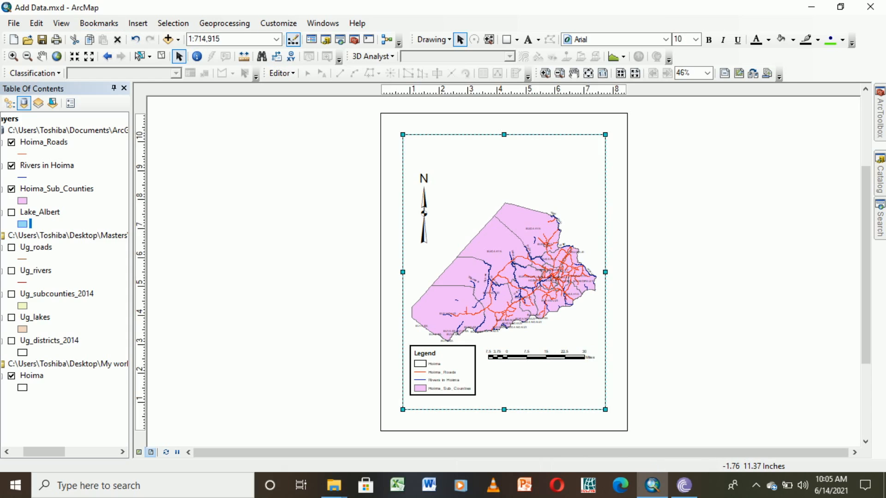
- Insert the map title MAP OF HOIMA AND ITS SUB_COUNTIES into the layout
left_click(138, 23)
left_click(152, 52)
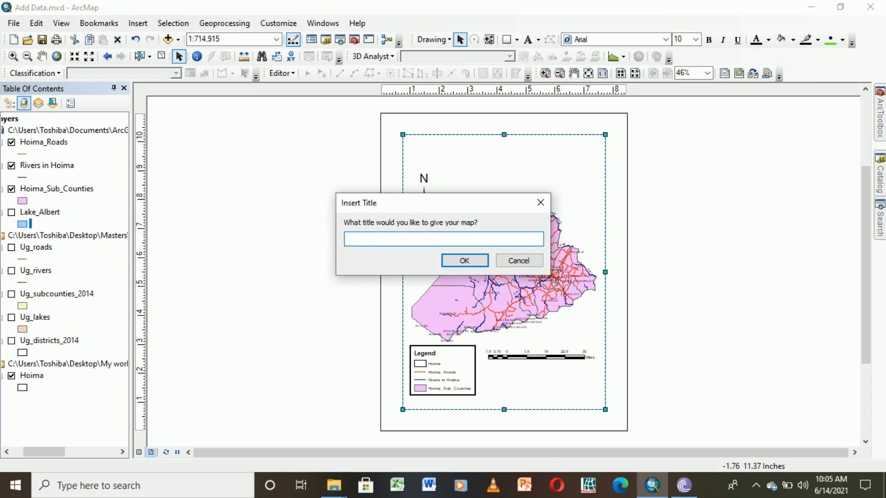
type("MAP OF HOIMA AND UITS SUB")
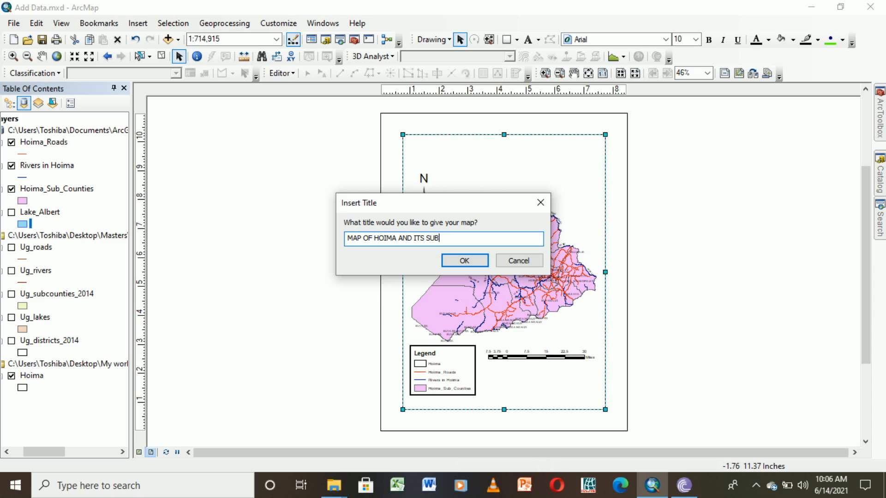
type("_COUNTIES")
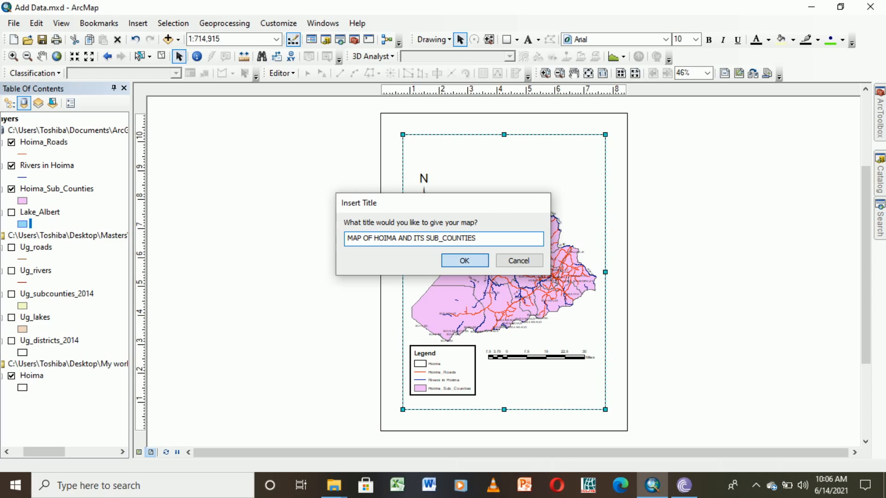
left_click(465, 261)
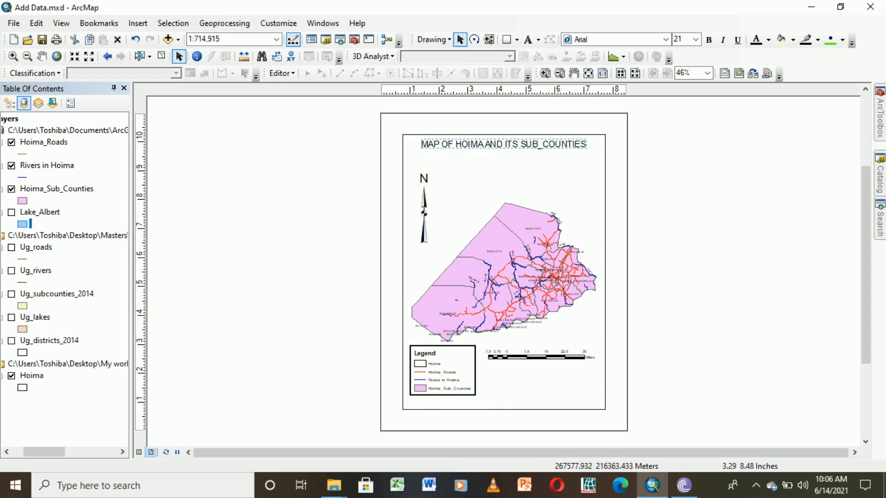
- Make the map title MAP OF HOIMA AND ITS SUB_COUNTIES bold through its text symbol
double_click(499, 145)
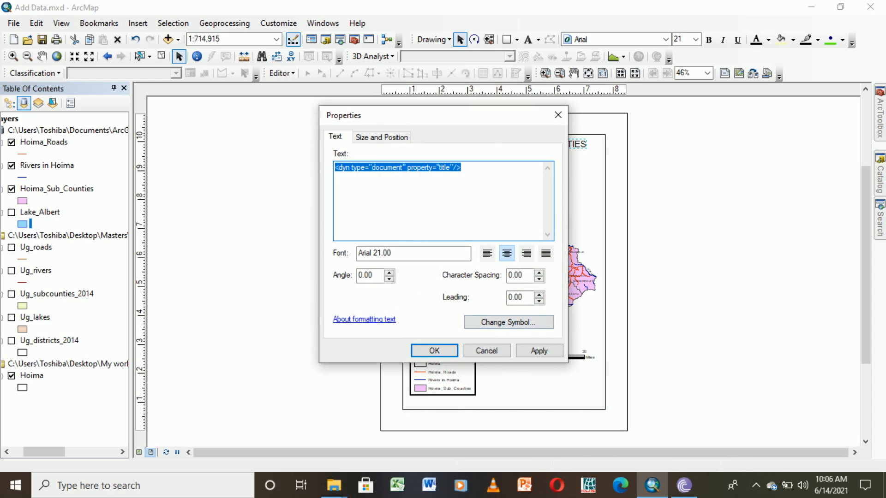
left_click(508, 322)
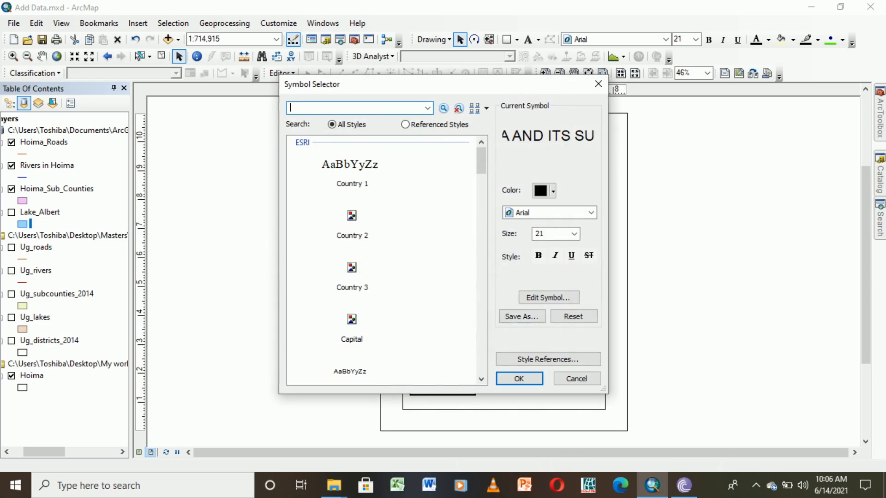
left_click(538, 255)
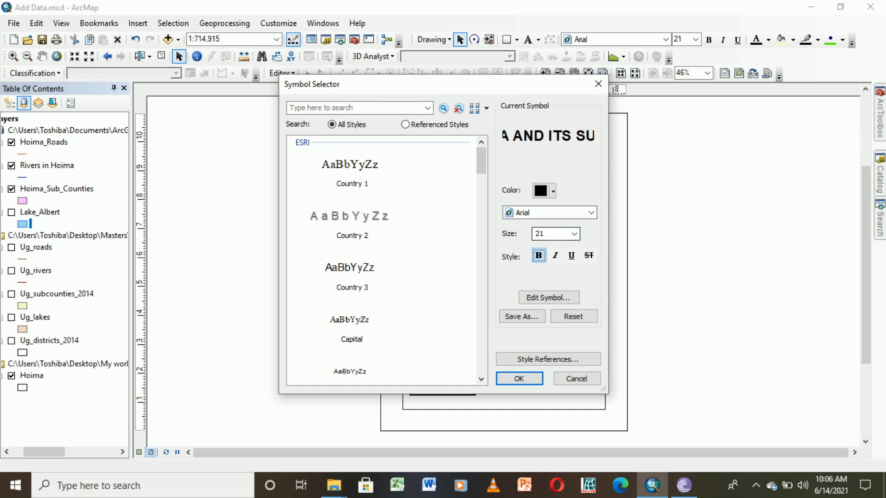
left_click(519, 378)
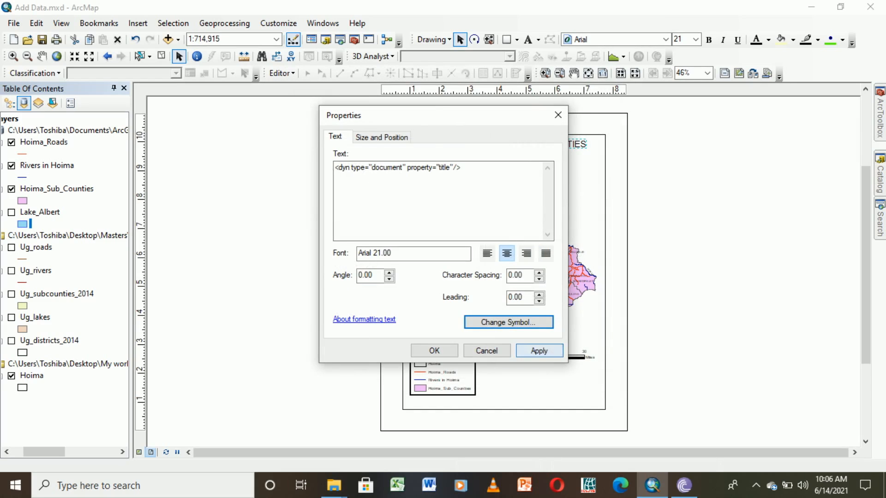
left_click(539, 350)
left_click(435, 350)
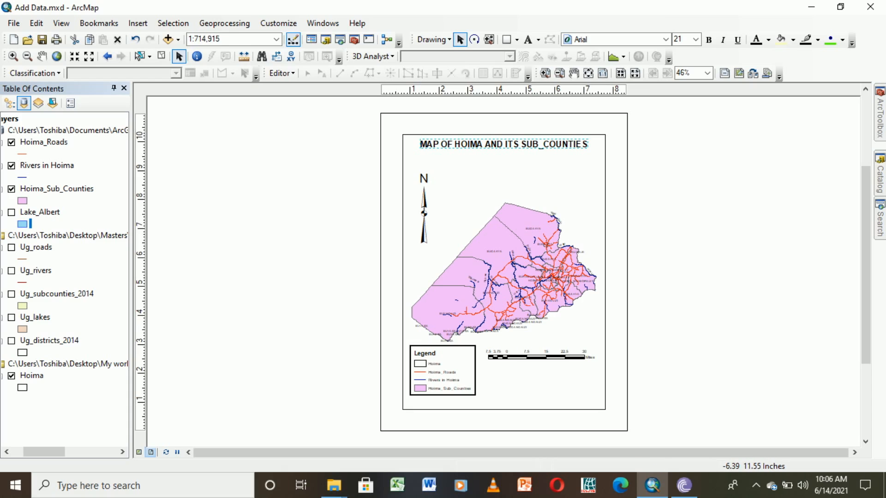
- Enter the author's name in the map document properties
left_click(14, 23)
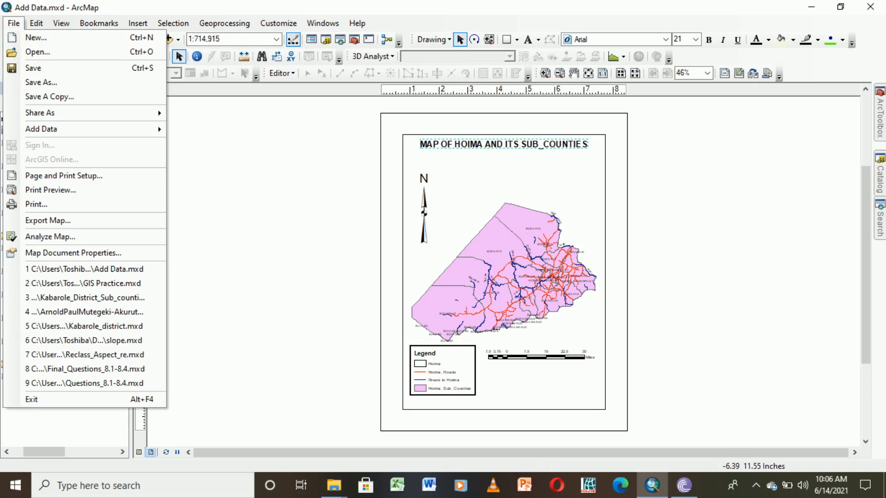
left_click(73, 253)
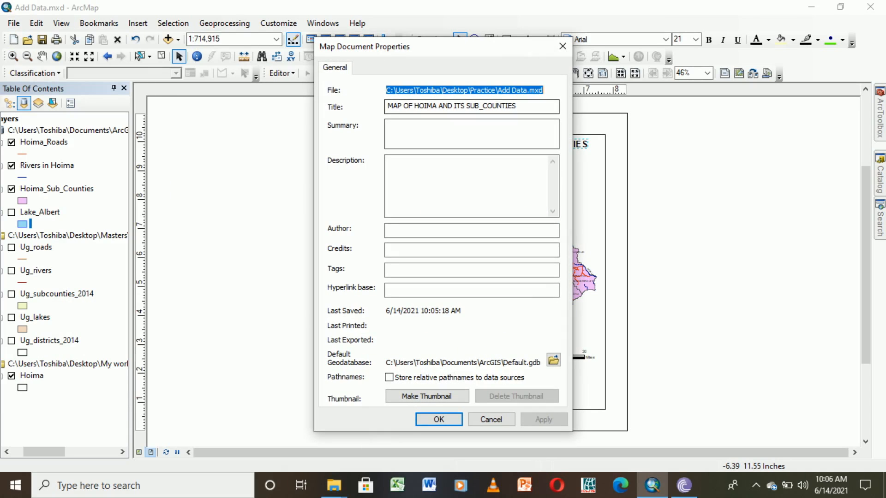
left_click(471, 230)
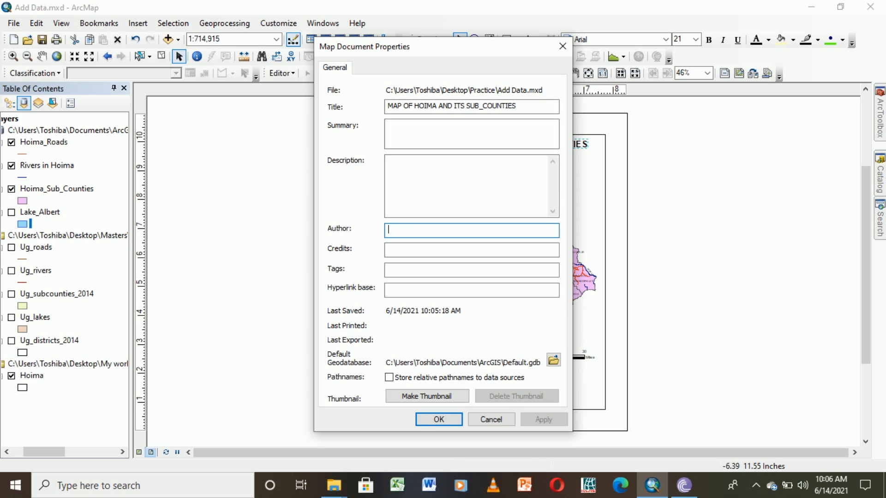
type("Arnol")
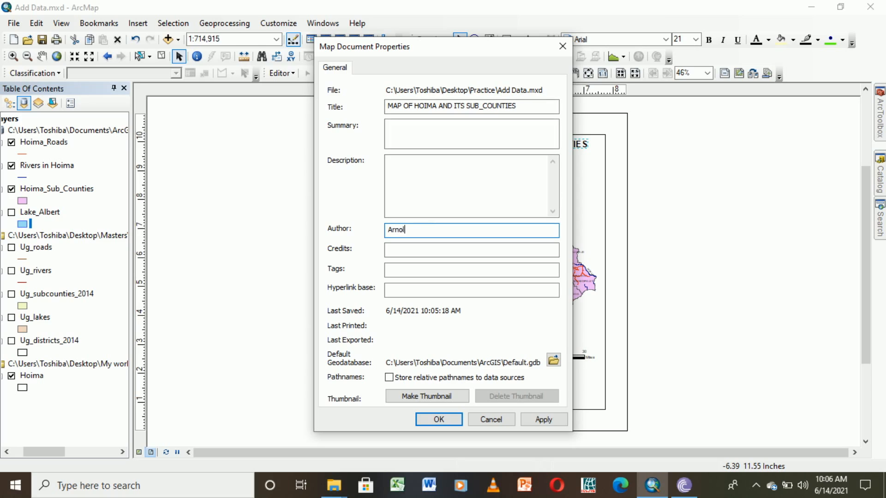
type("dPaul M")
left_click(553, 360)
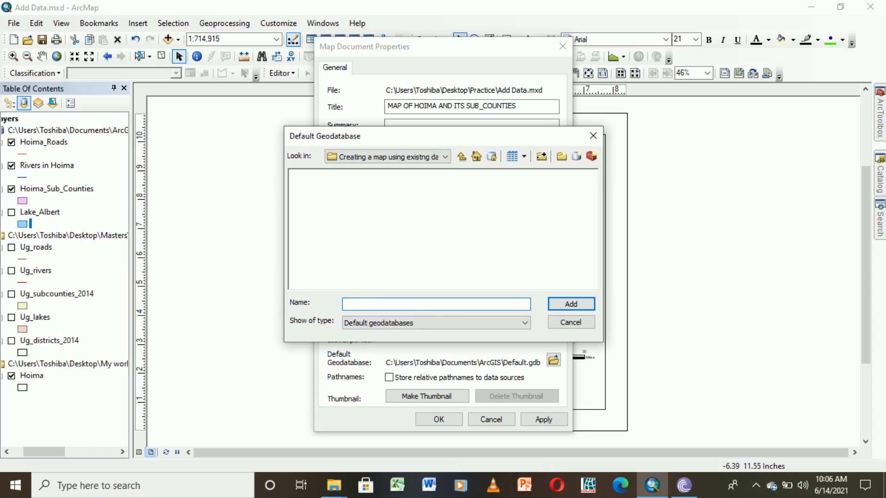
left_click(461, 157)
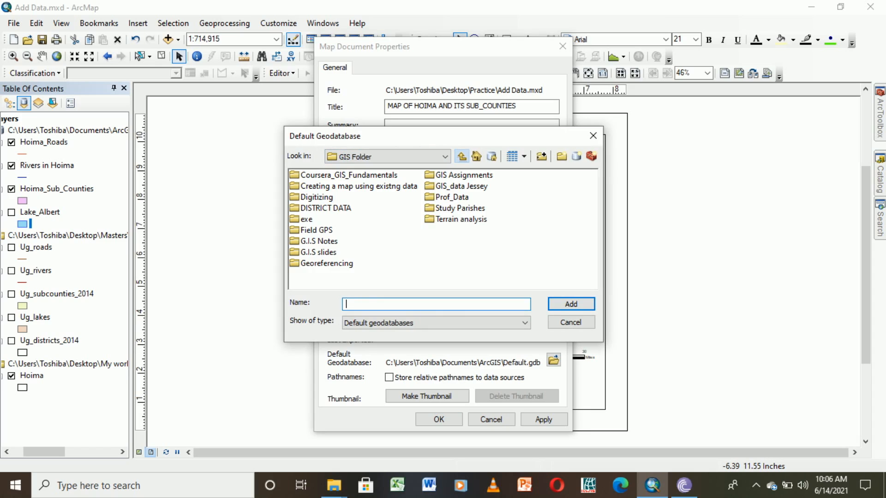
left_click(461, 156)
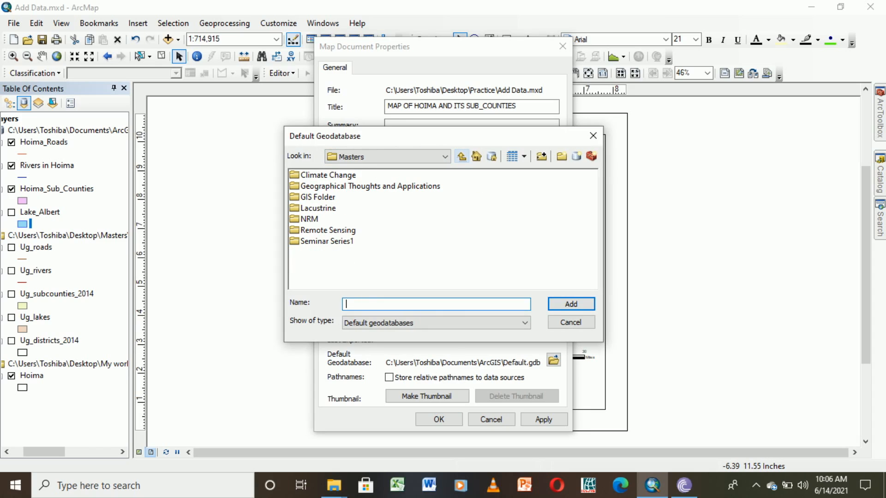
left_click(461, 156)
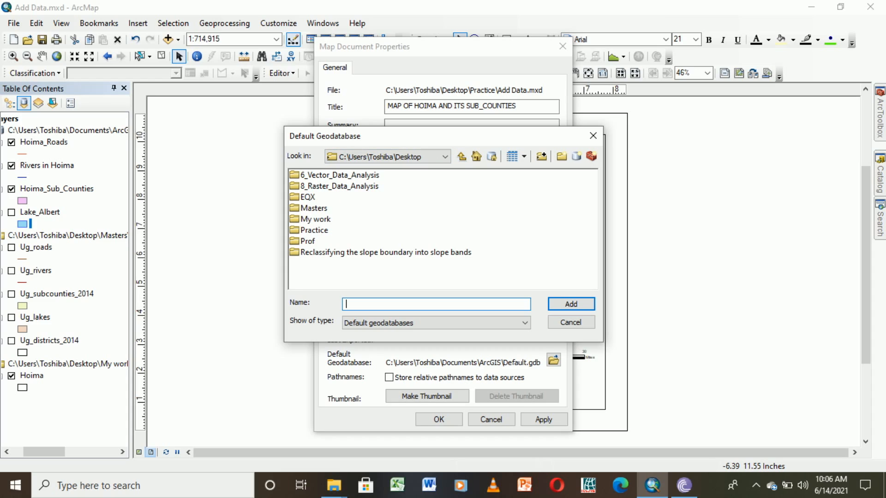
double_click(314, 231)
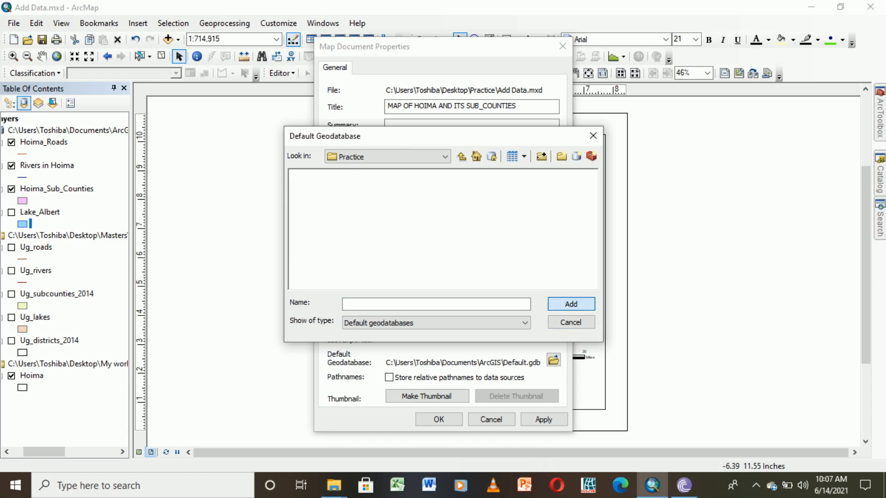
left_click(571, 322)
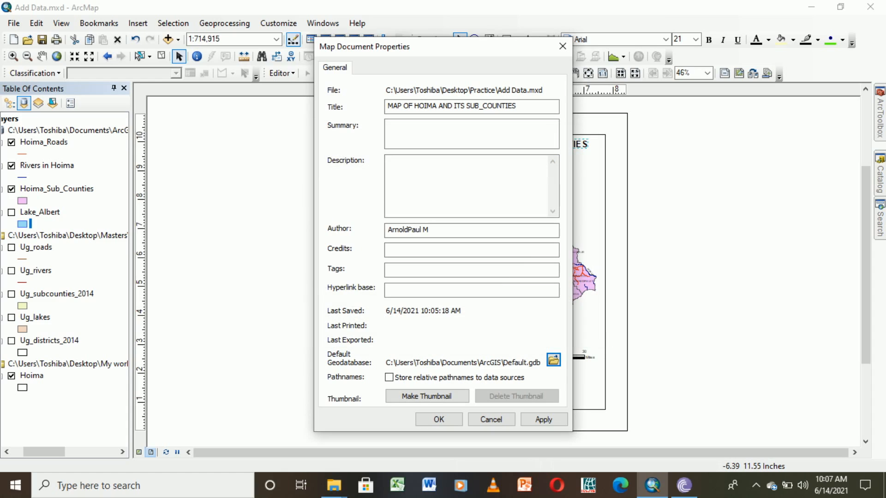
- Set the map document to store relative pathnames to data sources and accept its properties
left_click(388, 378)
left_click(438, 419)
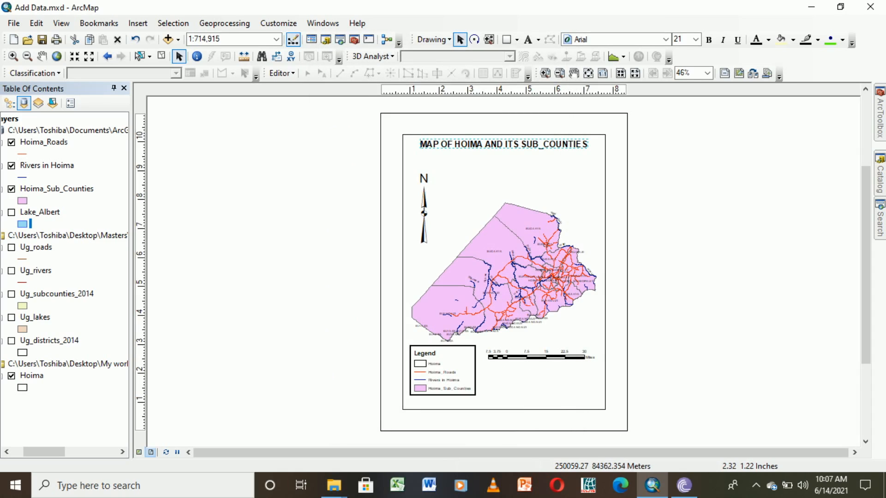